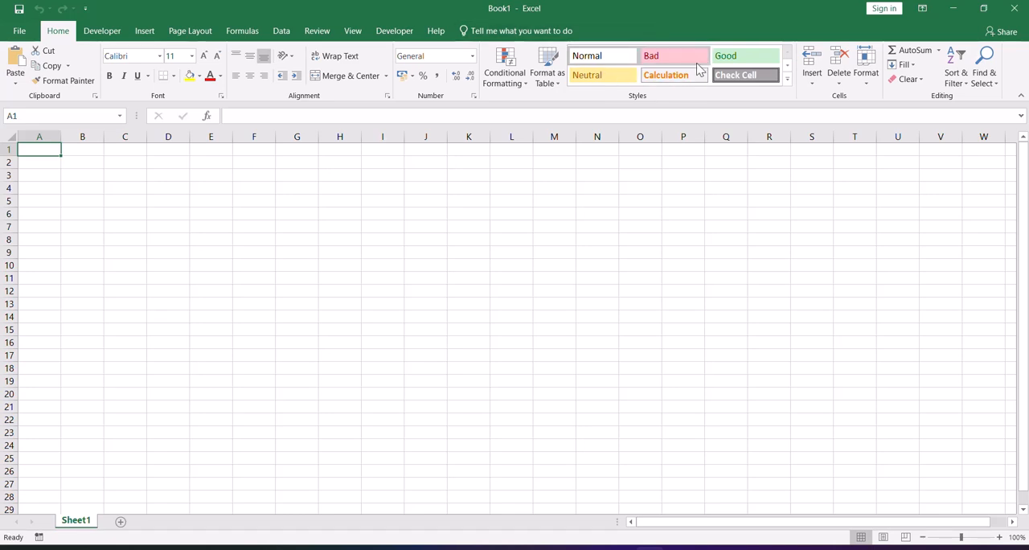
{"action": "left_click", "coordinate": [336, 257]}
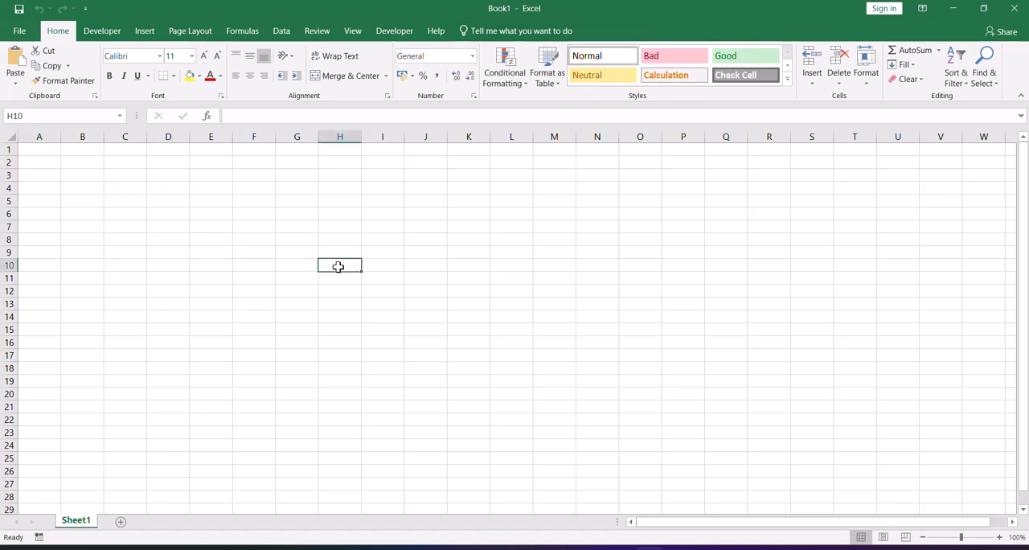
{"action": "left_click", "coordinate": [273, 256]}
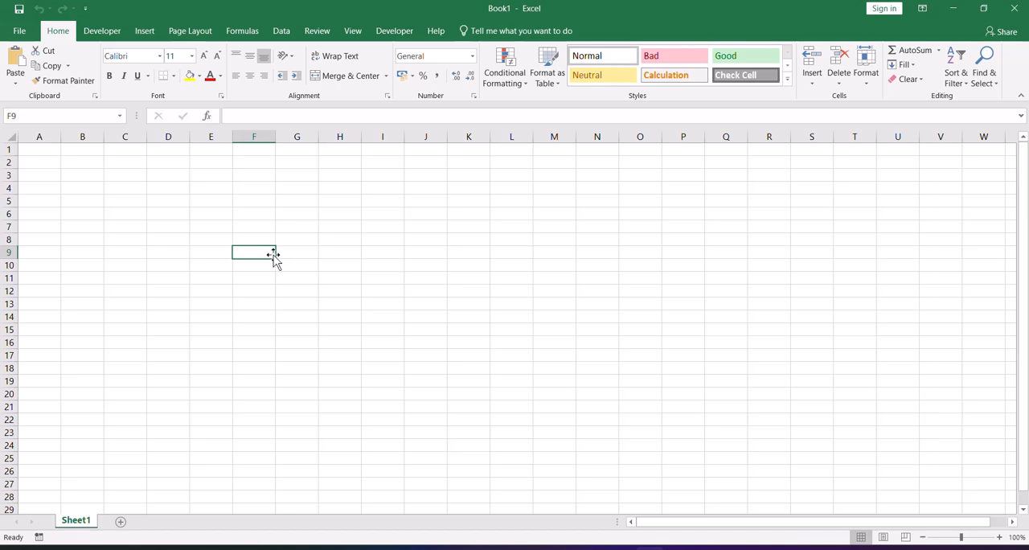
{"action": "left_click", "coordinate": [320, 251]}
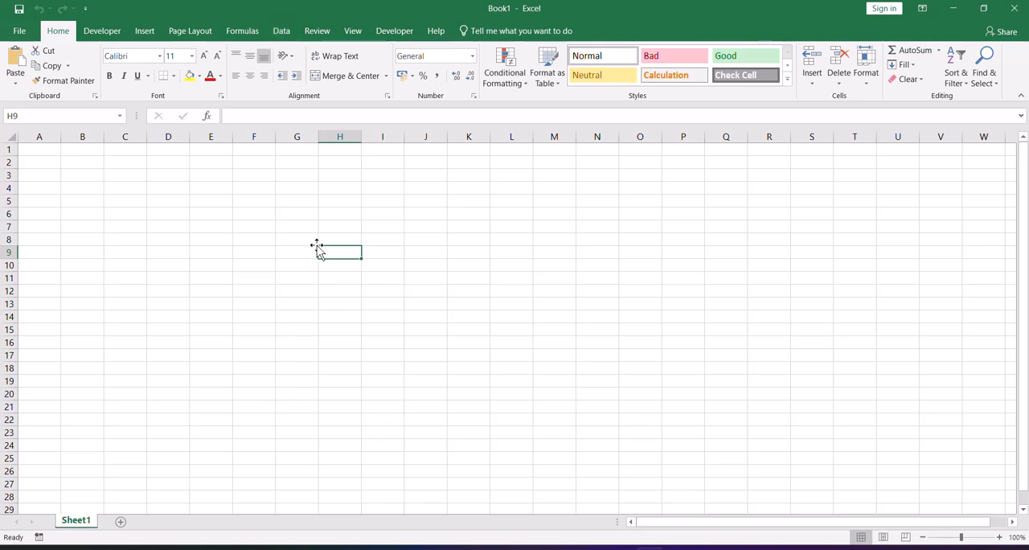
{"action": "left_click", "coordinate": [264, 242]}
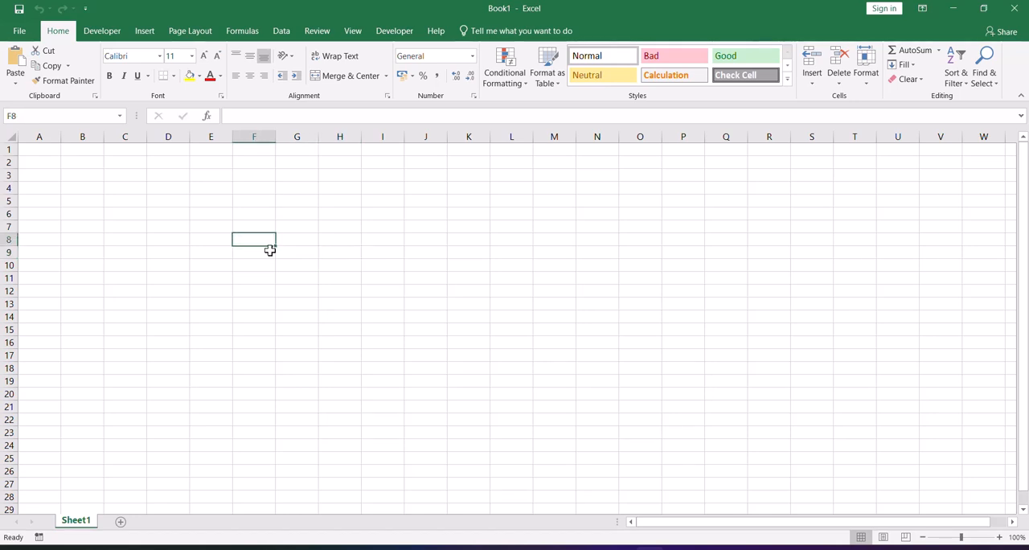
{"action": "left_click", "coordinate": [285, 253]}
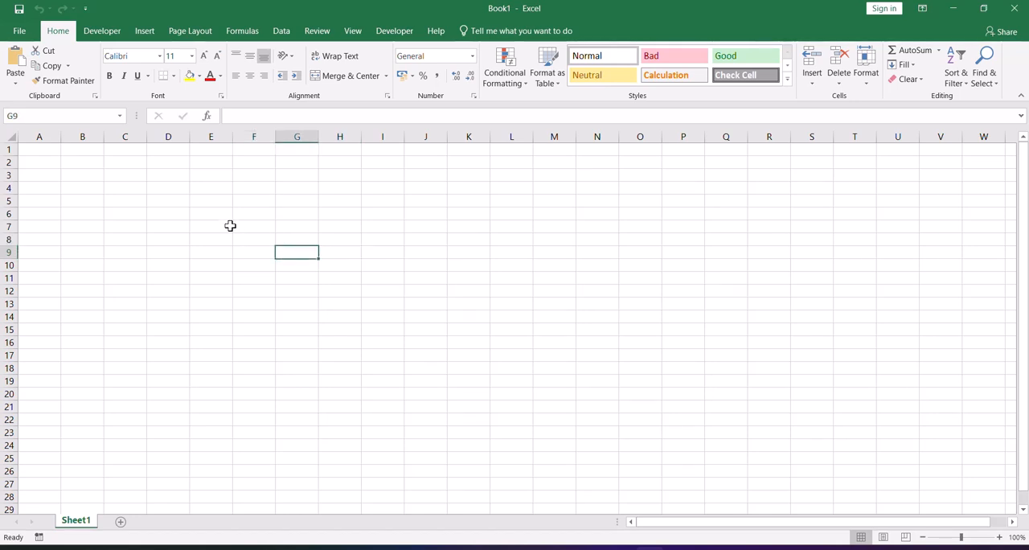
{"action": "left_click", "coordinate": [254, 114]}
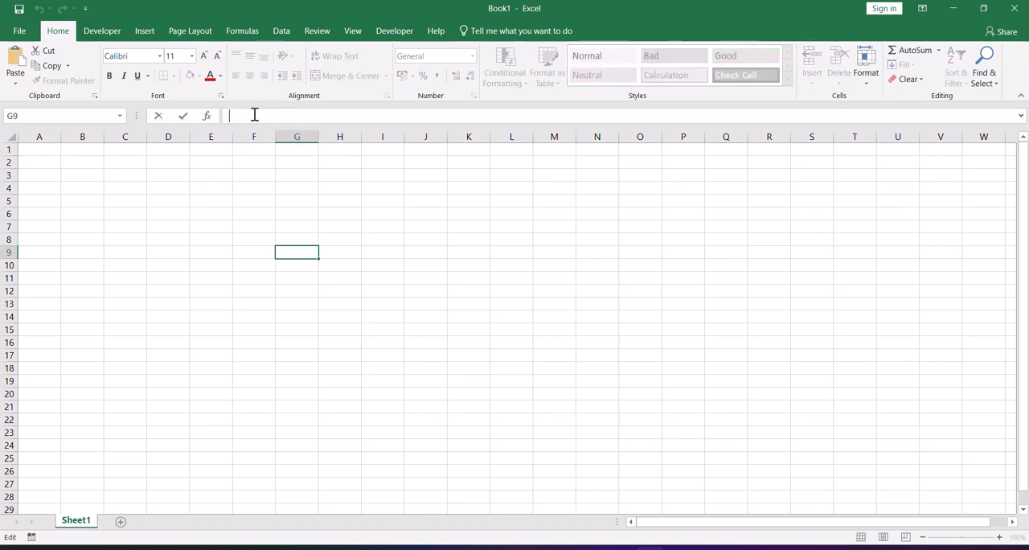
{"action": "type", "text": "="}
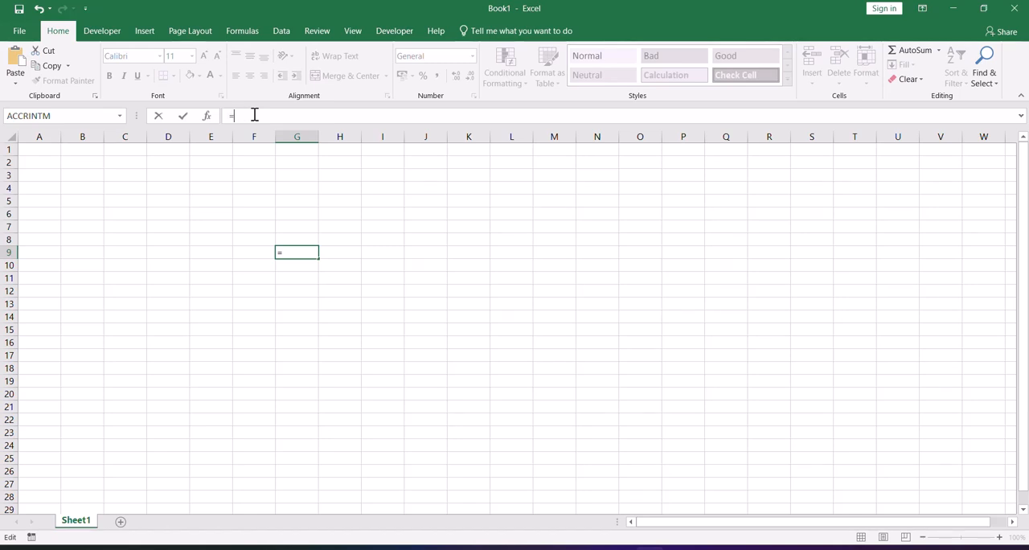
{"action": "key", "text": "Escape"}
{"action": "left_click", "coordinate": [264, 218]}
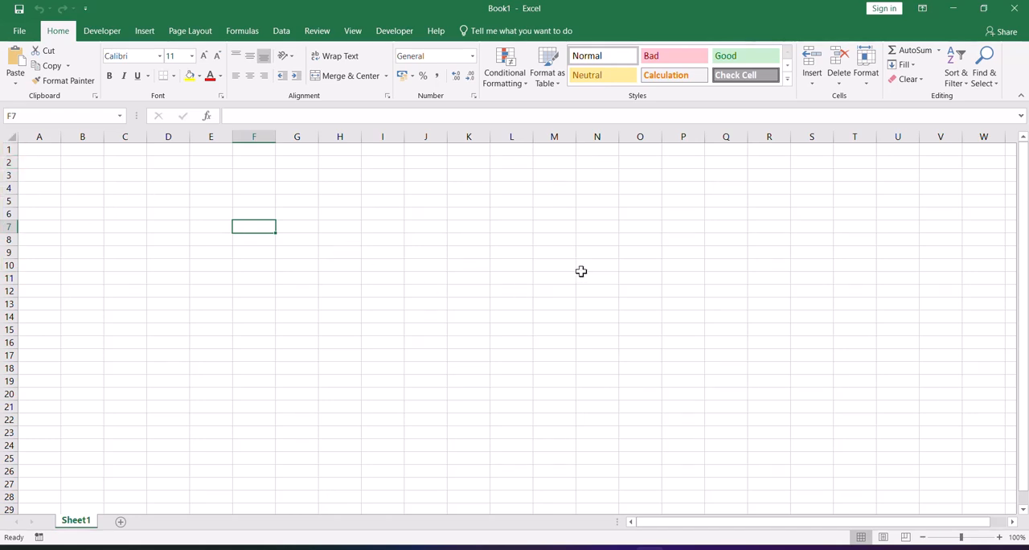
{"action": "left_click", "coordinate": [340, 315]}
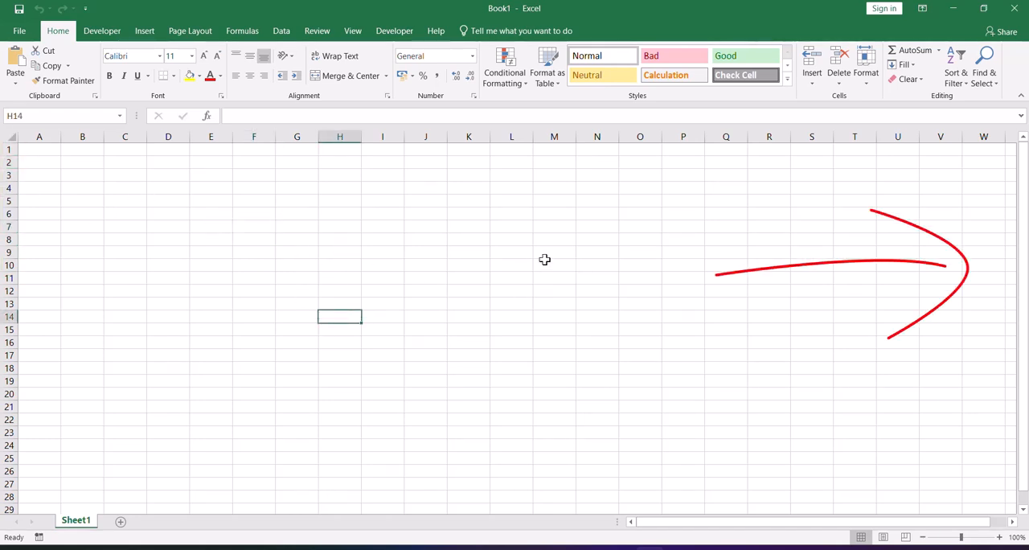
{"action": "mouse_move", "coordinate": [1024, 170]}
{"action": "left_mouse_down"}
{"action": "mouse_move", "coordinate": [1026, 254]}
{"action": "mouse_move", "coordinate": [1025, 165]}
{"action": "left_mouse_up"}
{"action": "left_click_drag", "start_coordinate": [840, 524], "coordinate": [838, 524]}
{"action": "left_click", "coordinate": [260, 274]}
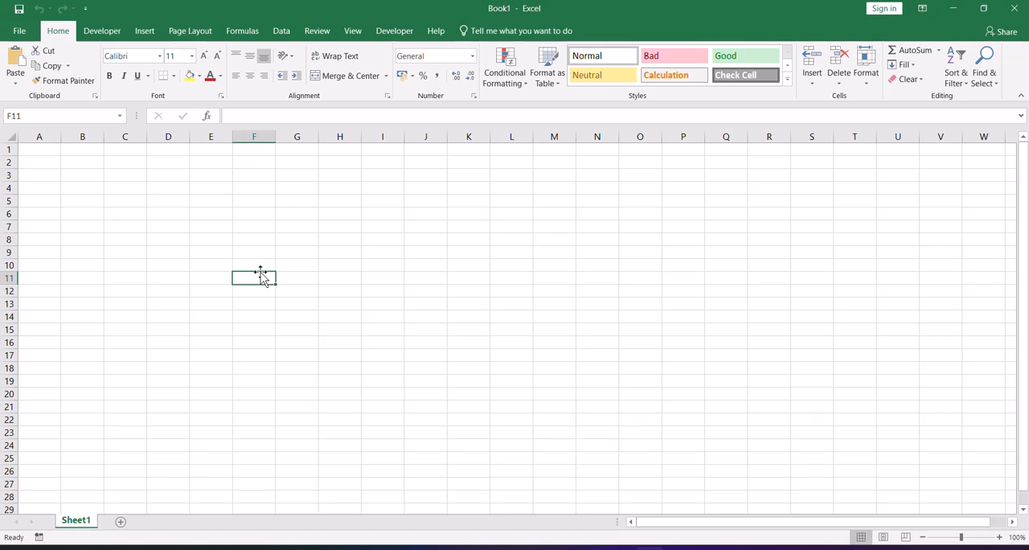
Move the cell selection along row 2 from column W to column AC to examine the columns beyond Z.
{"action": "left_click", "coordinate": [985, 163]}
{"action": "key", "text": "Right"}
{"action": "key", "text": "Right"}
{"action": "key", "text": "Right"}
{"action": "key", "text": "Right"}
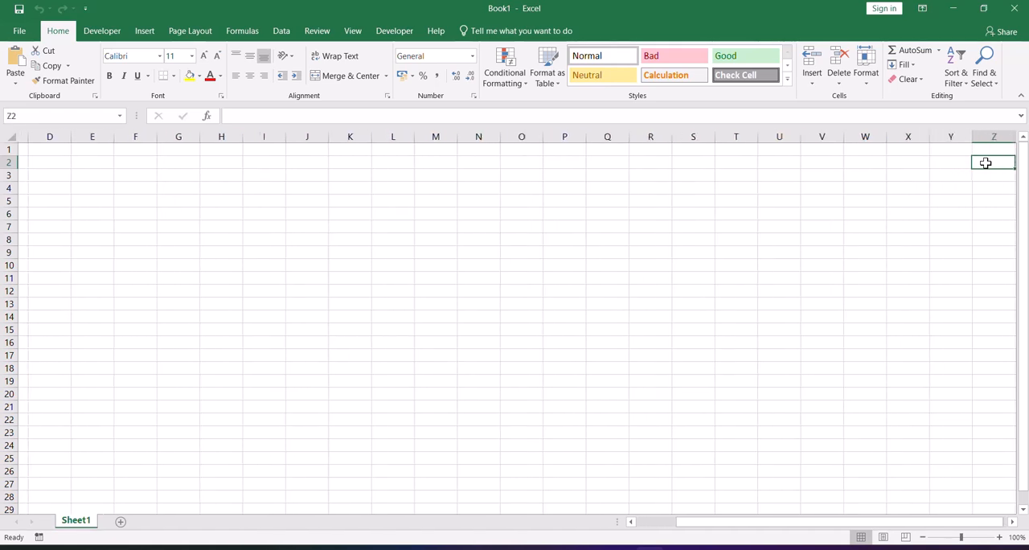
{"action": "key", "text": "Right"}
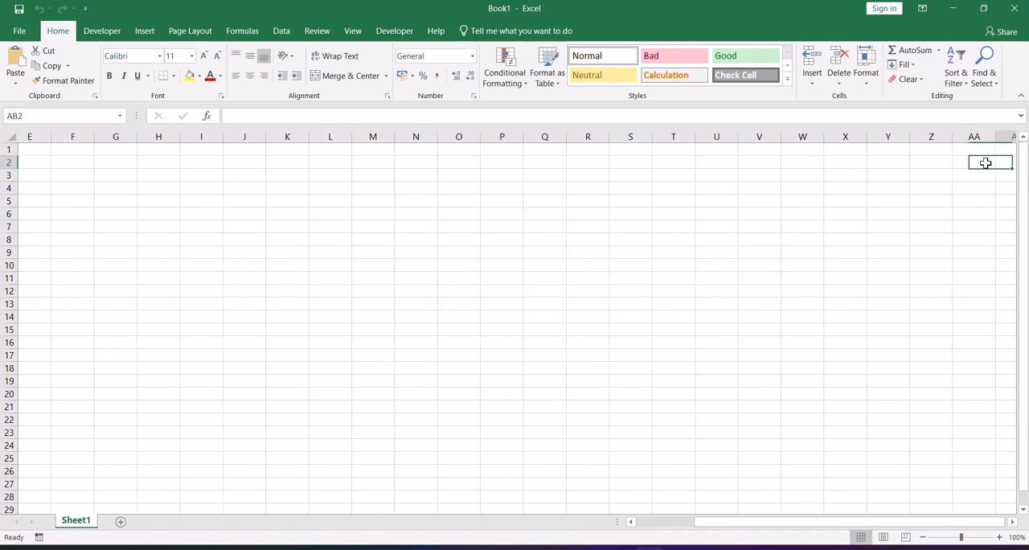
{"action": "key", "text": "Right"}
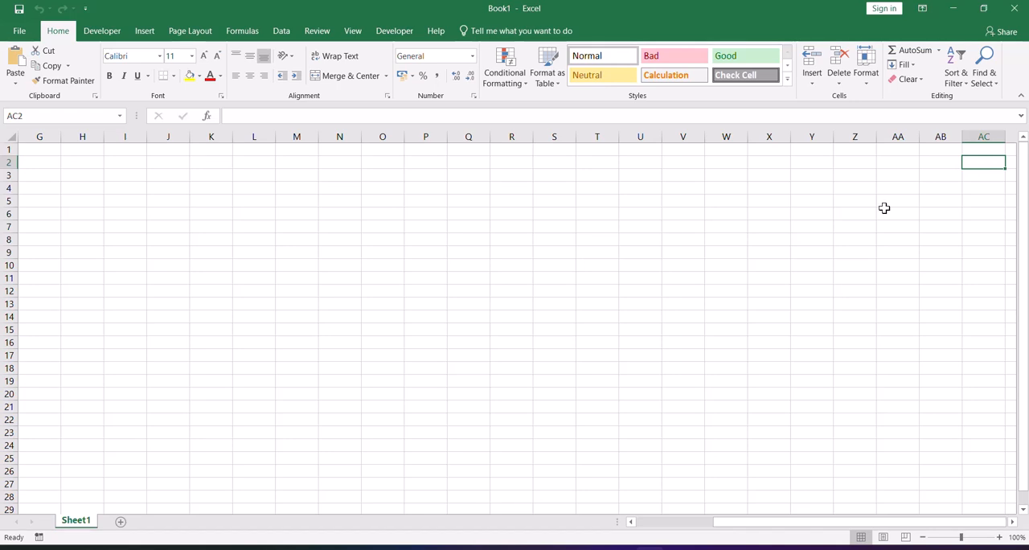
Move the cell selection down column G beyond row 29 and back up to G10 to examine the further rows.
{"action": "left_click", "coordinate": [31, 174]}
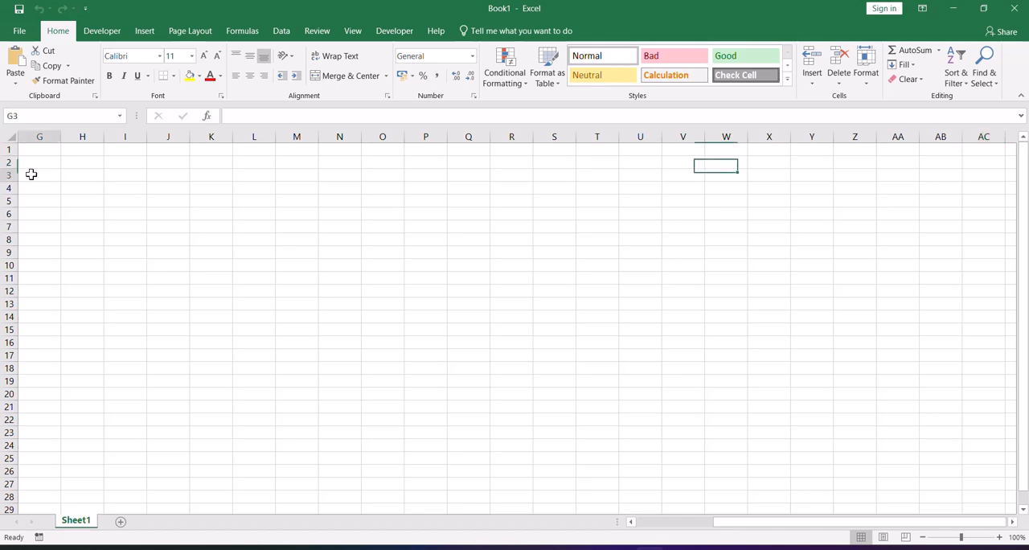
{"action": "left_click", "coordinate": [34, 507]}
{"action": "key", "text": "Down"}
{"action": "key", "text": "Down"}
{"action": "key", "text": "Down"}
{"action": "key", "text": "Down"}
{"action": "key", "text": "Down"}
{"action": "key", "text": "Down"}
{"action": "key", "text": "Down"}
{"action": "key", "text": "Down"}
{"action": "key", "text": "Down"}
{"action": "key", "text": "Down"}
{"action": "key", "text": "Down"}
{"action": "key", "text": "Down"}
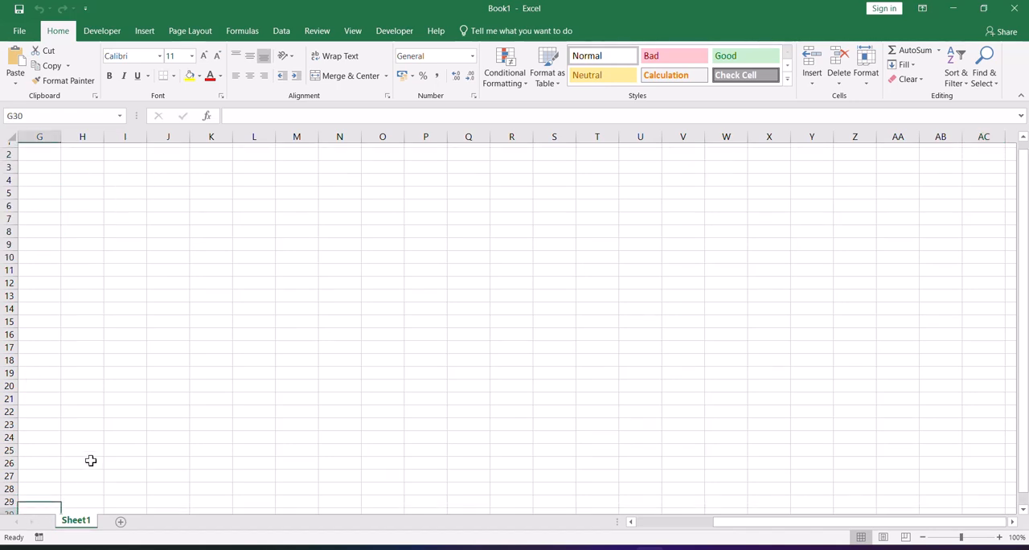
{"action": "key", "text": "Up"}
{"action": "key", "text": "Up"}
{"action": "key", "text": "Up"}
{"action": "key", "text": "Up"}
{"action": "key", "text": "Up"}
{"action": "key", "text": "Up"}
{"action": "key", "text": "Up"}
{"action": "key", "text": "Up"}
{"action": "key", "text": "Up"}
{"action": "key", "text": "Up"}
{"action": "key", "text": "Up"}
{"action": "key", "text": "Up"}
{"action": "key", "text": "Up"}
{"action": "key", "text": "Up"}
{"action": "key", "text": "Up"}
{"action": "key", "text": "Up"}
{"action": "key", "text": "Up"}
{"action": "key", "text": "Up"}
{"action": "key", "text": "Up"}
{"action": "key", "text": "Up"}
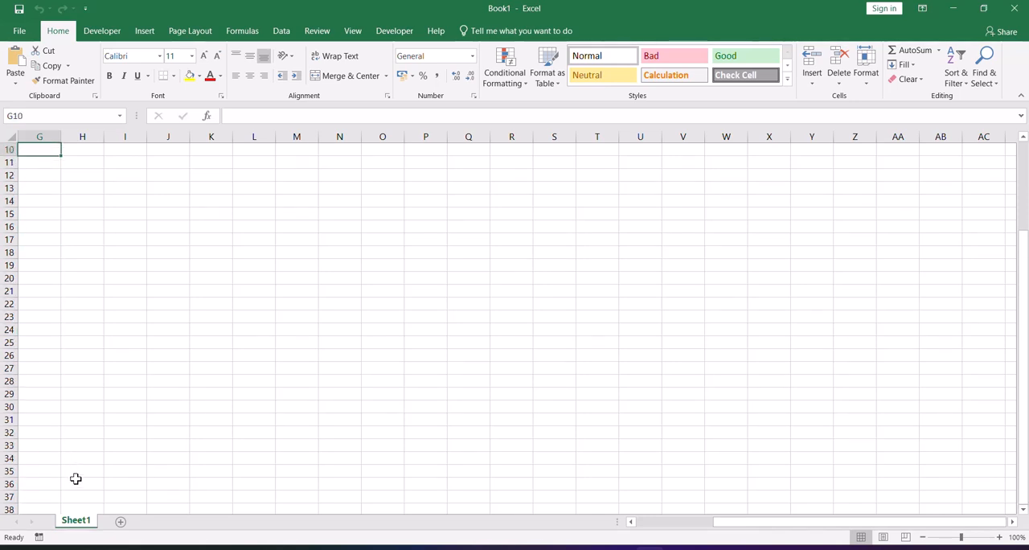
{"action": "scroll", "coordinate": [81, 434], "scroll_direction": "up", "scroll_amount": 3}
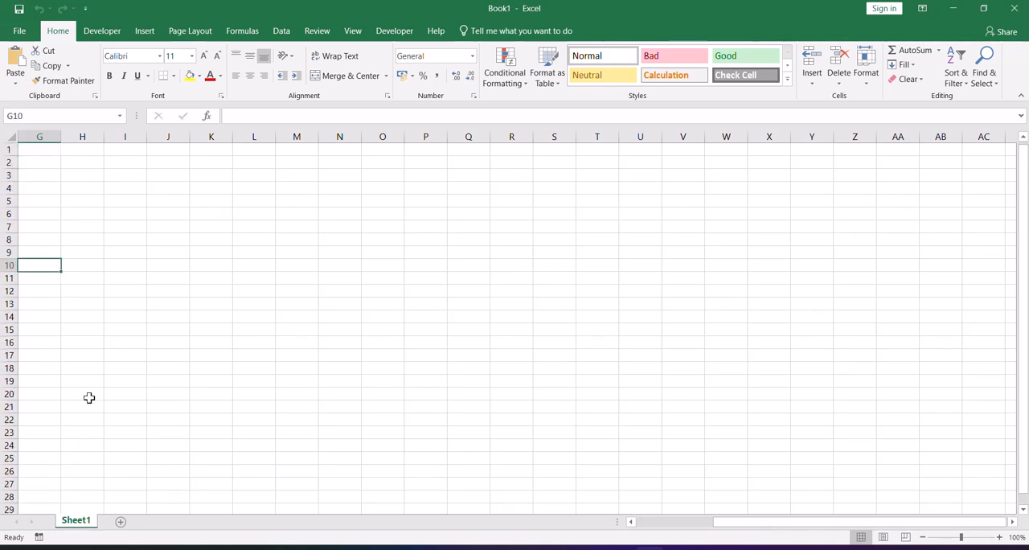
Select every cell of the worksheet at once, and return to a single-cell selection.
{"action": "left_click", "coordinate": [8, 136]}
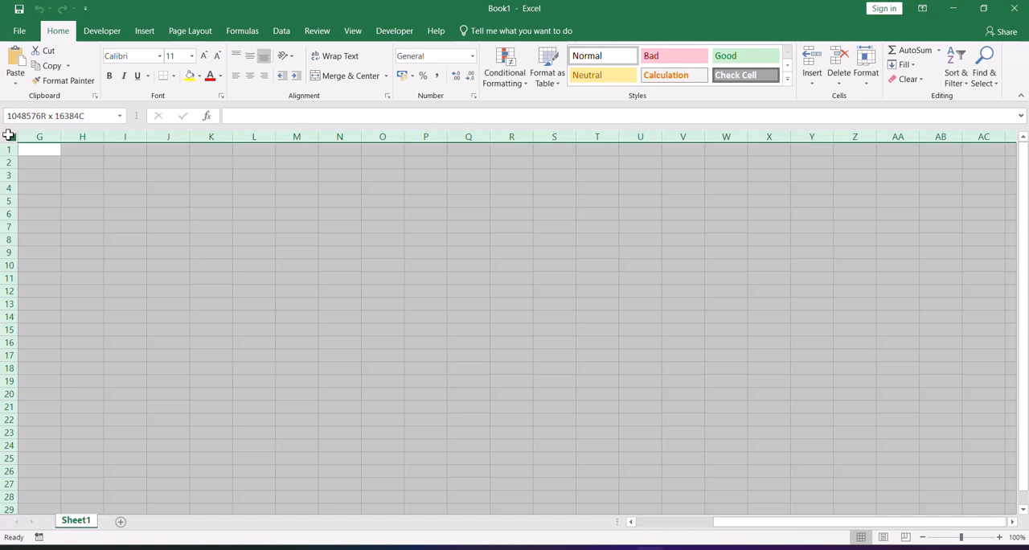
{"action": "left_click", "coordinate": [82, 177]}
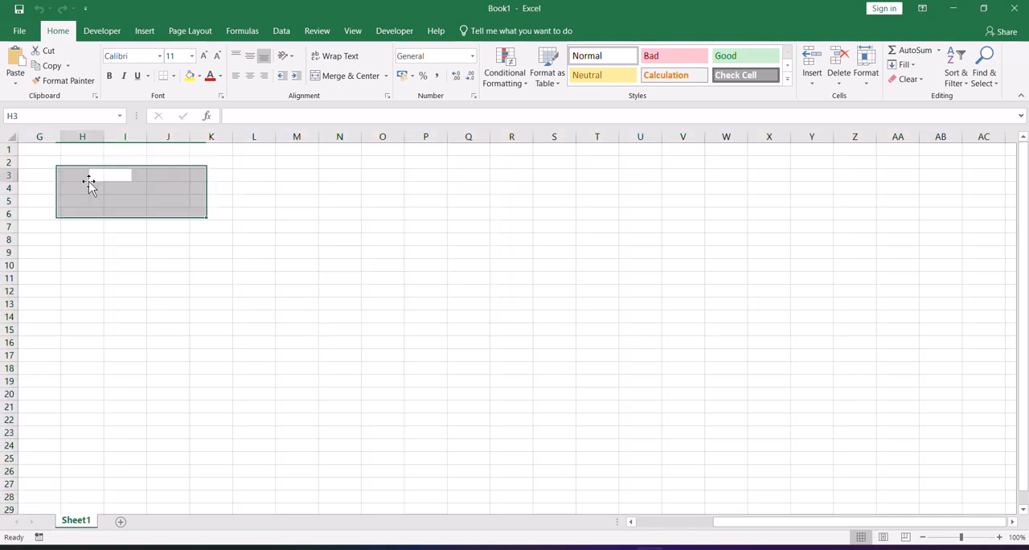
{"action": "left_click", "coordinate": [33, 163]}
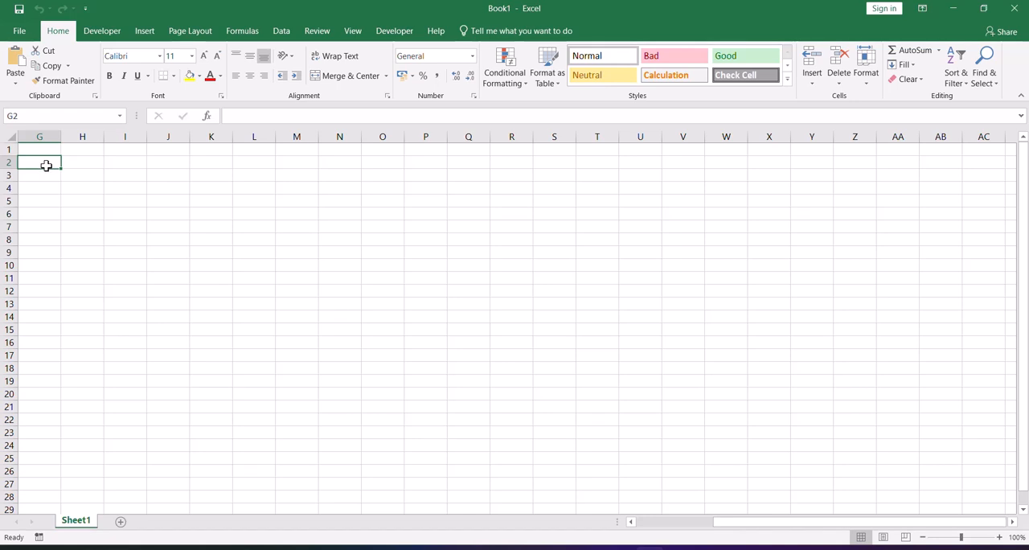
Jump from cell G1 to the last column of the sheet and down to its last row.
{"action": "left_click", "coordinate": [44, 150]}
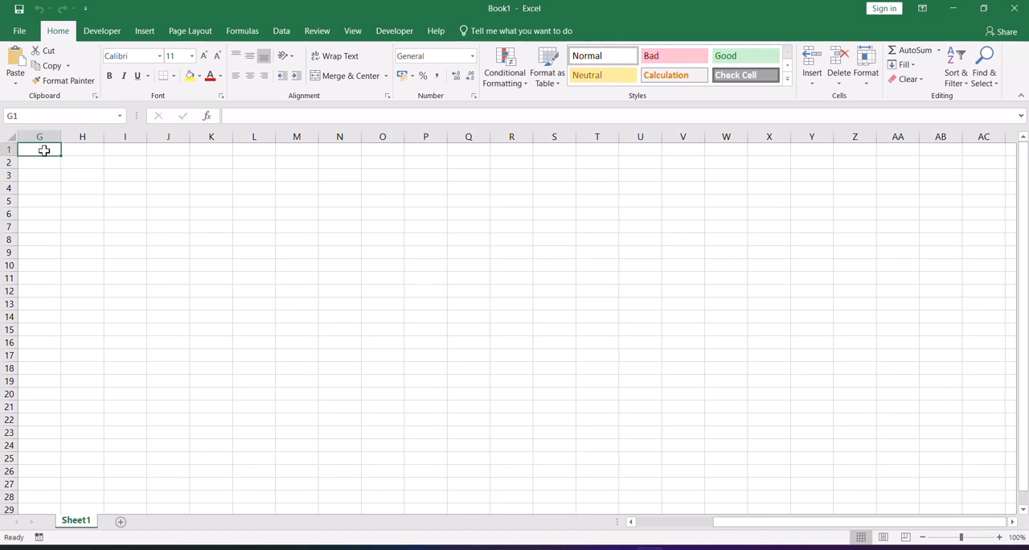
{"action": "key", "text": "ctrl+Right"}
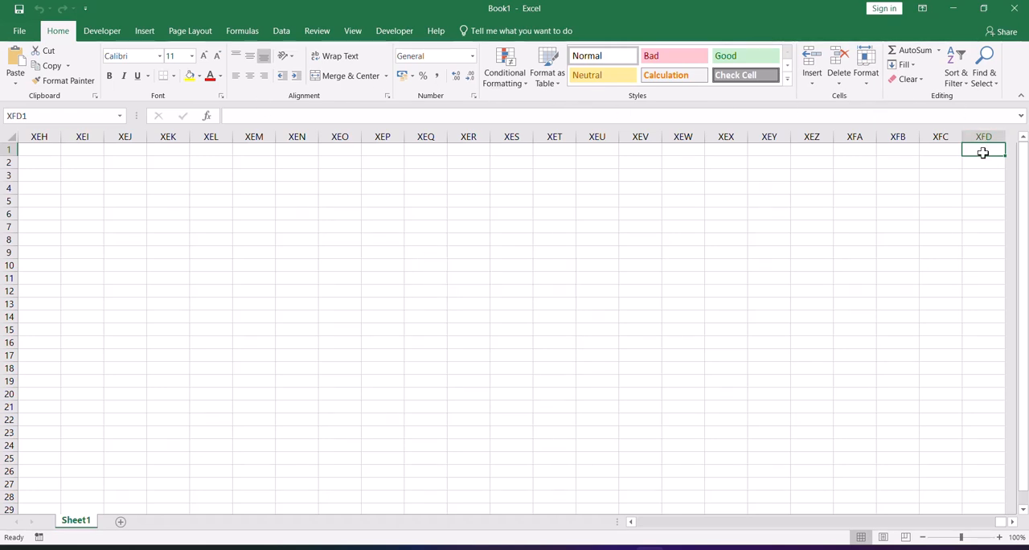
{"action": "key", "text": "ctrl+Down"}
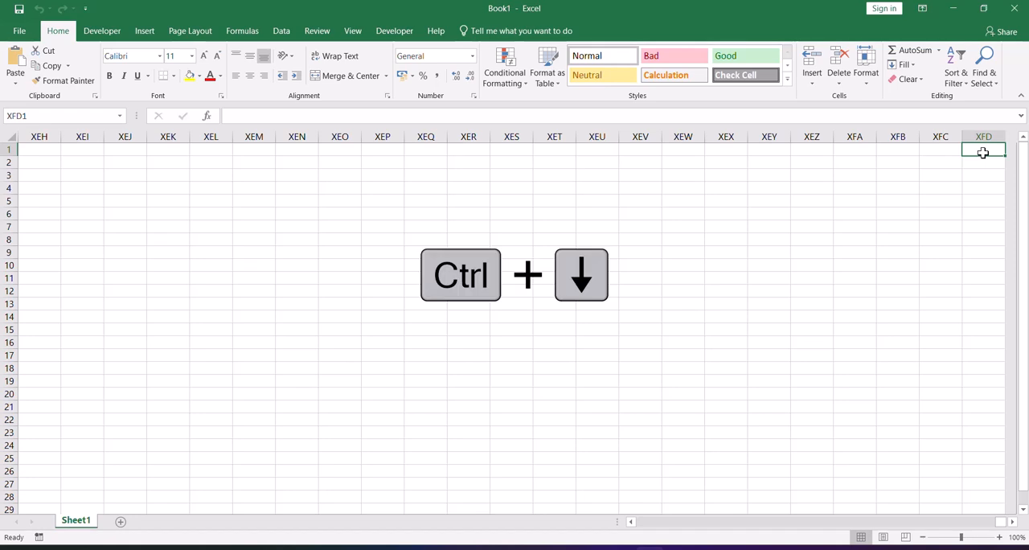
{"action": "key", "text": "ctrl+Down"}
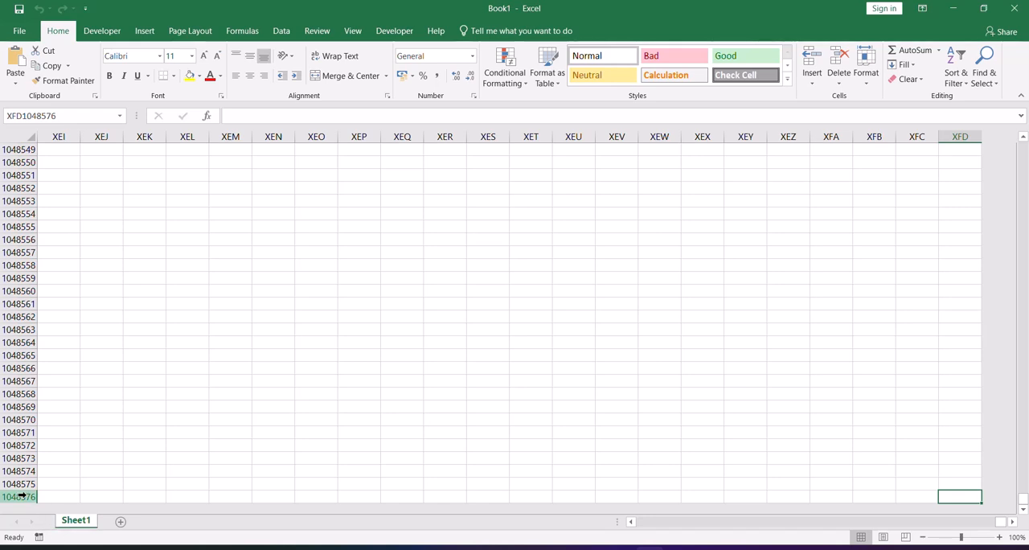
Jump back to the first column and first row, ending in cell A1.
{"action": "key", "text": "ctrl+Left"}
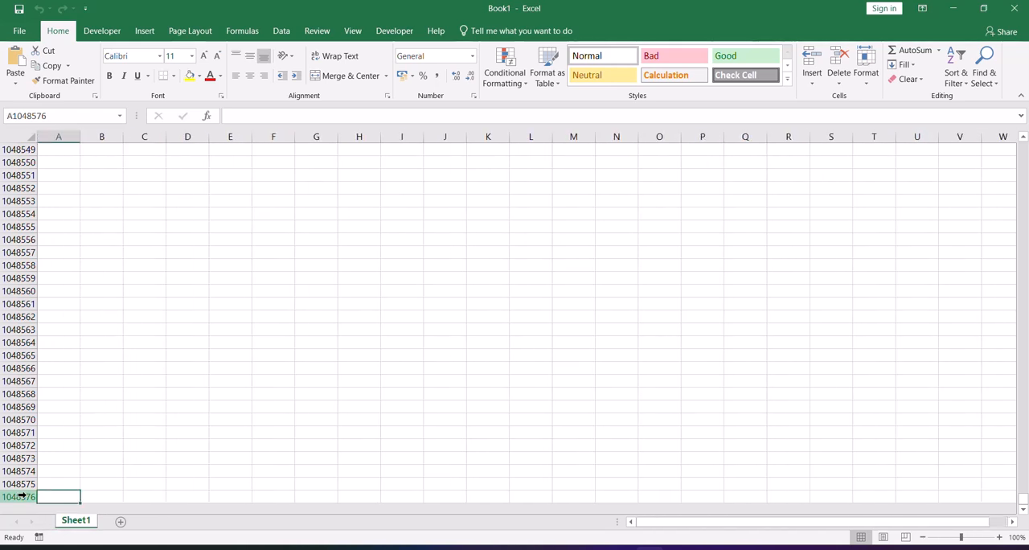
{"action": "key", "text": "ctrl+Up"}
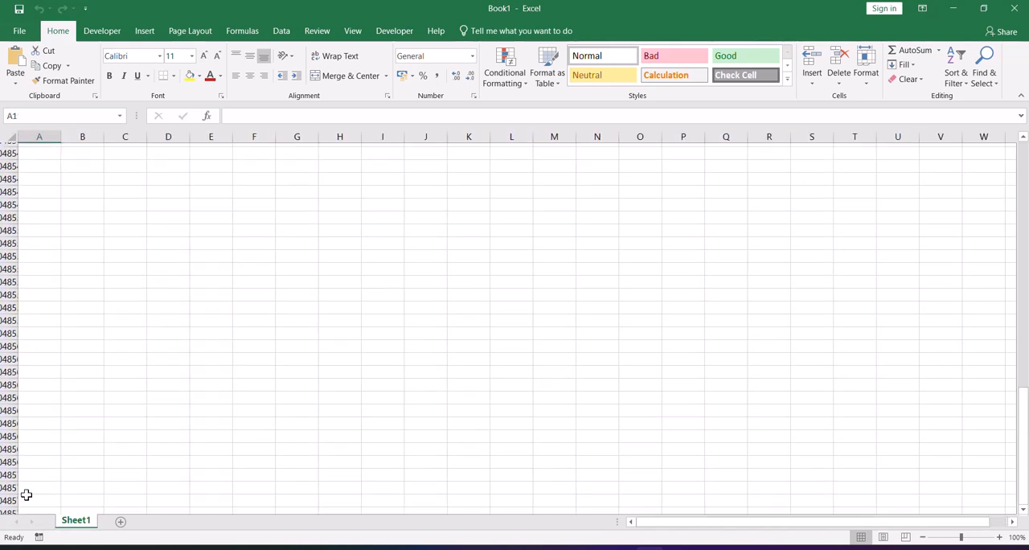
{"action": "key", "text": "ctrl+Right"}
{"action": "key", "text": "ctrl+Left"}
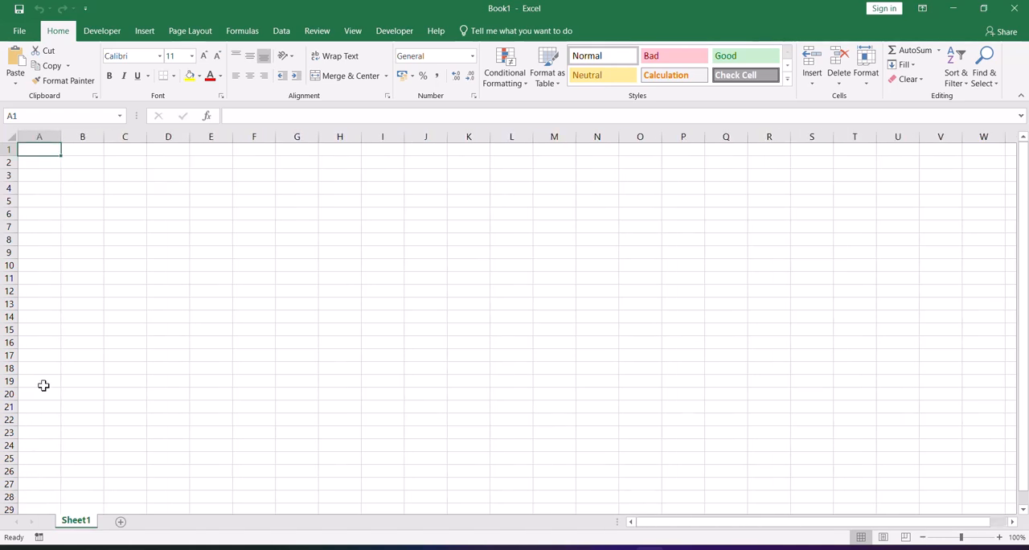
{"action": "left_click", "coordinate": [122, 268]}
{"action": "left_click", "coordinate": [184, 230]}
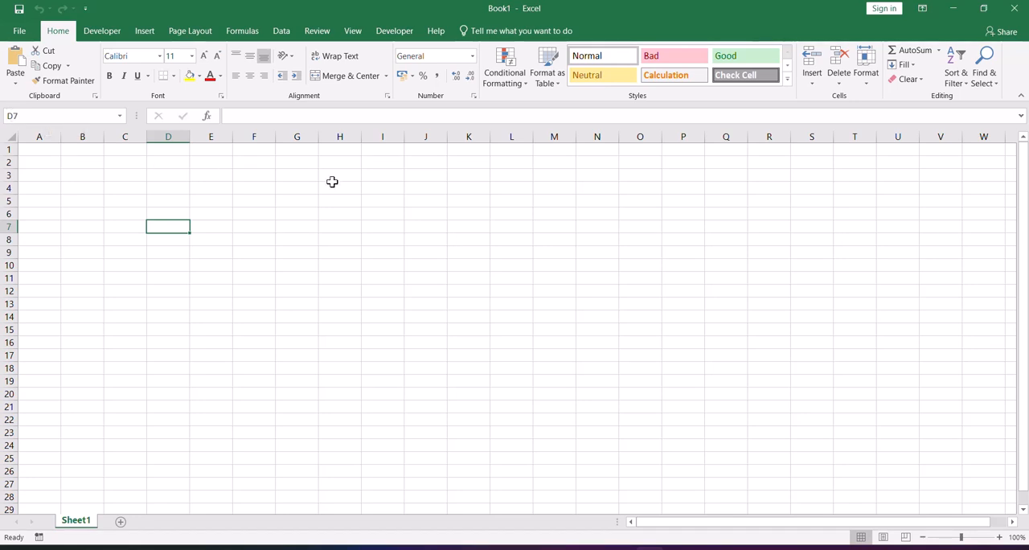
{"action": "left_click", "coordinate": [383, 187]}
{"action": "left_click", "coordinate": [310, 248]}
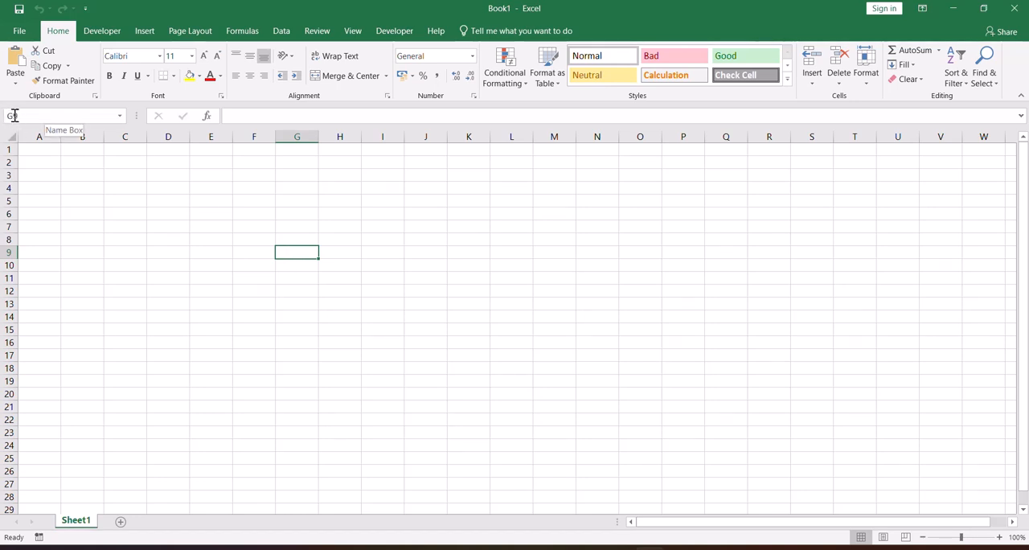
Enter the text "knl" in cell G14 and reselect that cell.
{"action": "left_click", "coordinate": [301, 313]}
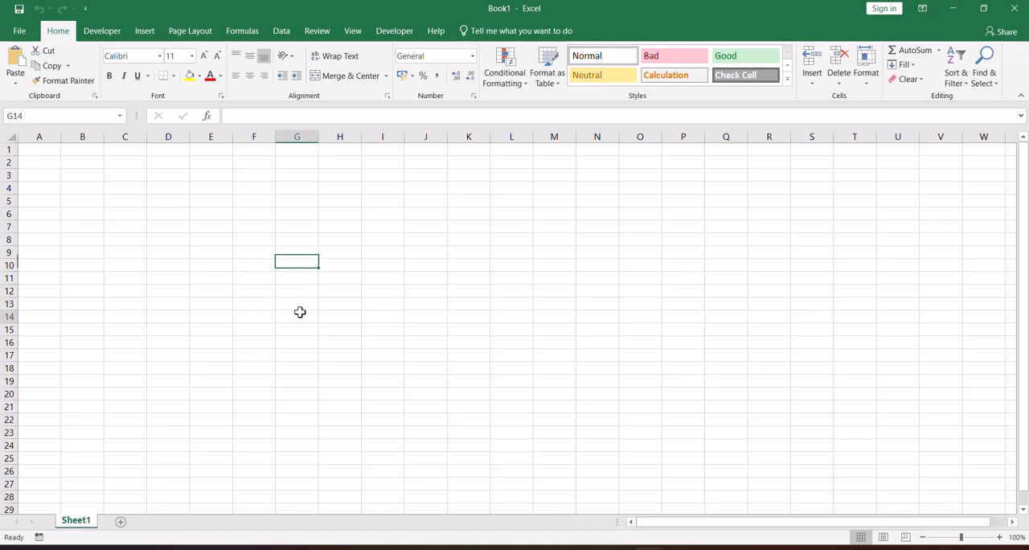
{"action": "type", "text": "knl"}
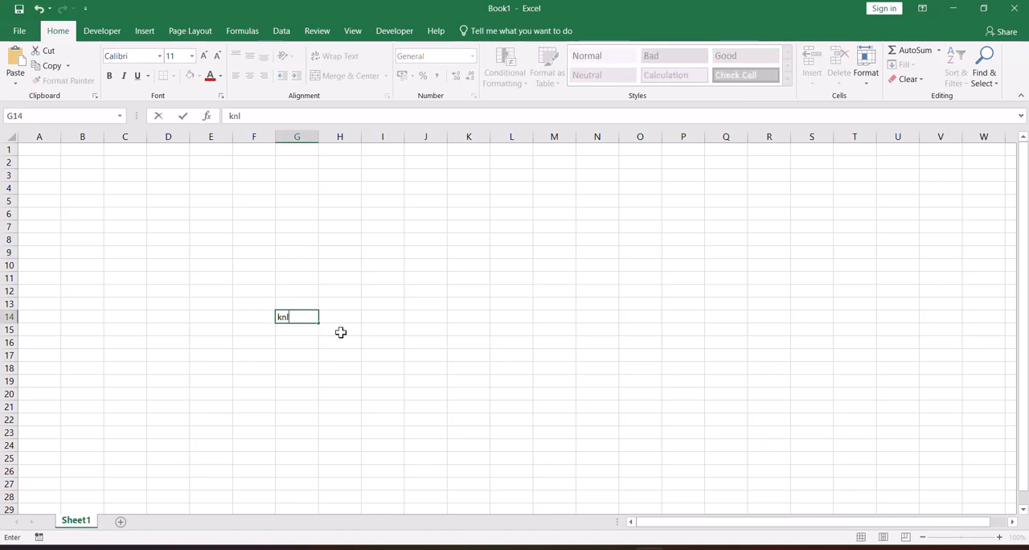
{"action": "left_click", "coordinate": [279, 351]}
{"action": "left_click", "coordinate": [285, 320]}
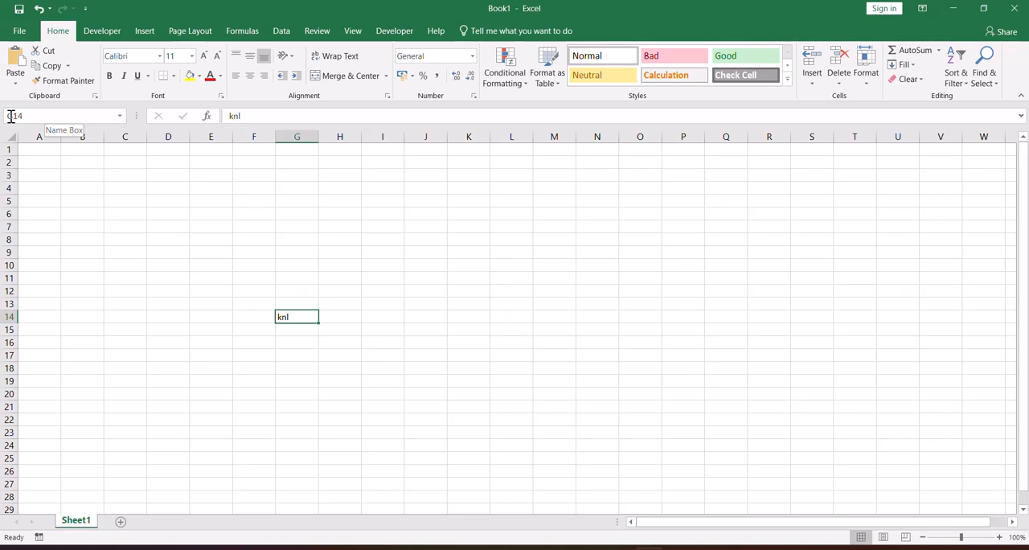
{"action": "left_click", "coordinate": [381, 275]}
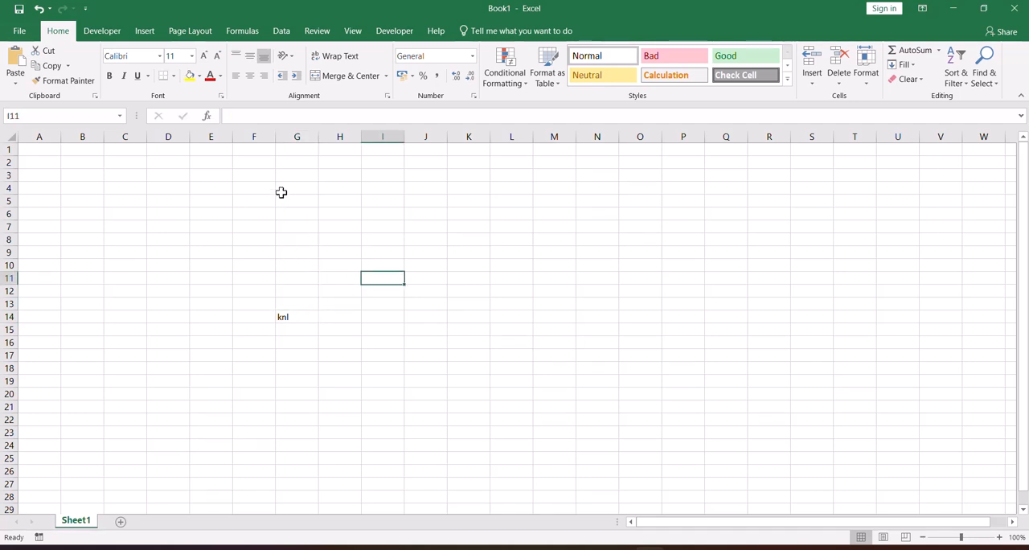
{"action": "left_click", "coordinate": [121, 201]}
{"action": "left_click", "coordinate": [125, 229]}
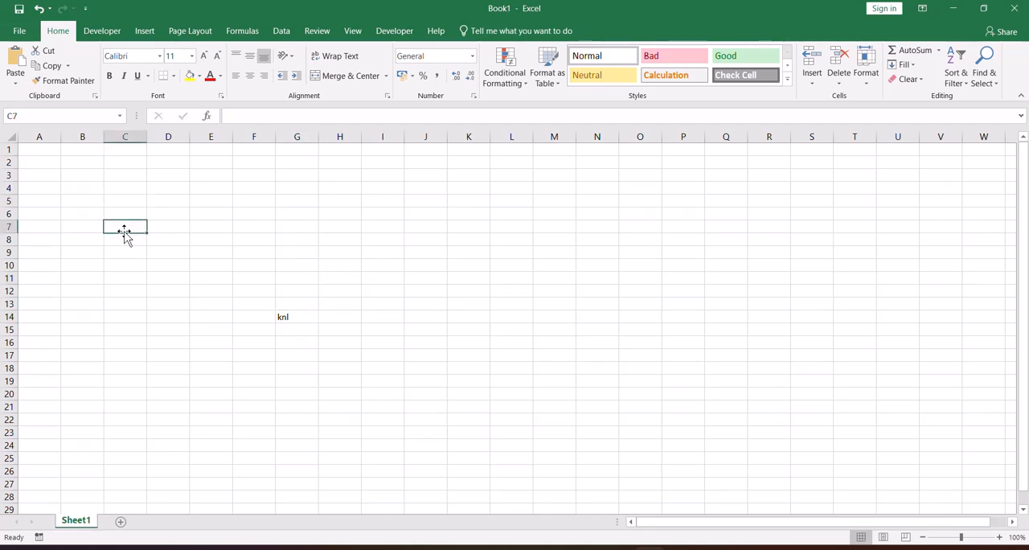
{"action": "left_click", "coordinate": [133, 252]}
{"action": "left_click", "coordinate": [199, 240]}
{"action": "left_click", "coordinate": [168, 192]}
{"action": "left_click", "coordinate": [186, 228]}
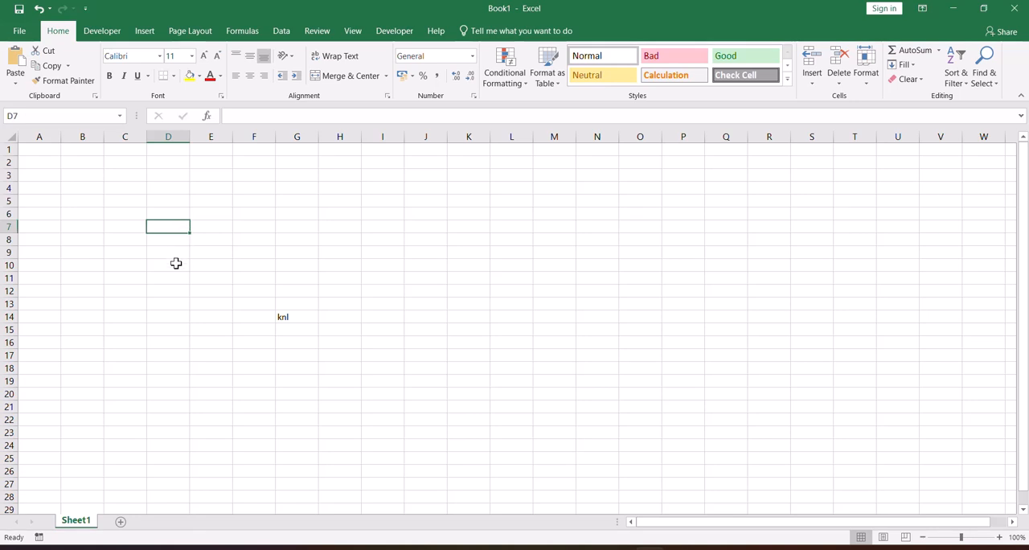
Enter two people's first names in cells E9 and E10, one below the other.
{"action": "left_click", "coordinate": [181, 265]}
{"action": "left_click", "coordinate": [227, 253]}
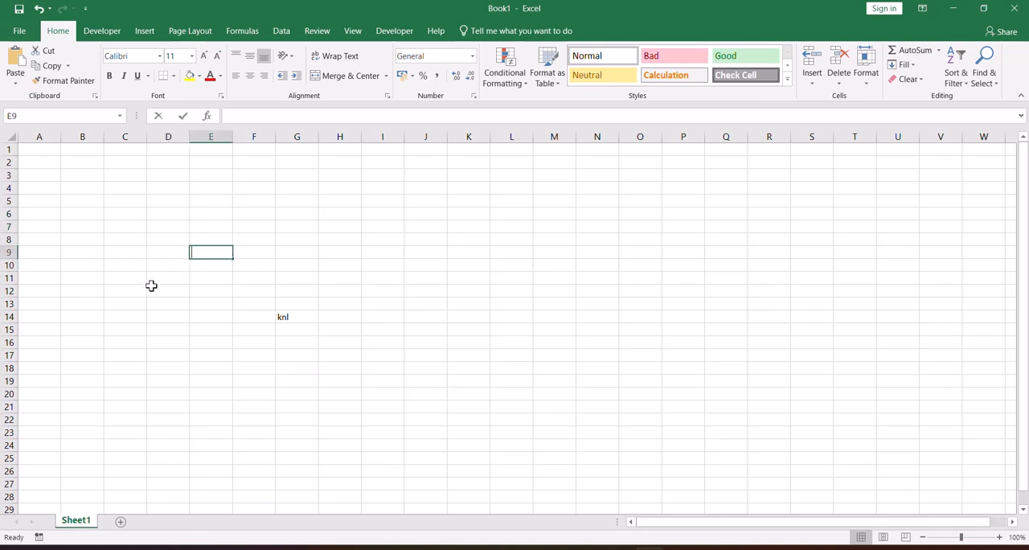
{"action": "type", "text": "ramu"}
{"action": "key", "text": "Return"}
{"action": "type", "text": "kh"}
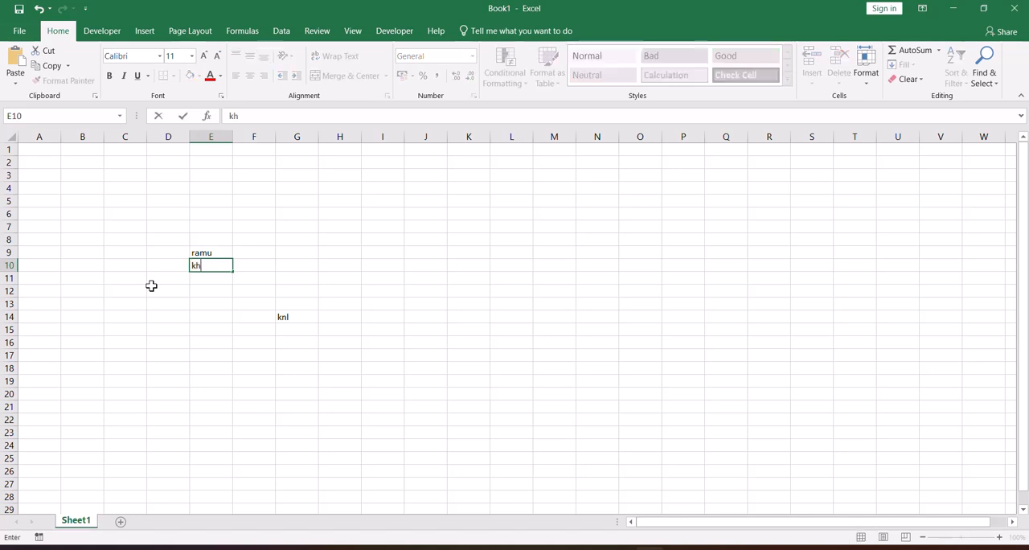
{"action": "type", "text": "adar"}
{"action": "key", "text": "Return"}
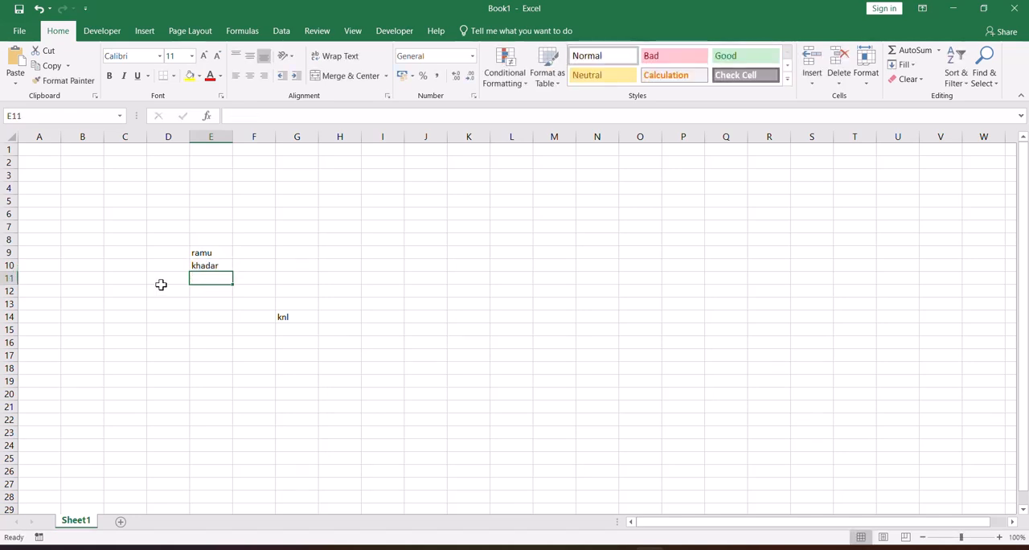
Enter the same two first names in cells J9 and J10.
{"action": "left_click", "coordinate": [437, 254]}
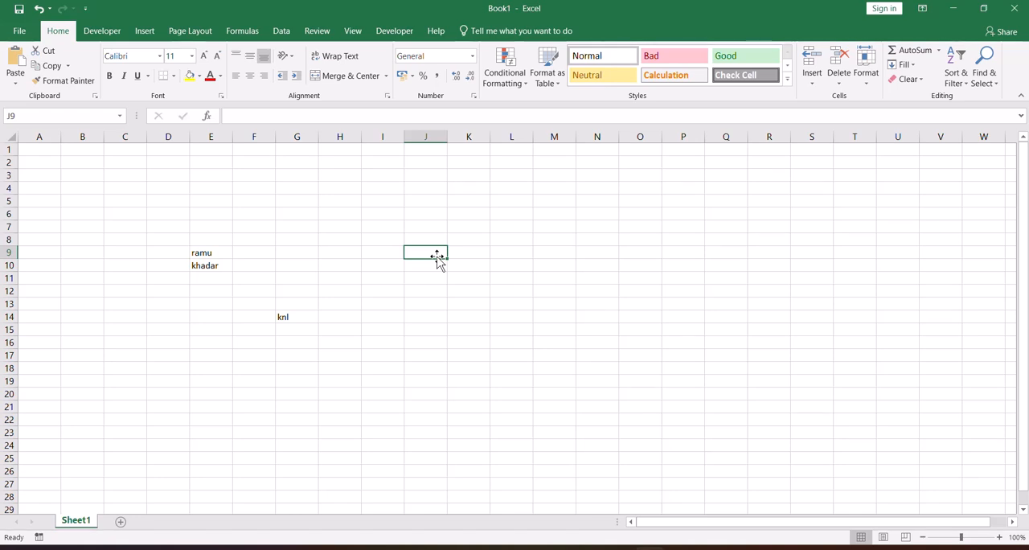
{"action": "type", "text": "ramu"}
{"action": "key", "text": "Return"}
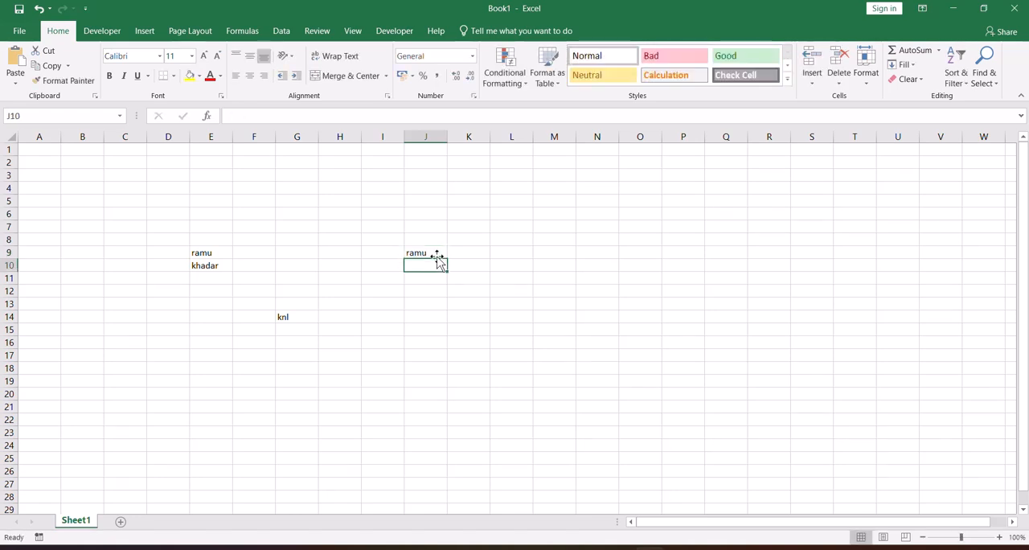
{"action": "type", "text": "kha"}
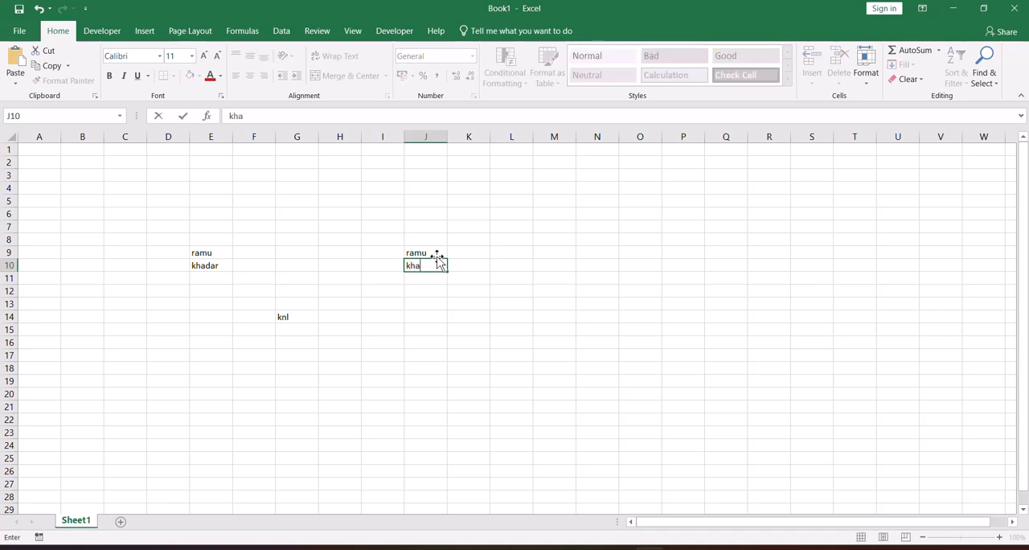
{"action": "type", "text": "dar"}
{"action": "key", "text": "Tab"}
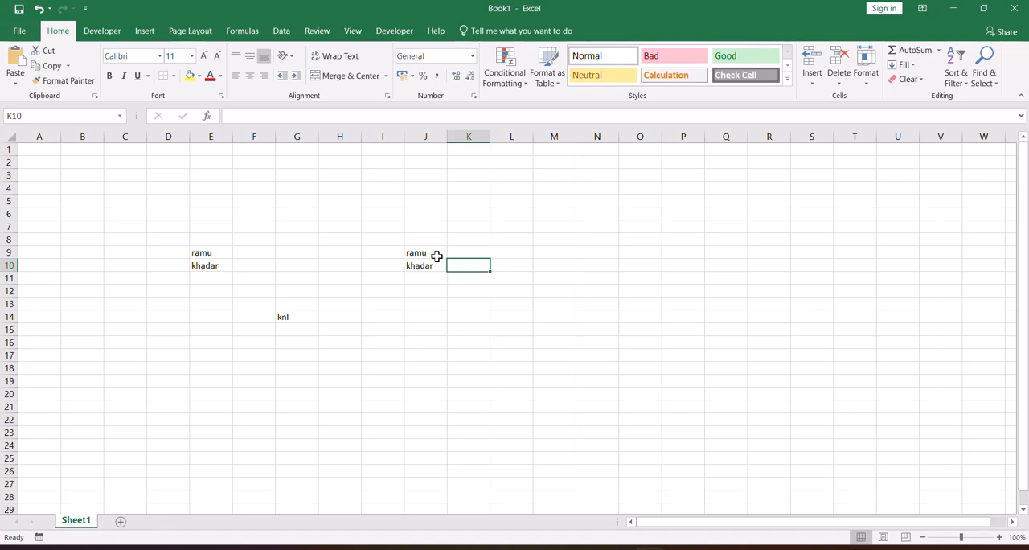
Move the active cell one cell at a time around the block J9:K10, and select cell I15.
{"action": "key", "text": "Up"}
{"action": "key", "text": "Left"}
{"action": "key", "text": "Down"}
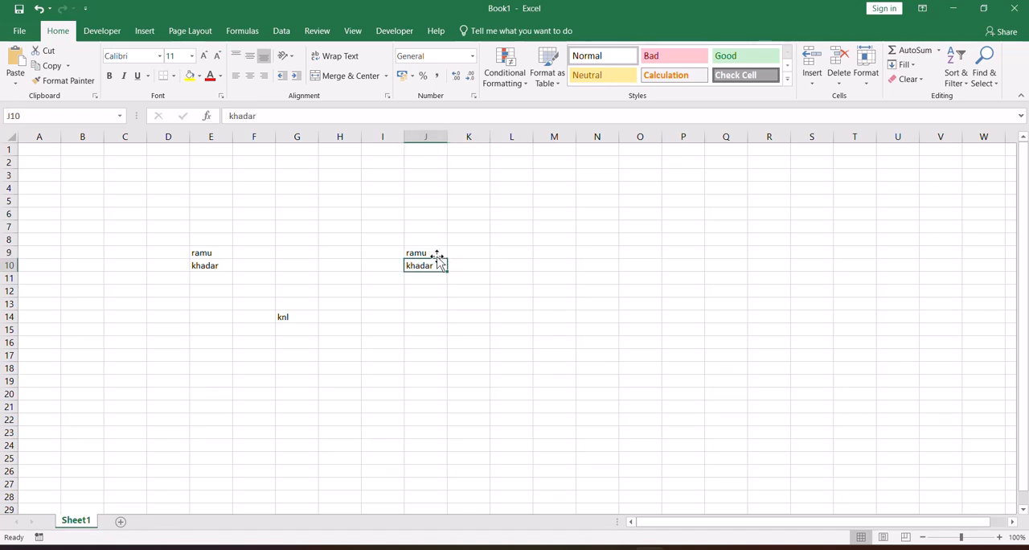
{"action": "key", "text": "Right"}
{"action": "key", "text": "Up"}
{"action": "key", "text": "Left"}
{"action": "key", "text": "Down"}
{"action": "left_click", "coordinate": [387, 329]}
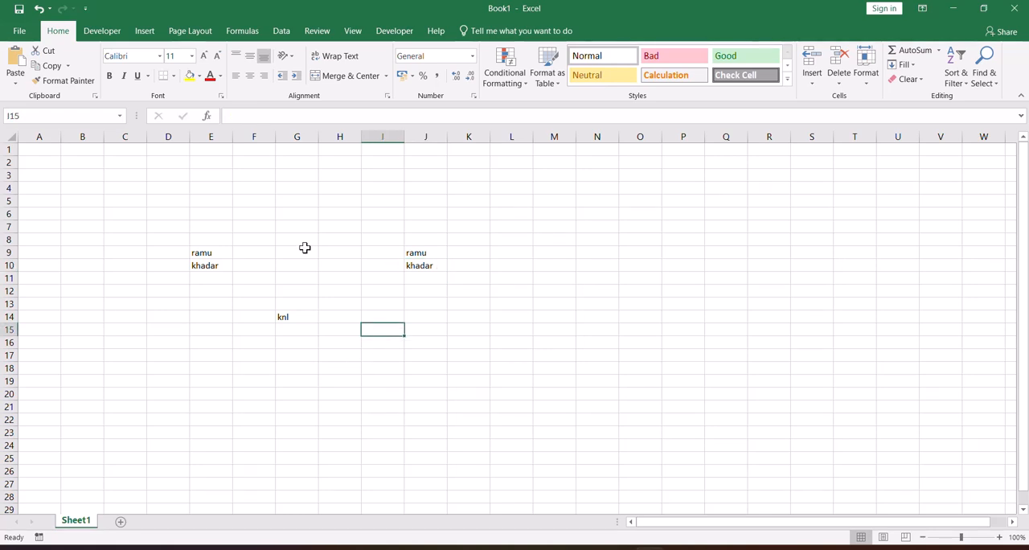
Enter a sentence starting with "I am" and a person's full name in E6, and compare the contents of E6 and E7.
{"action": "left_click", "coordinate": [204, 211]}
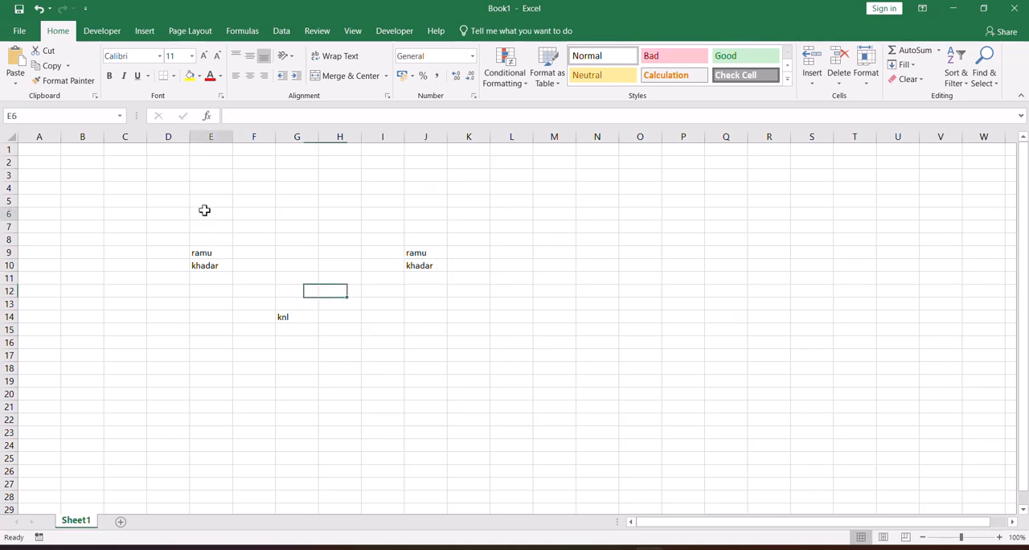
{"action": "type", "text": "I am"}
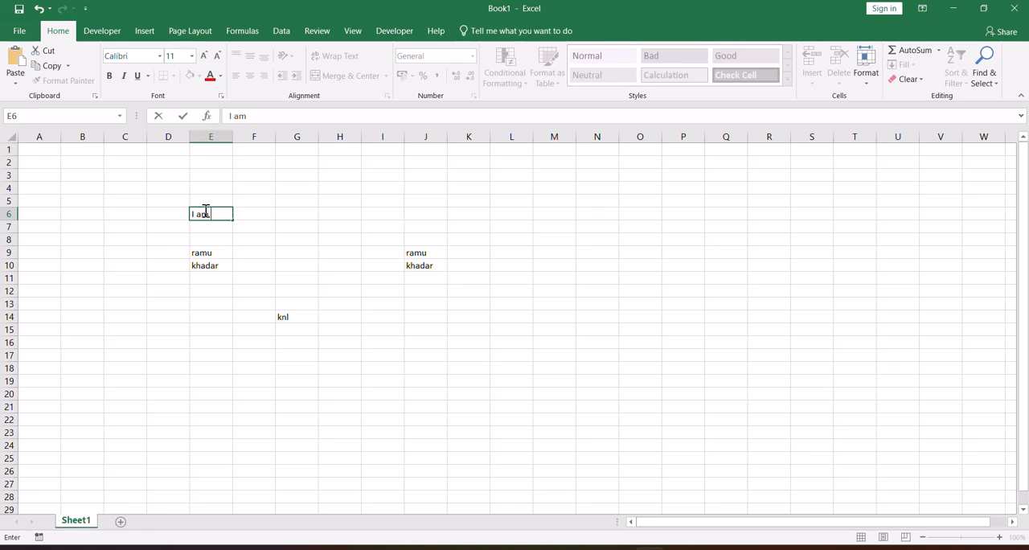
{"action": "type", "text": " prem kumar"}
{"action": "left_click", "coordinate": [205, 228]}
{"action": "left_click", "coordinate": [204, 213]}
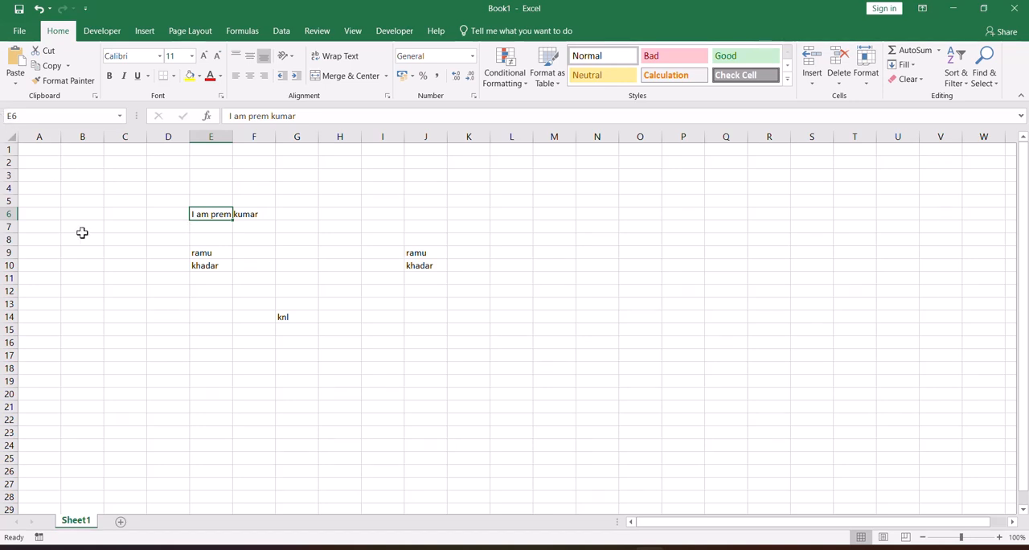
{"action": "left_click", "coordinate": [216, 229]}
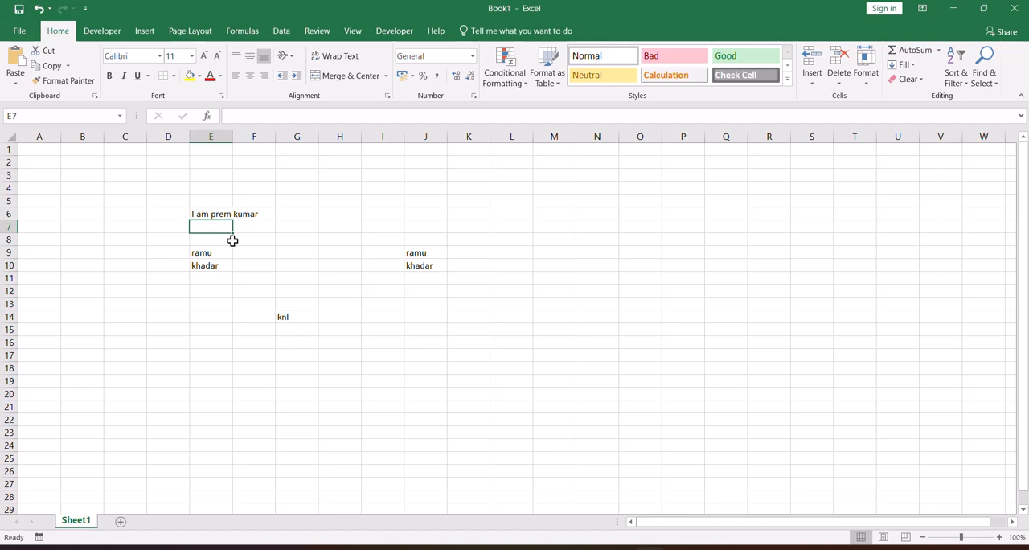
{"action": "left_click", "coordinate": [215, 215]}
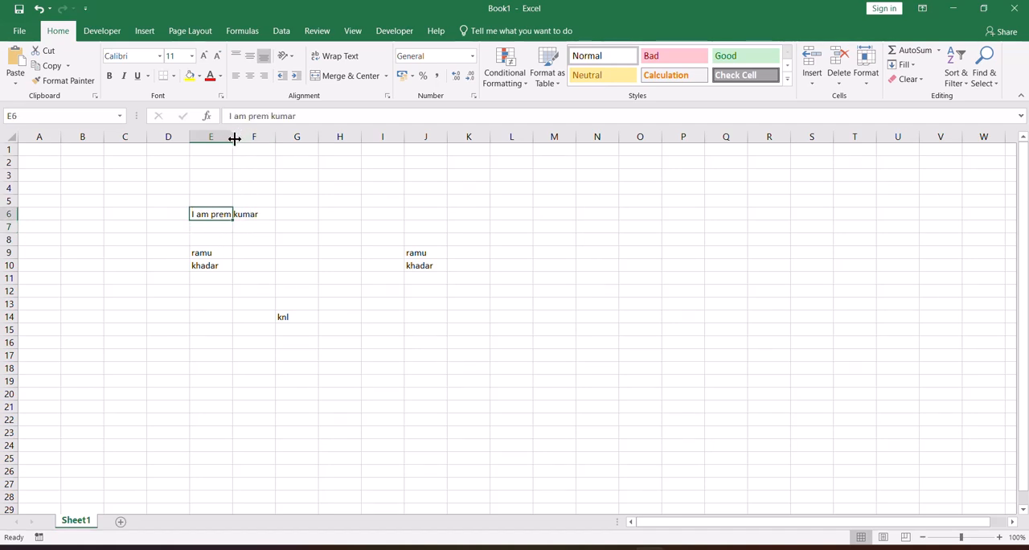
Widen column E until the whole sentence in E6 fits inside its cell, and select cell F6.
{"action": "left_click_drag", "start_coordinate": [233, 139], "coordinate": [269, 138]}
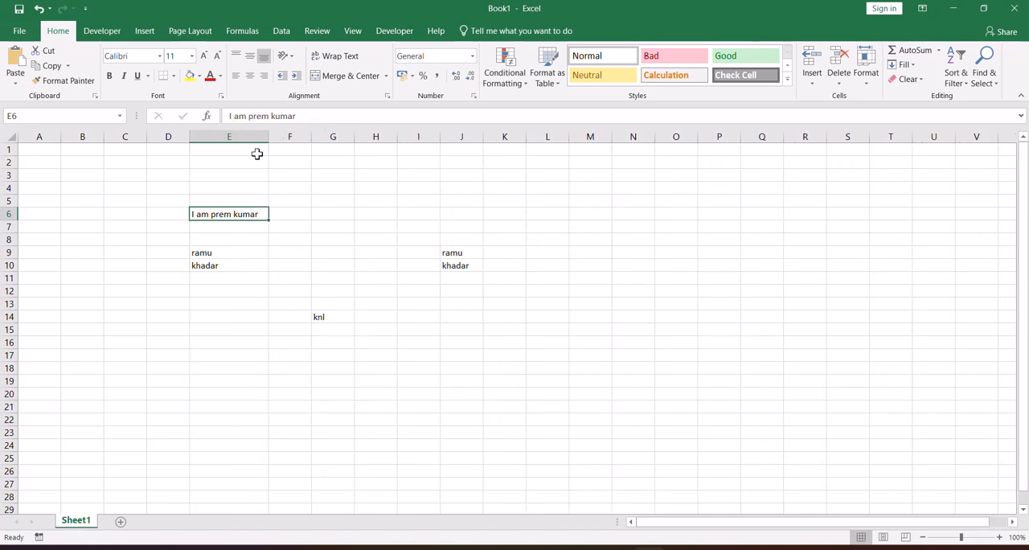
{"action": "left_click", "coordinate": [233, 236]}
{"action": "left_click", "coordinate": [301, 214]}
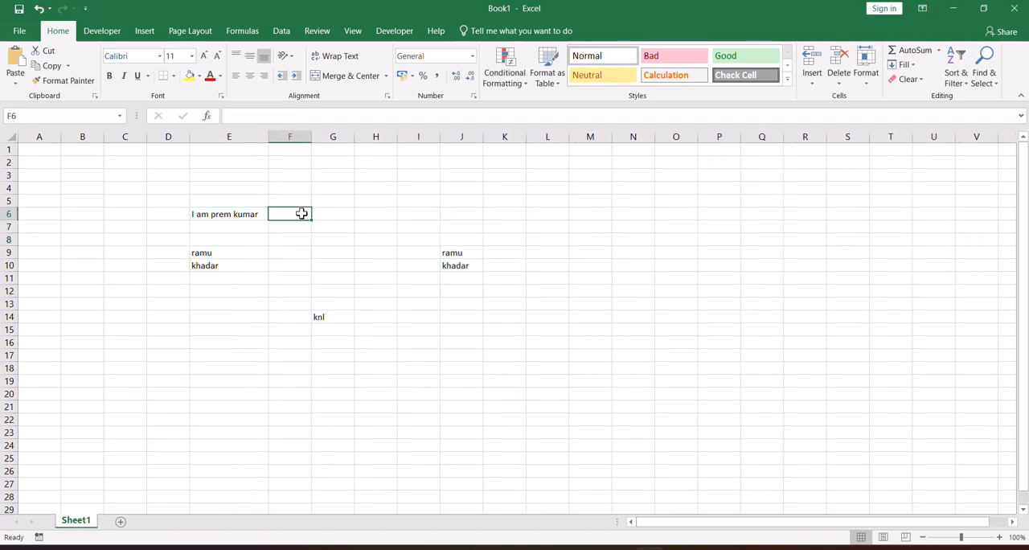
Narrow column E to less than the width of the sentence in E6, and enter a first name in F6.
{"action": "left_click_drag", "start_coordinate": [269, 139], "coordinate": [225, 136]}
{"action": "double_click", "coordinate": [238, 211]}
{"action": "type", "text": "ramu"}
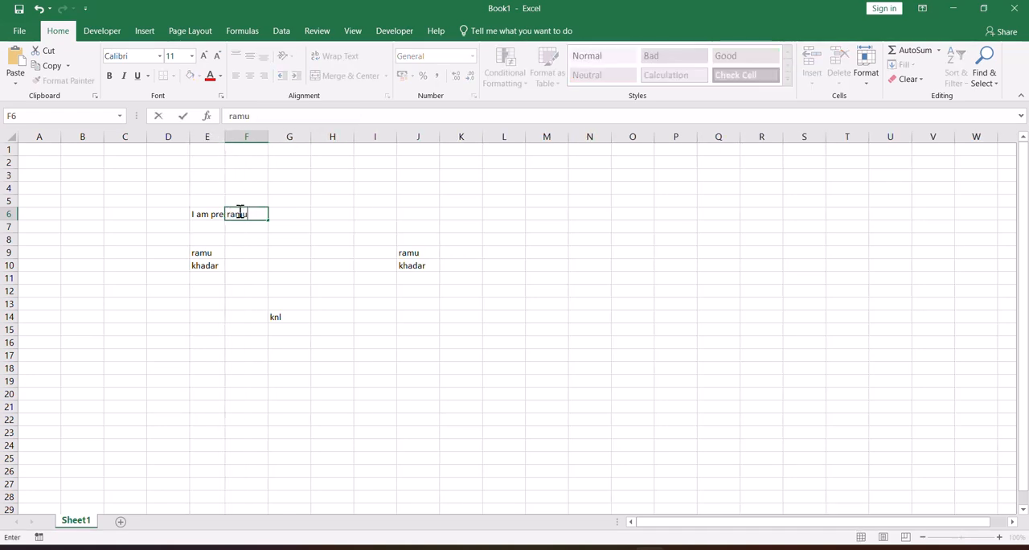
{"action": "key", "text": "Return"}
Check the full contents of E6 and F6 in the formula bar, and select E7.
{"action": "left_click", "coordinate": [212, 213]}
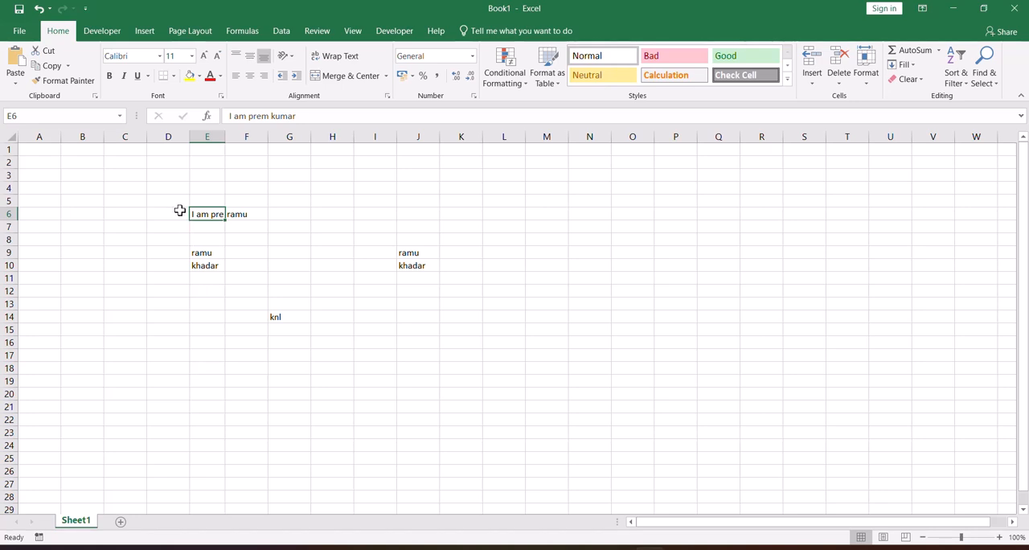
{"action": "left_click", "coordinate": [264, 215]}
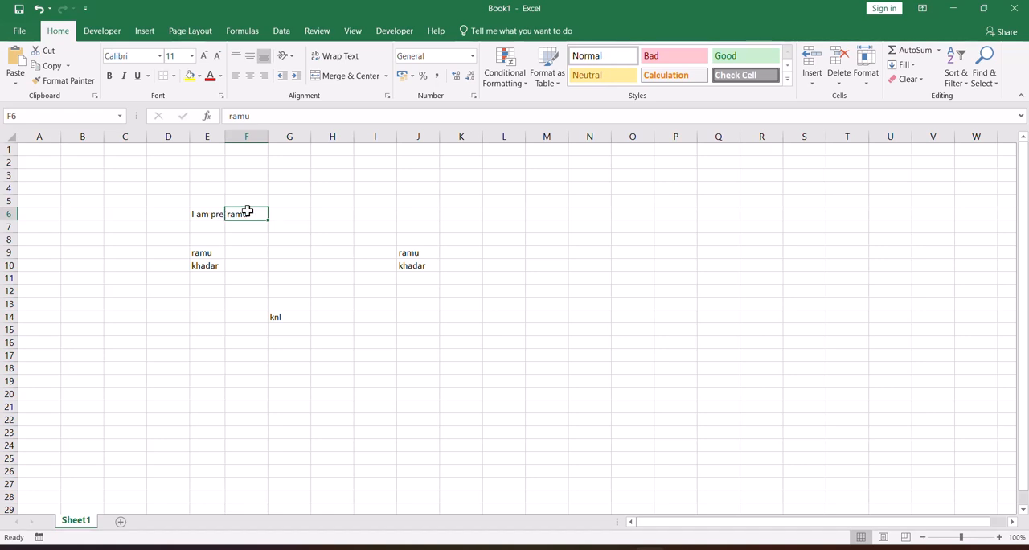
{"action": "left_click", "coordinate": [219, 226]}
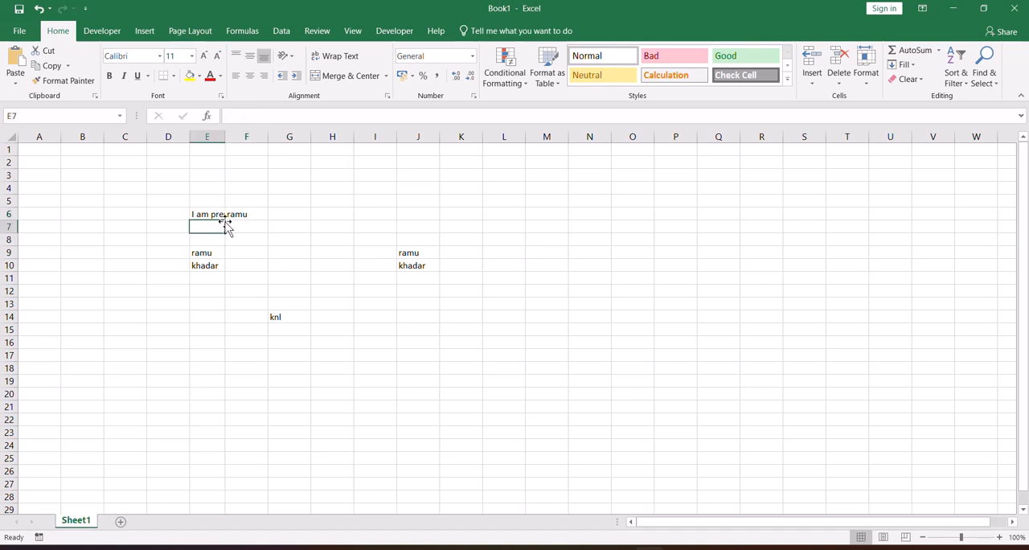
Inspect cells G14 and G4, and select the range D4:K16 around all the entries.
{"action": "scroll", "coordinate": [188, 318], "scroll_direction": "down", "scroll_amount": 2}
{"action": "scroll", "coordinate": [201, 321], "scroll_direction": "up", "scroll_amount": 2}
{"action": "left_click", "coordinate": [280, 316]}
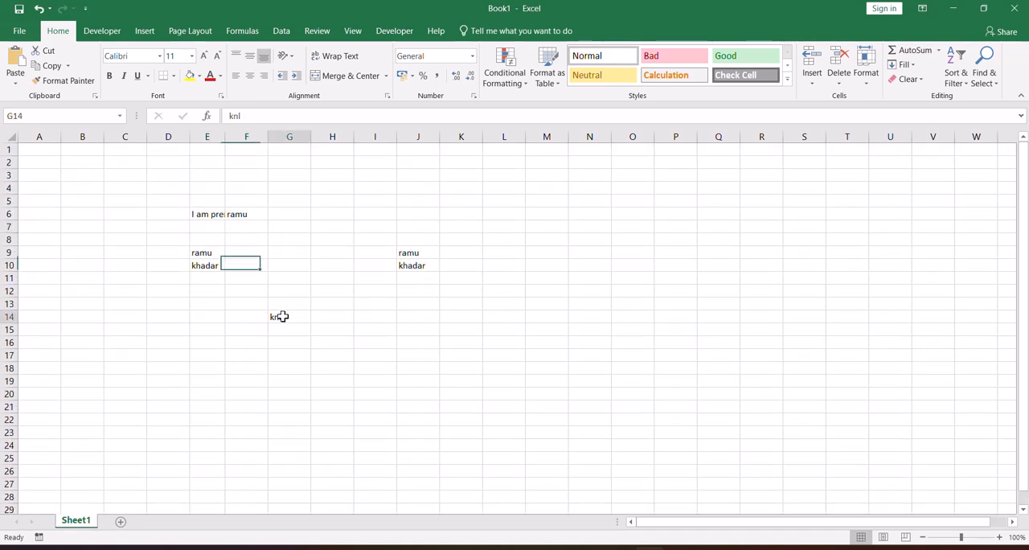
{"action": "left_click", "coordinate": [297, 187]}
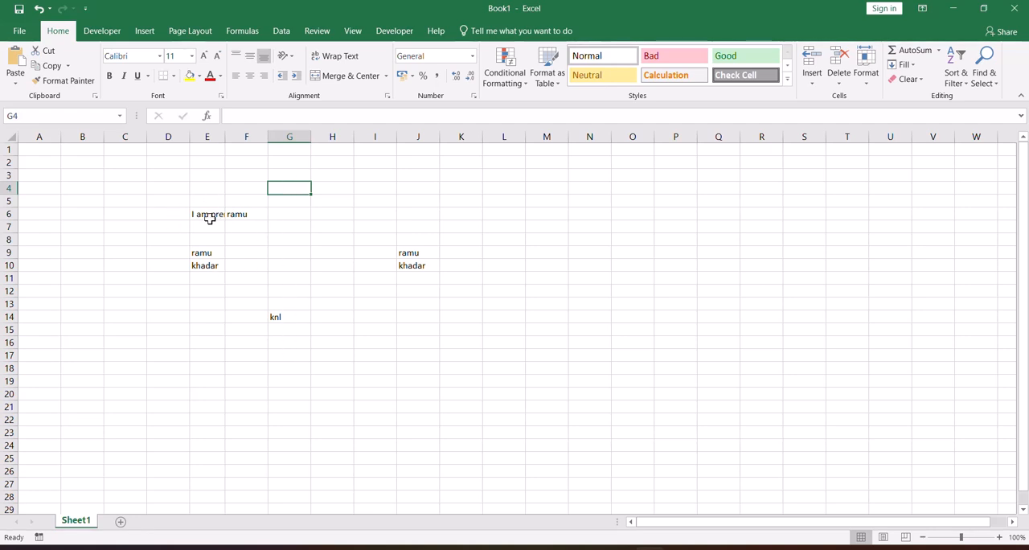
{"action": "left_click_drag", "start_coordinate": [161, 190], "coordinate": [452, 354]}
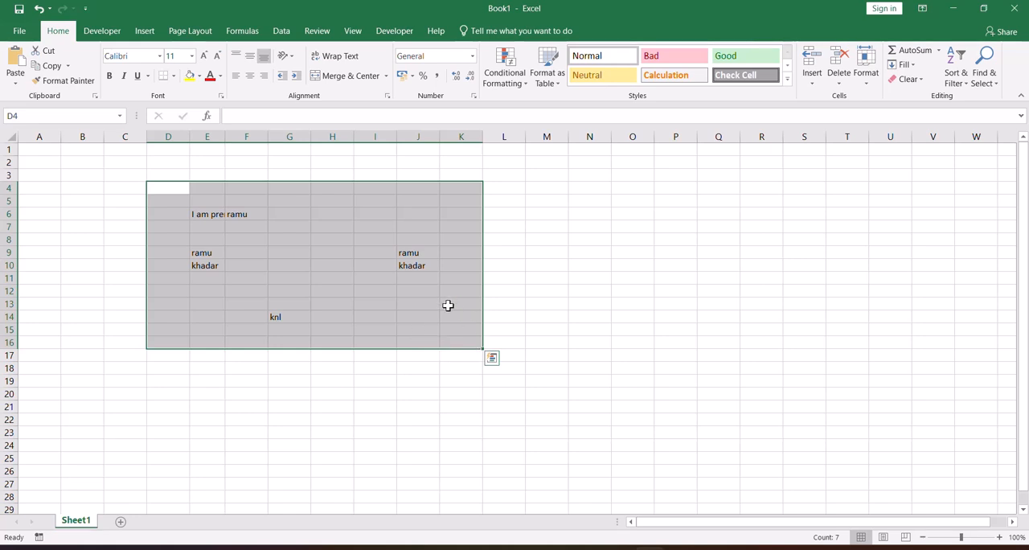
{"action": "left_click", "coordinate": [358, 305]}
Move the "knl" entry from G14 to G3, and from there to M16.
{"action": "left_click", "coordinate": [295, 318]}
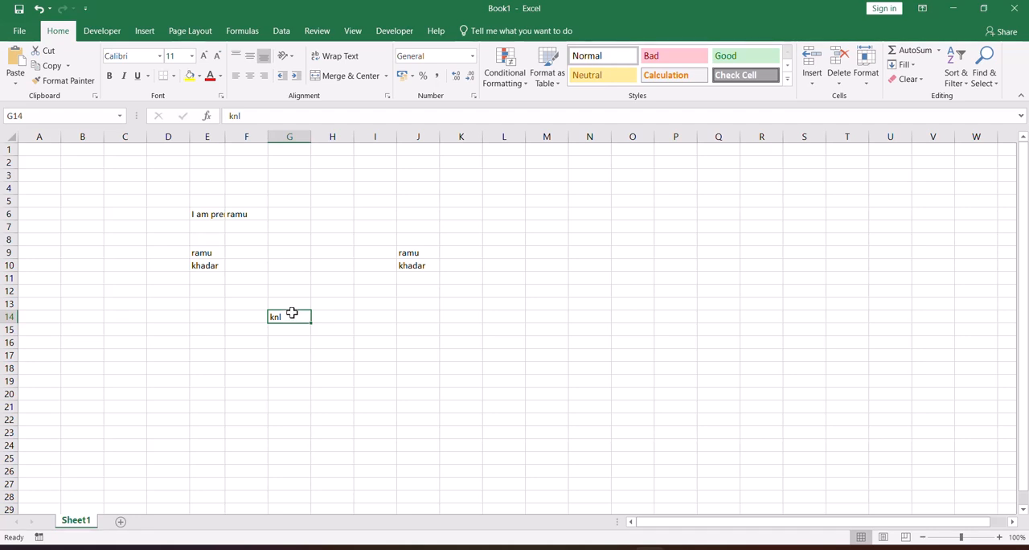
{"action": "left_click_drag", "start_coordinate": [293, 316], "coordinate": [291, 179]}
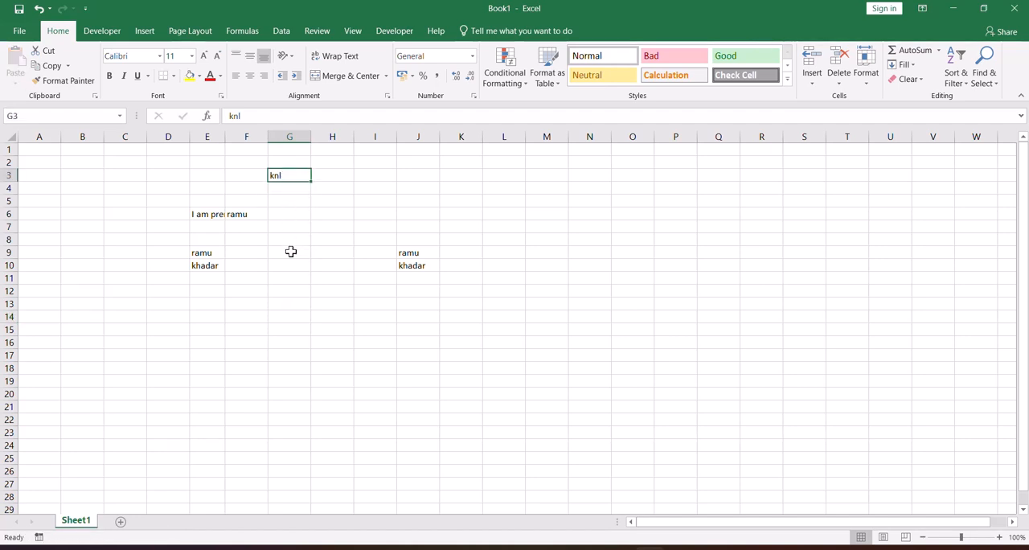
{"action": "left_click_drag", "start_coordinate": [290, 186], "coordinate": [544, 343]}
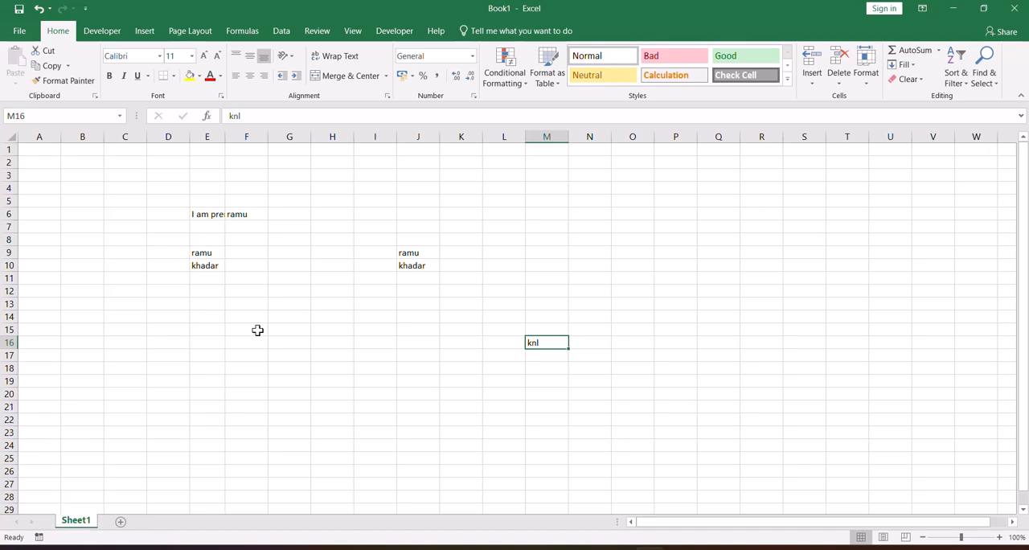
Enter "Sunday" in cell F17 and "march" in cell G17.
{"action": "left_click", "coordinate": [241, 356]}
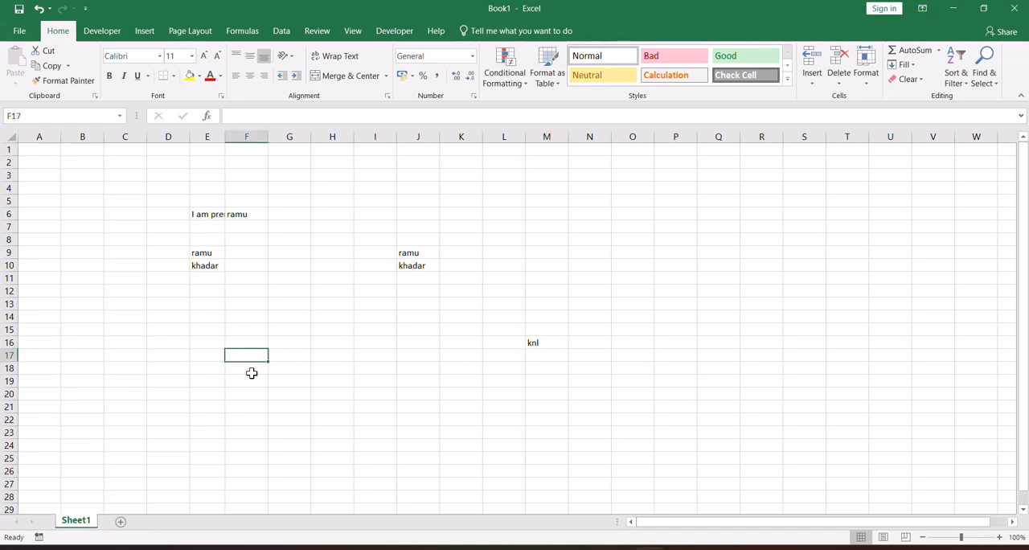
{"action": "type", "text": "sunday"}
{"action": "key", "text": "Tab"}
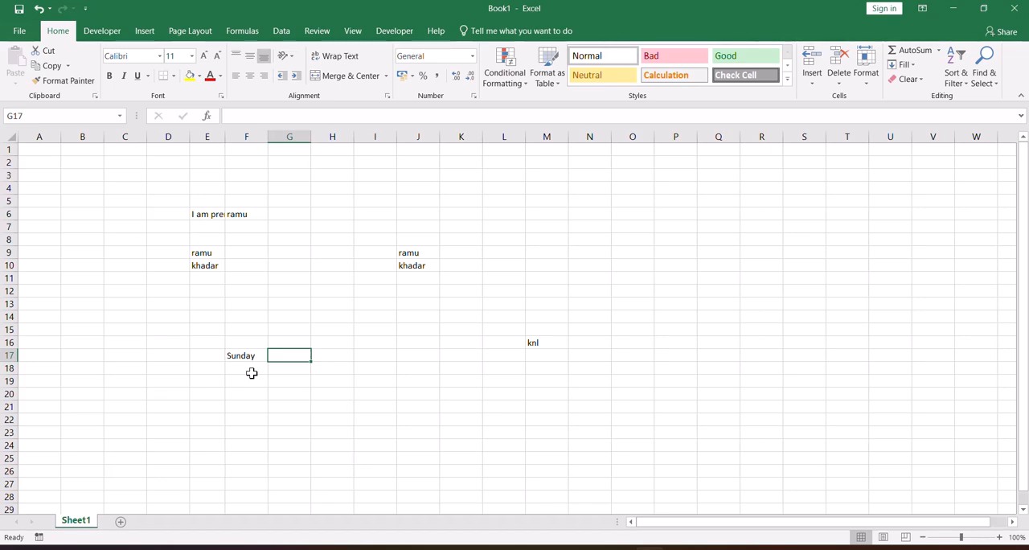
{"action": "type", "text": "ma"}
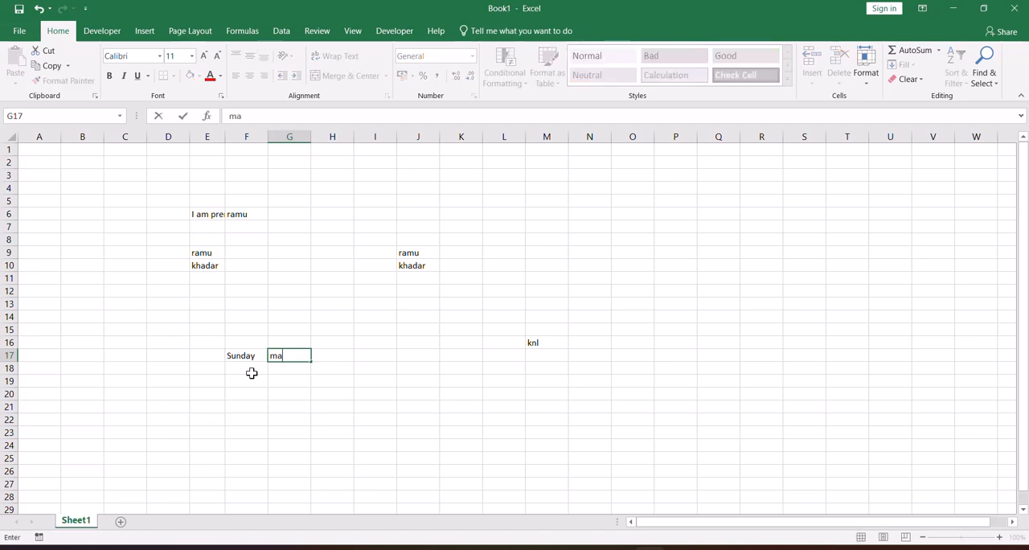
{"action": "type", "text": "rch"}
{"action": "left_click", "coordinate": [251, 373]}
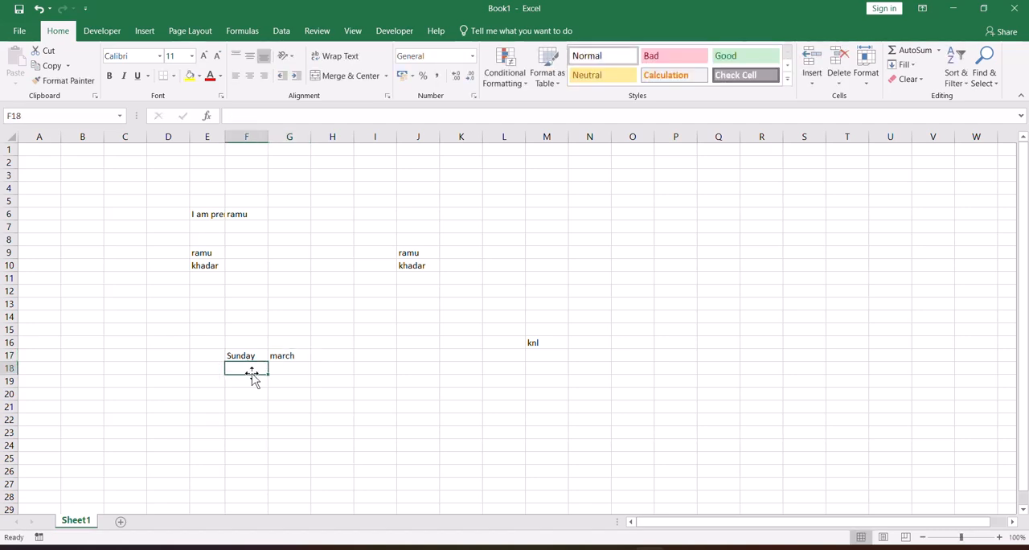
Continue row 17 with a first name in H17 and the number 1 in I17.
{"action": "key", "text": "Up"}
{"action": "key", "text": "Right"}
{"action": "key", "text": "Right"}
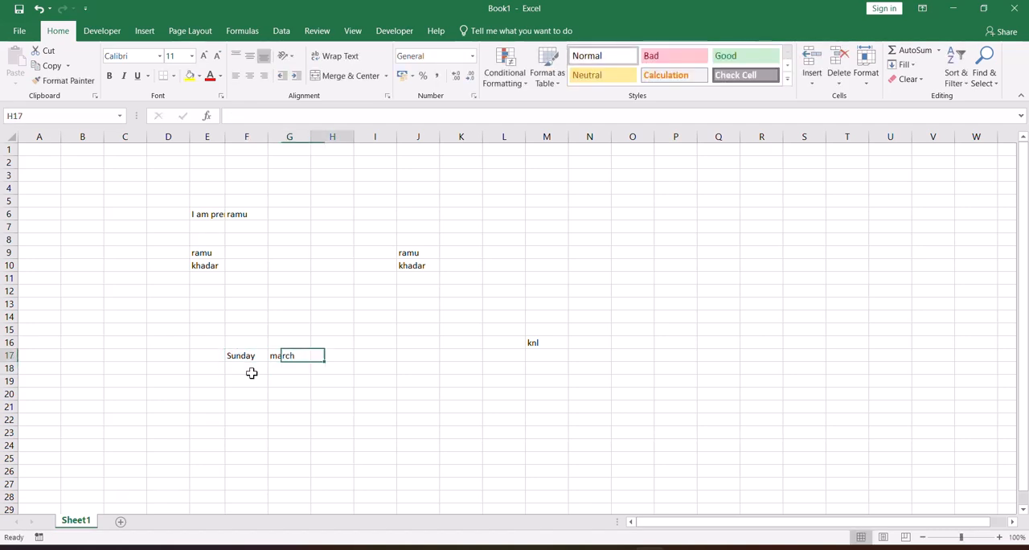
{"action": "type", "text": "ramu"}
{"action": "key", "text": "Return"}
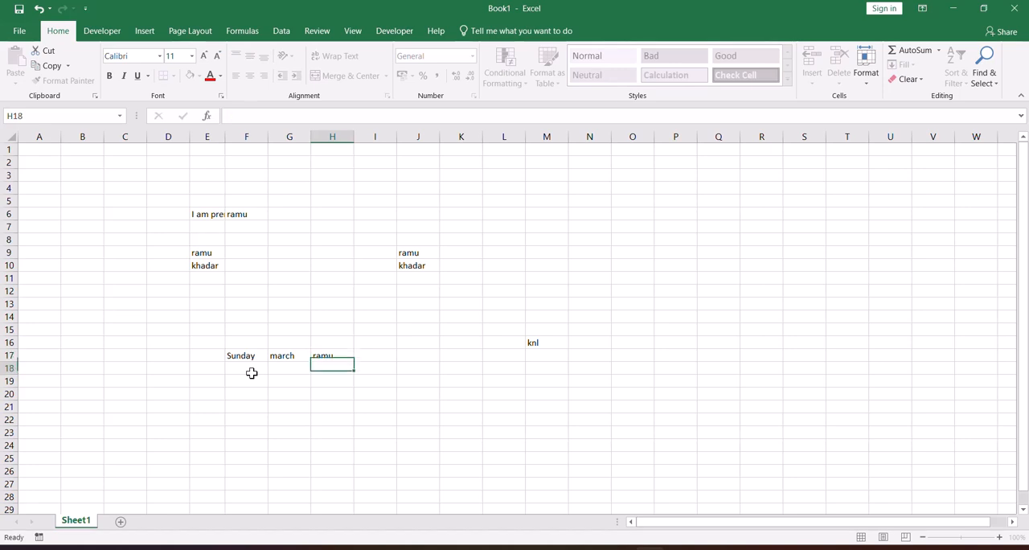
{"action": "key", "text": "Up"}
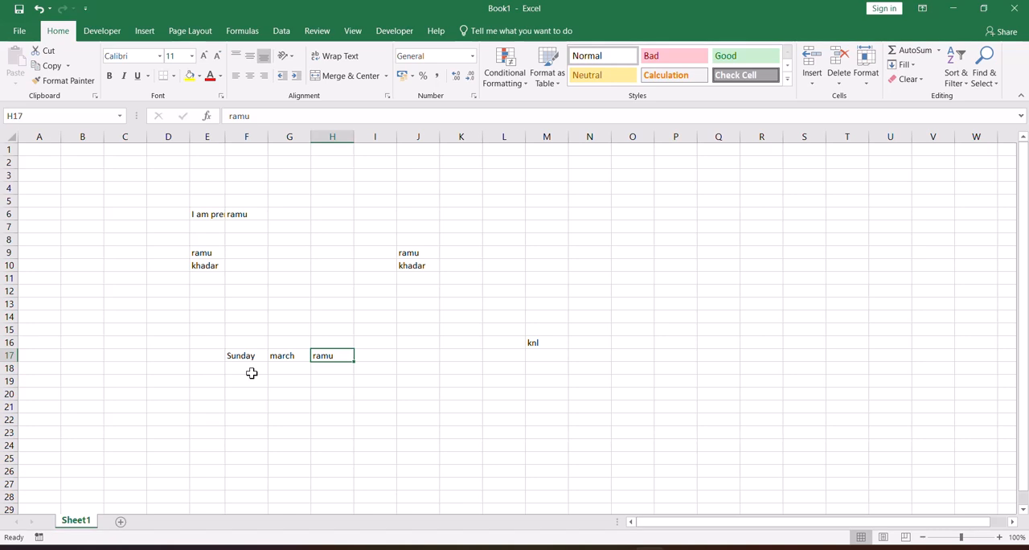
{"action": "key", "text": "Right"}
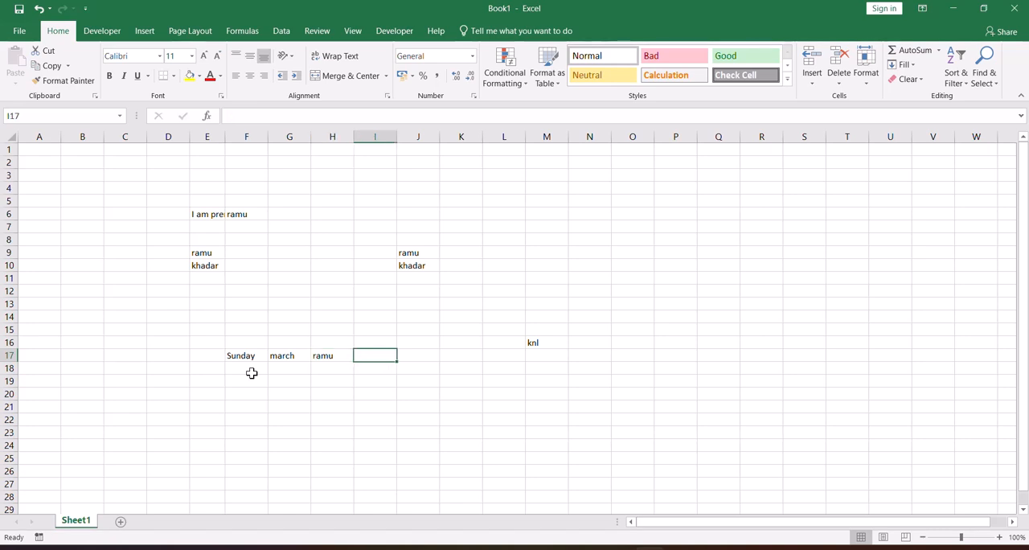
{"action": "type", "text": "1"}
{"action": "key", "text": "Return"}
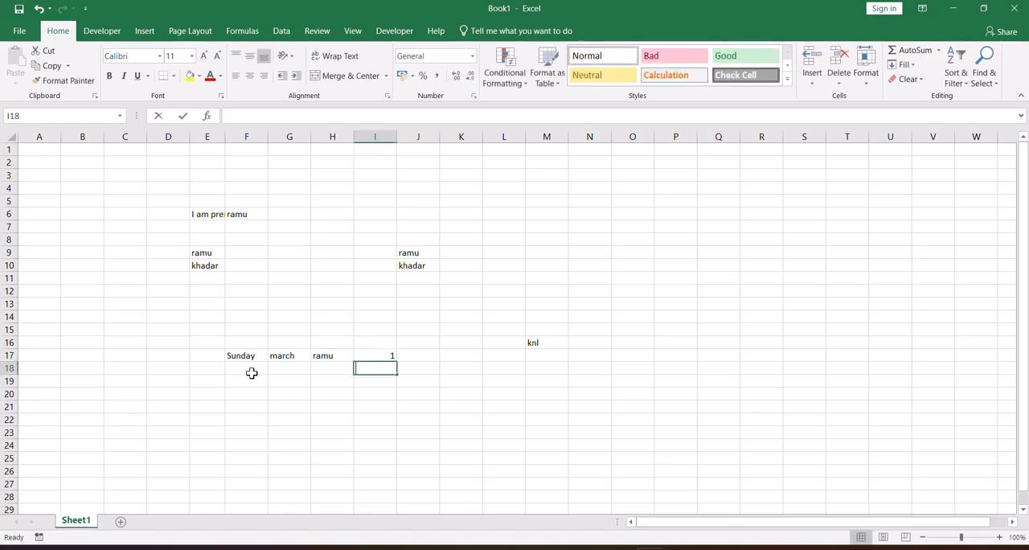
Enter the number 2 in cell I18, below the 1.
{"action": "type", "text": "2"}
{"action": "key", "text": "Return"}
{"action": "key", "text": "Up"}
{"action": "key", "text": "Up"}
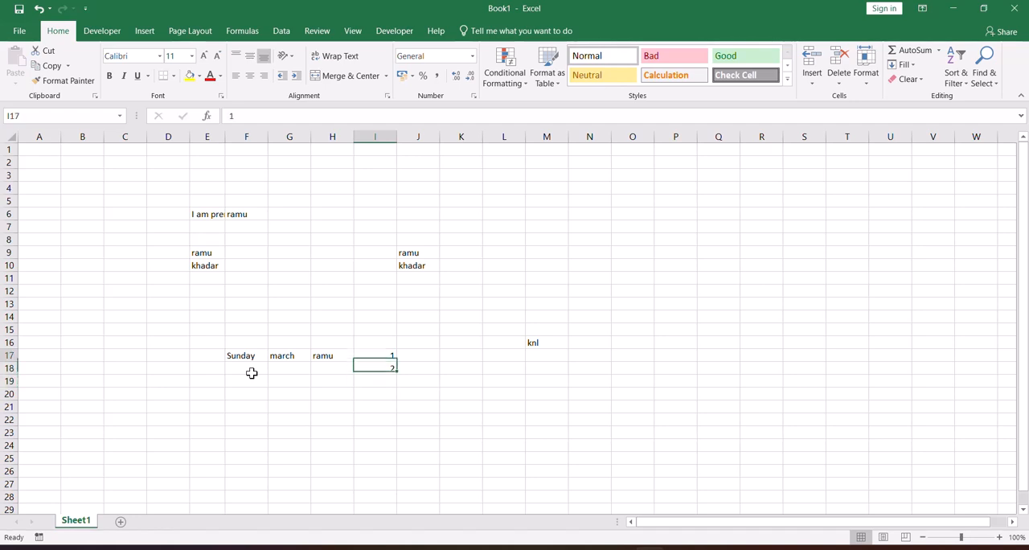
Continue row 17 with "sun" in cell J17 and "jan" in cell K17.
{"action": "key", "text": "Right"}
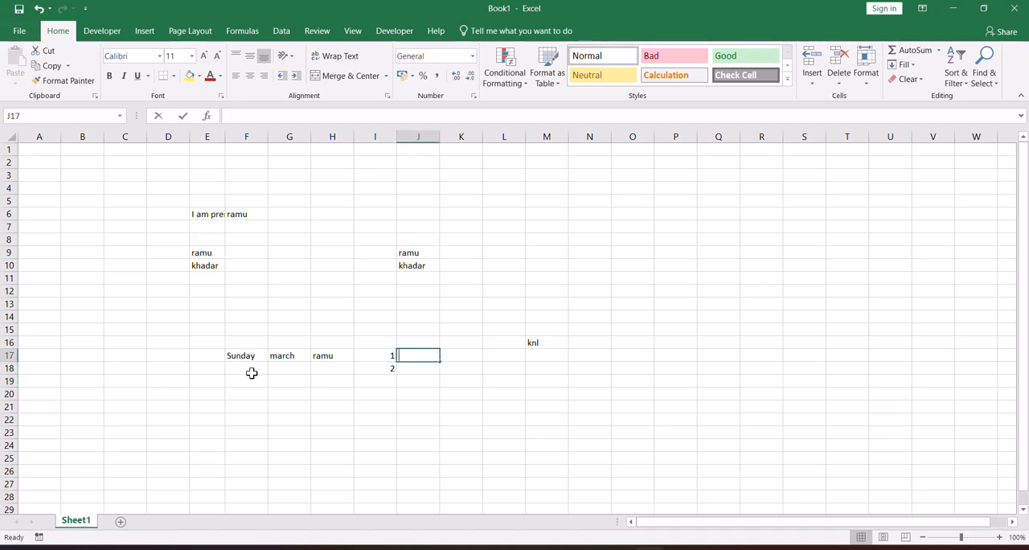
{"action": "type", "text": "sun"}
{"action": "key", "text": "Return"}
{"action": "key", "text": "Right"}
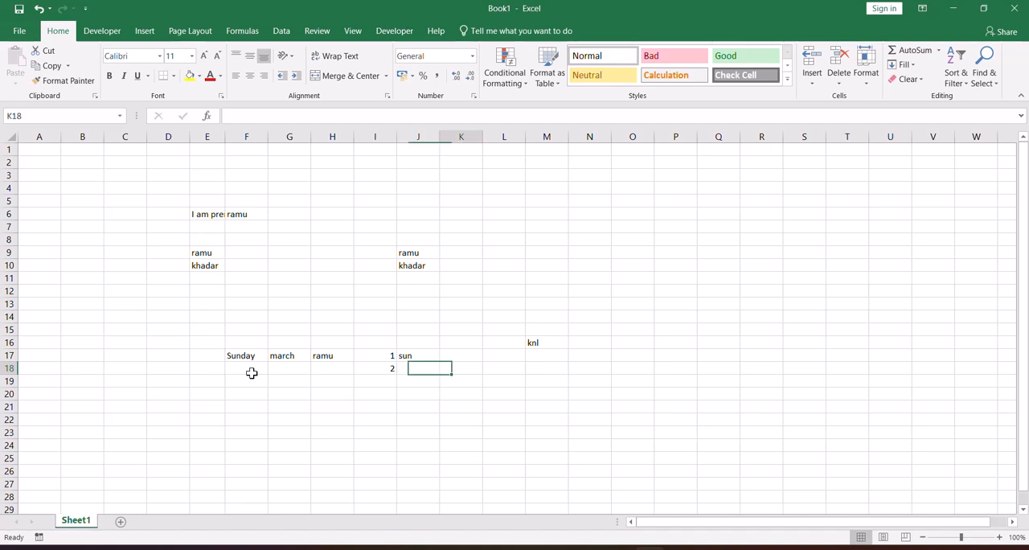
{"action": "key", "text": "Up"}
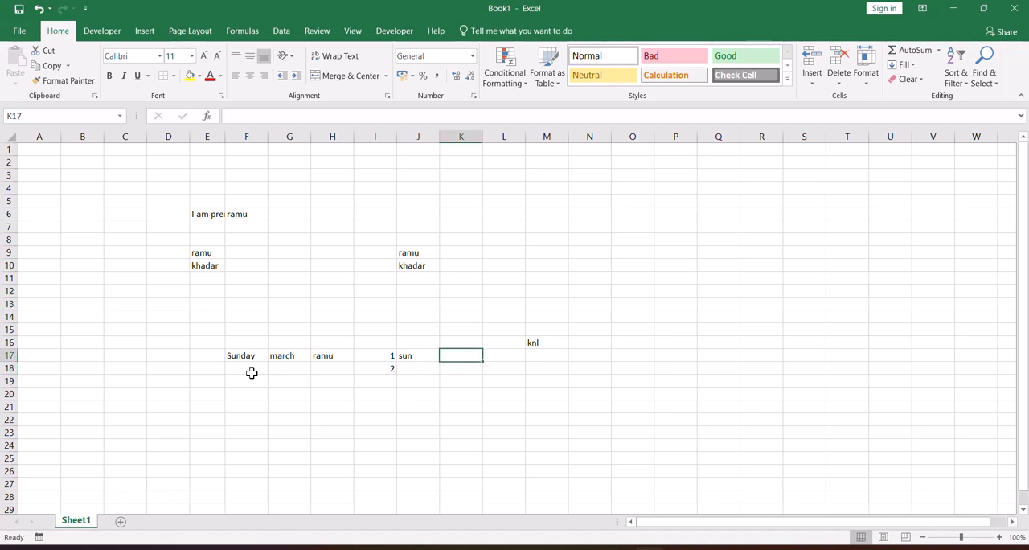
{"action": "type", "text": "jan"}
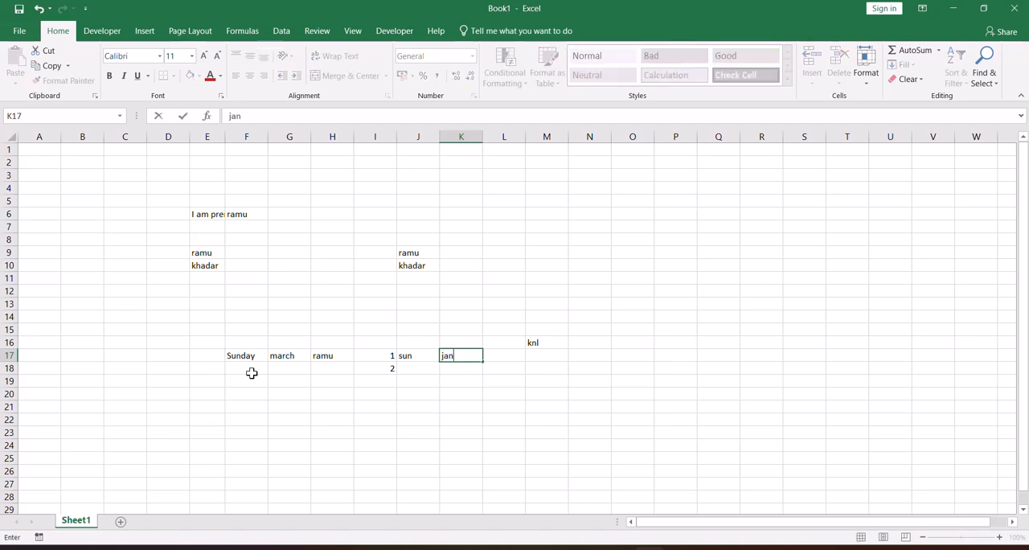
{"action": "key", "text": "Return"}
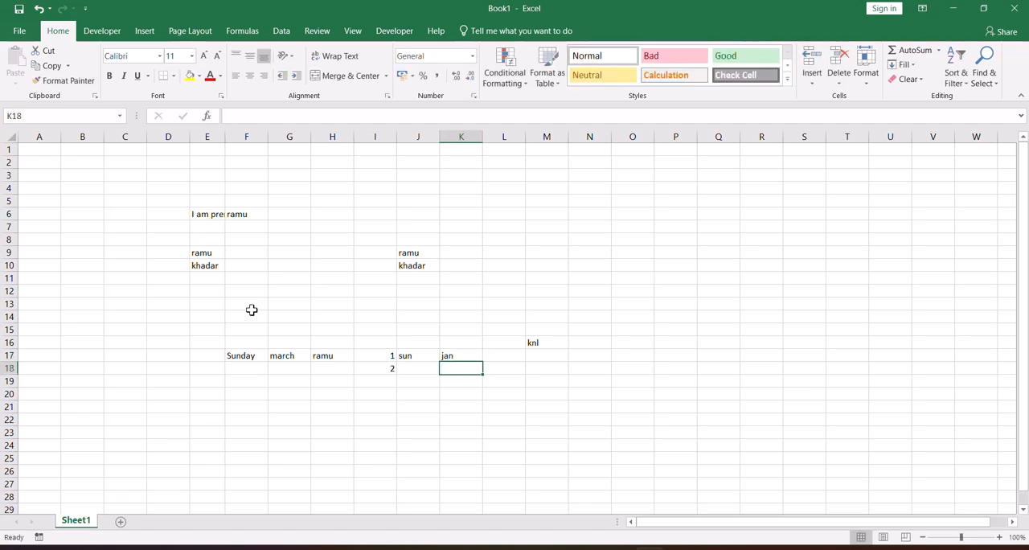
Inspect the entries in J9:J11, M16 and F17.
{"action": "left_click_drag", "start_coordinate": [413, 250], "coordinate": [415, 278]}
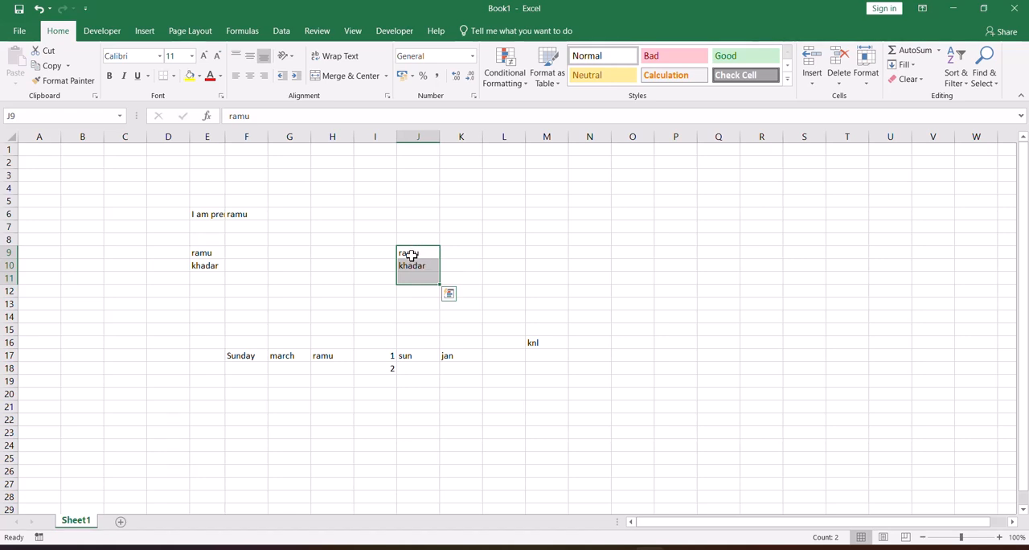
{"action": "left_click", "coordinate": [534, 344]}
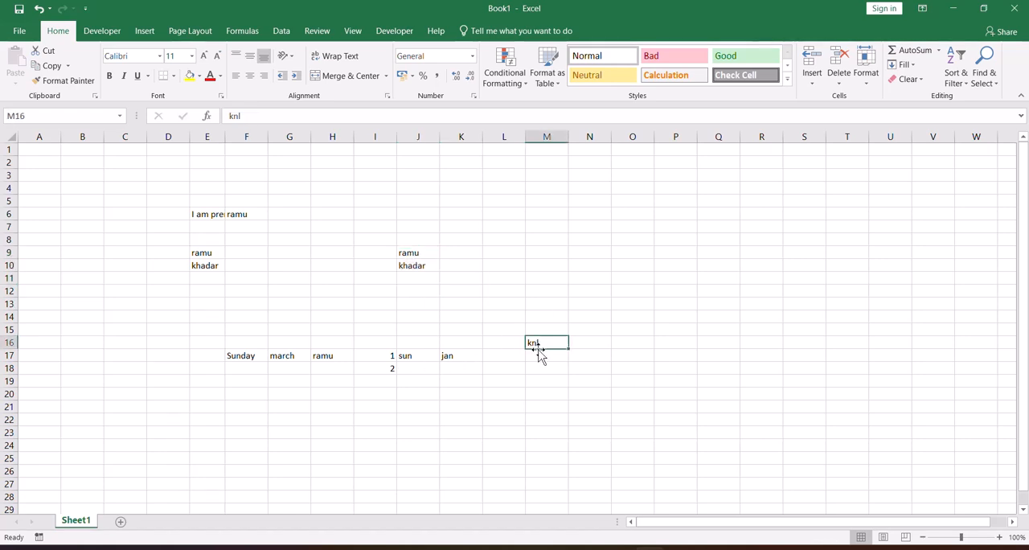
{"action": "left_click", "coordinate": [246, 357]}
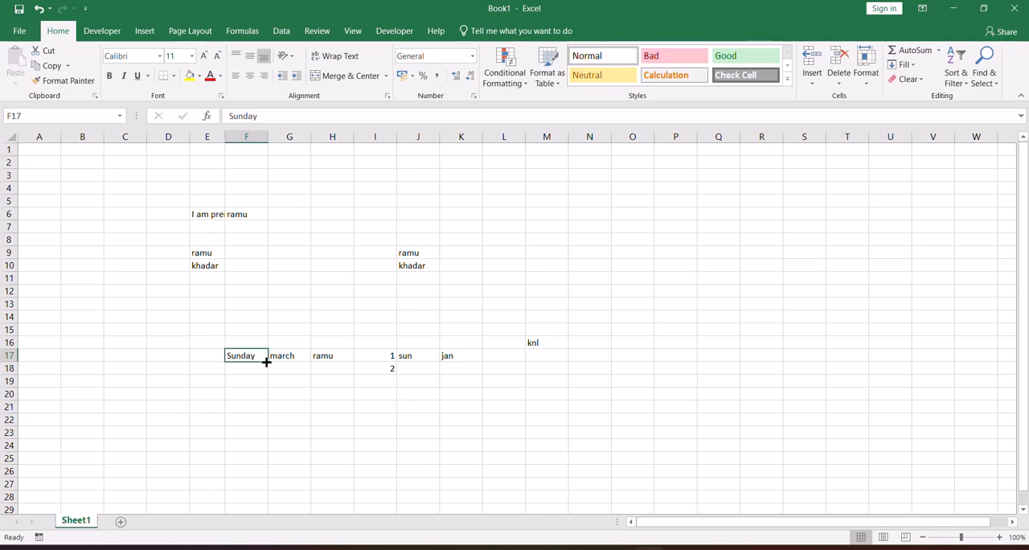
Enter the label "fill handle" in cell G15.
{"action": "left_click", "coordinate": [273, 329]}
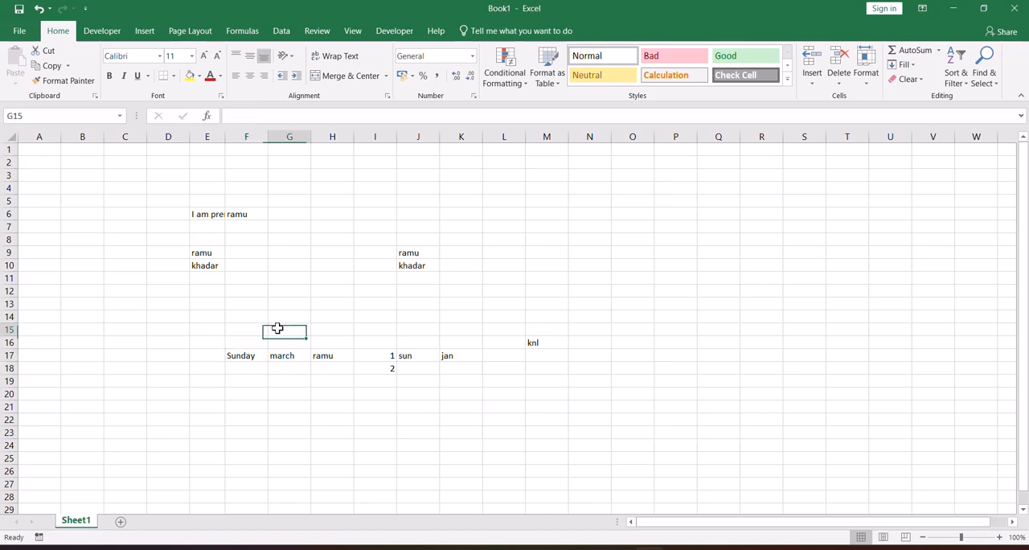
{"action": "type", "text": "fill ha"}
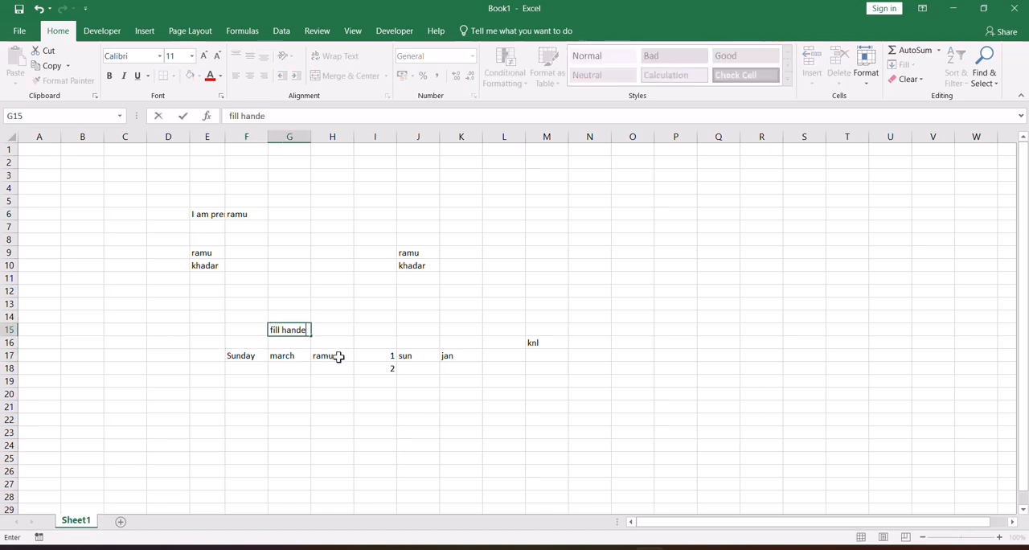
{"action": "type", "text": "ndle"}
{"action": "key", "text": "Return"}
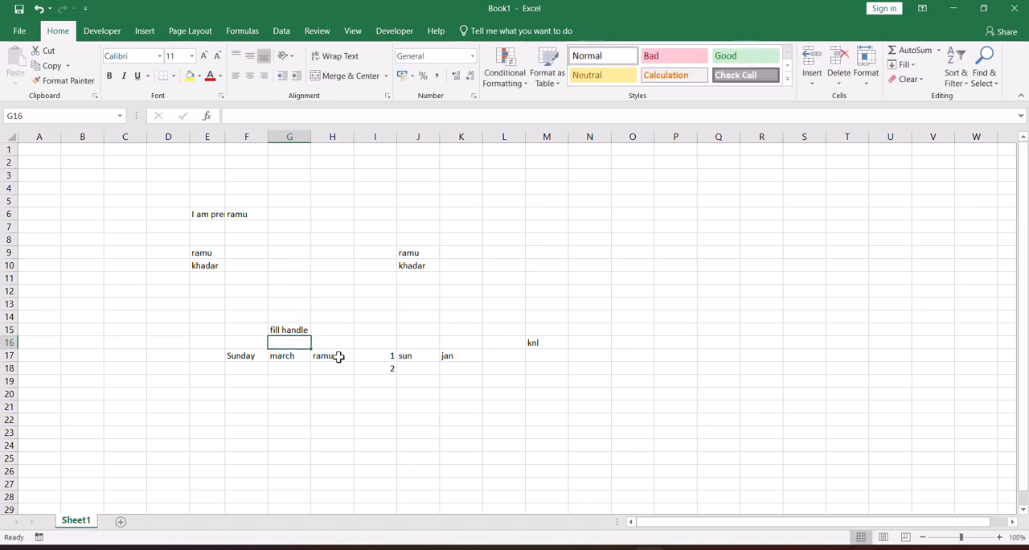
Fill the weekday series from Sunday in F17 down to Saturday in F23, and autofit the width of column F.
{"action": "left_click", "coordinate": [233, 358]}
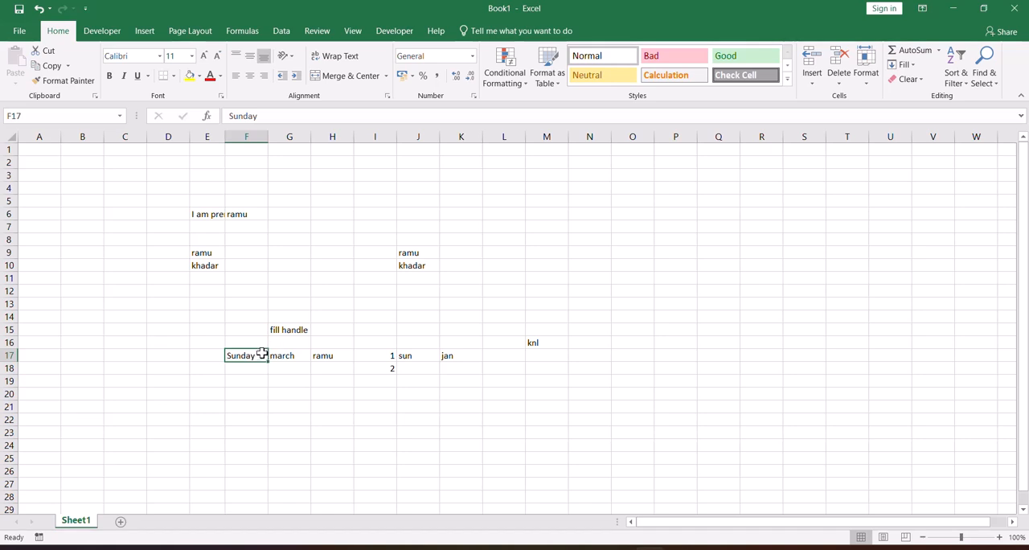
{"action": "left_click_drag", "start_coordinate": [266, 360], "coordinate": [268, 437]}
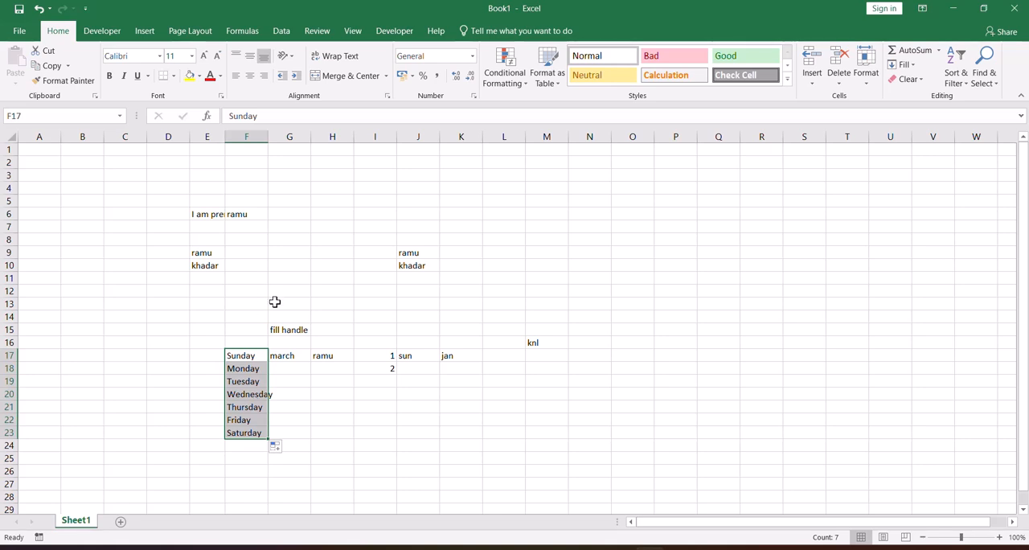
{"action": "double_click", "coordinate": [267, 137]}
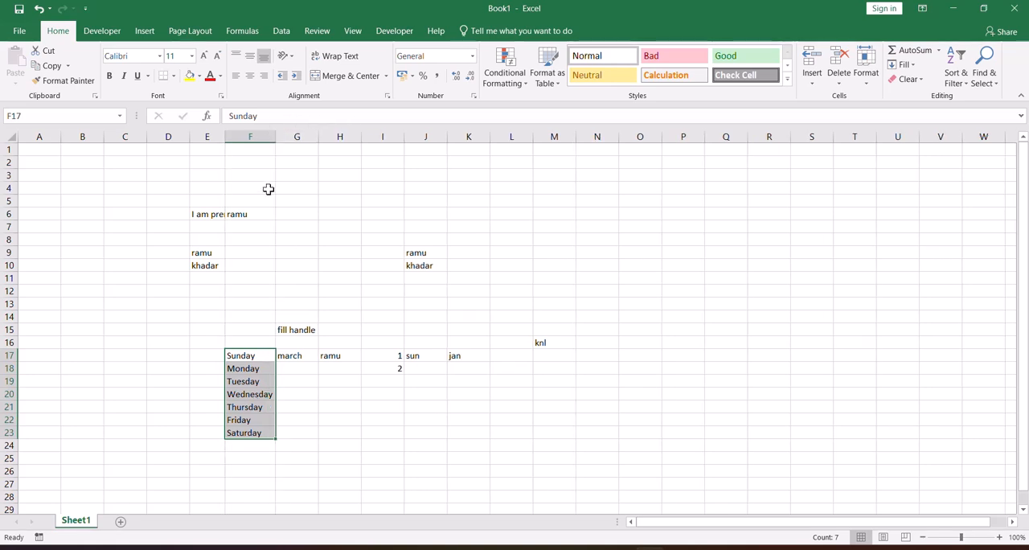
{"action": "left_click", "coordinate": [254, 380]}
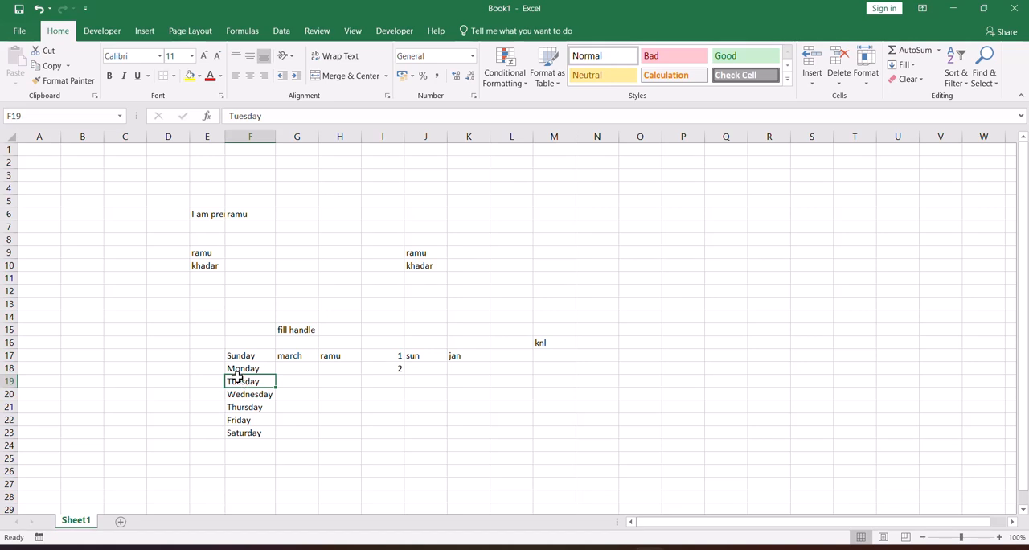
{"action": "left_click", "coordinate": [254, 350]}
{"action": "left_click", "coordinate": [238, 365]}
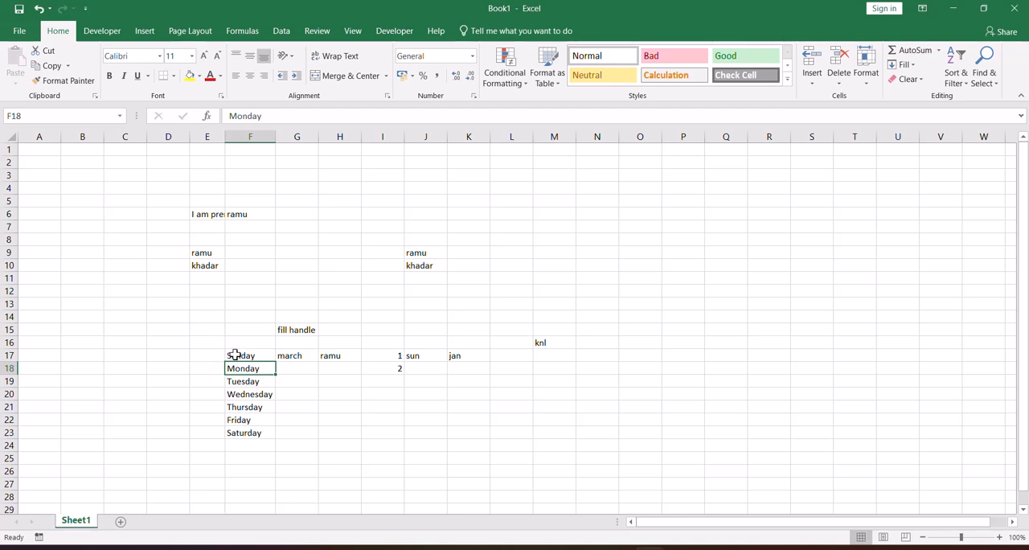
Fill the months from march in G17 down to september in G23, and repeat the first name in H17 down to H23.
{"action": "left_click", "coordinate": [295, 359]}
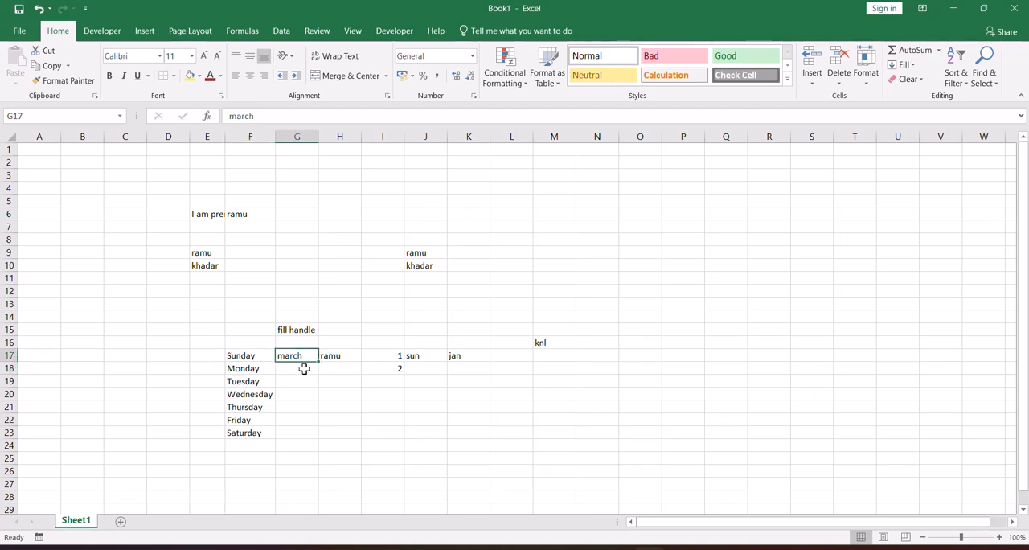
{"action": "left_click_drag", "start_coordinate": [319, 365], "coordinate": [319, 438]}
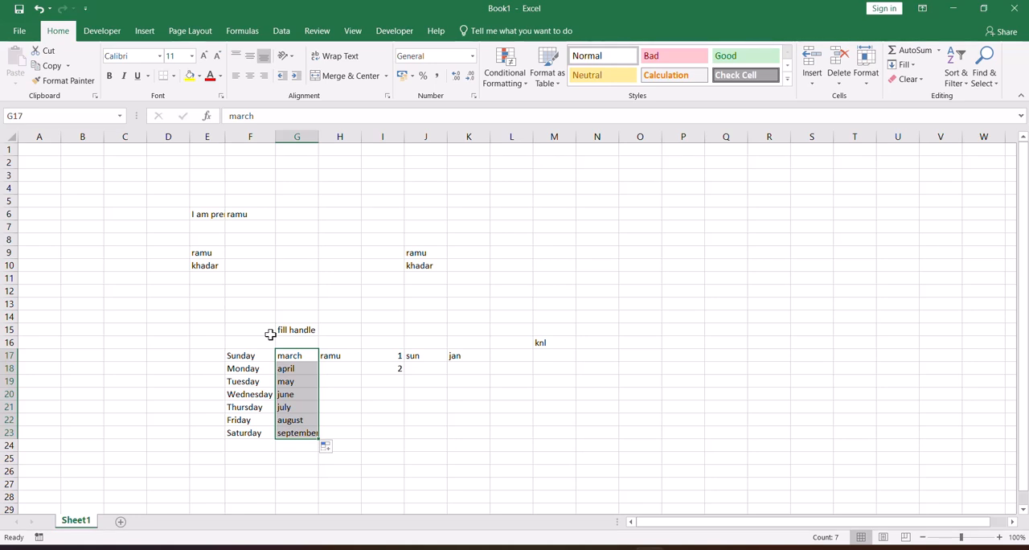
{"action": "left_click", "coordinate": [352, 355]}
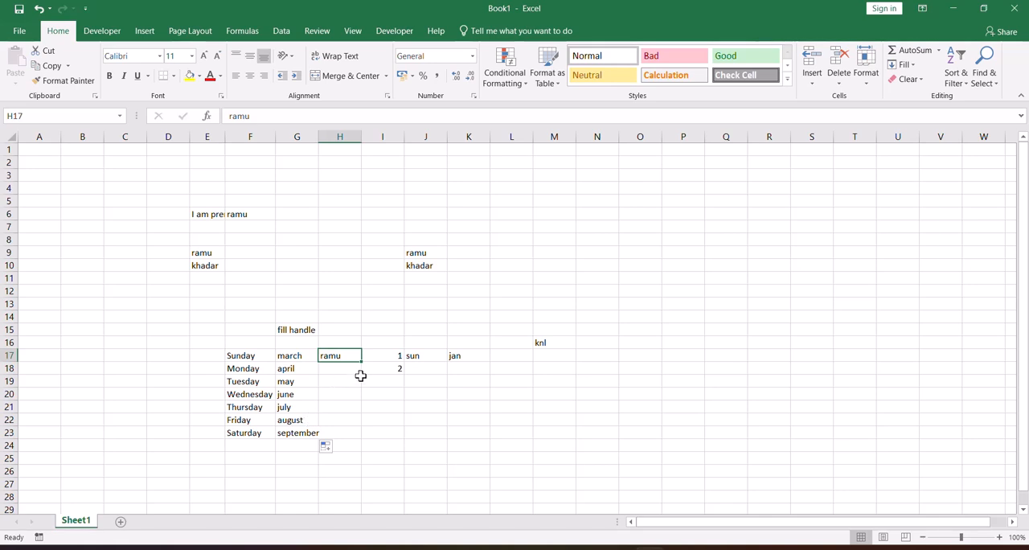
{"action": "left_click_drag", "start_coordinate": [362, 362], "coordinate": [359, 442]}
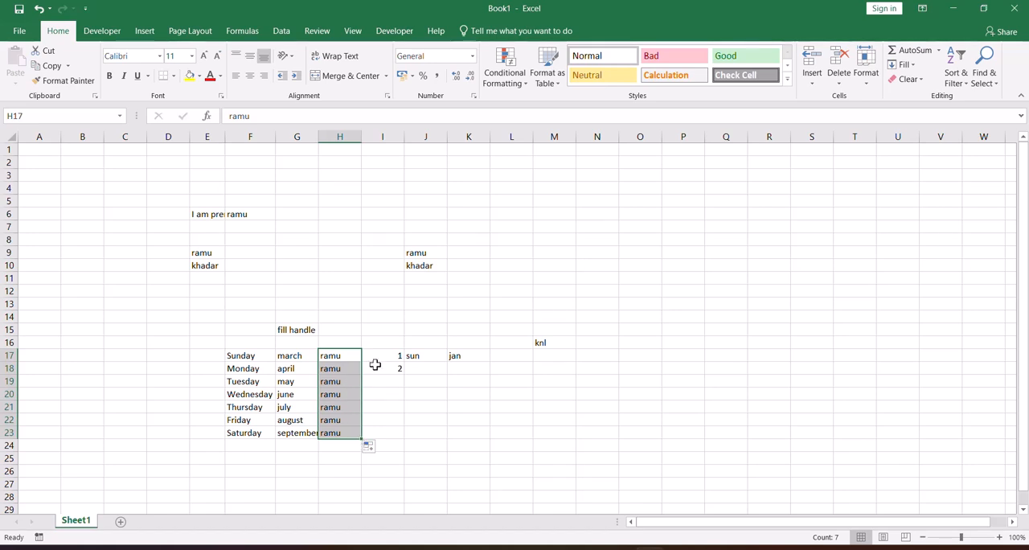
Enter the number 6 in cell C17 and the number 8 in cell B17.
{"action": "left_click_drag", "start_coordinate": [378, 356], "coordinate": [382, 366]}
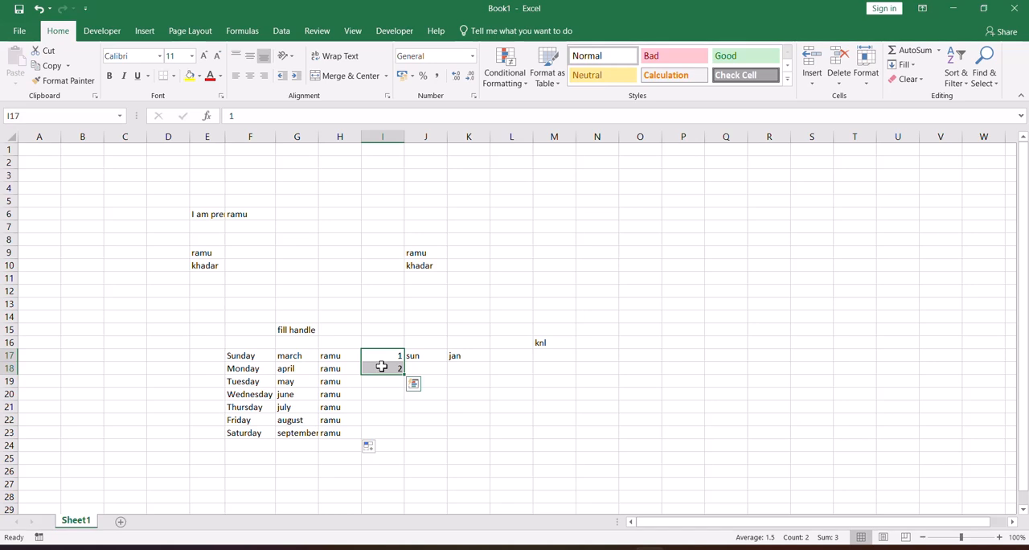
{"action": "left_click", "coordinate": [112, 357]}
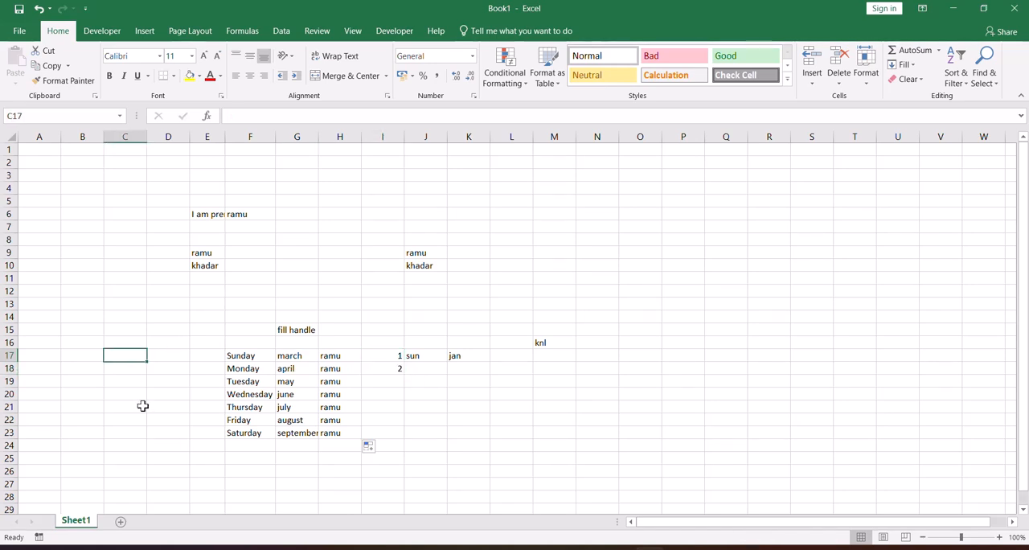
{"action": "type", "text": "6"}
{"action": "key", "text": "Return"}
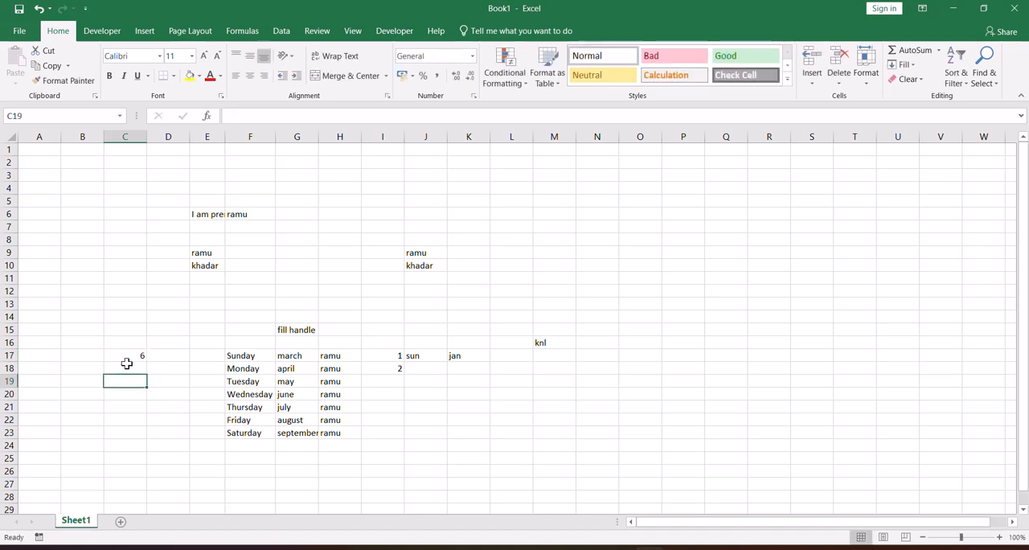
{"action": "key", "text": "Up"}
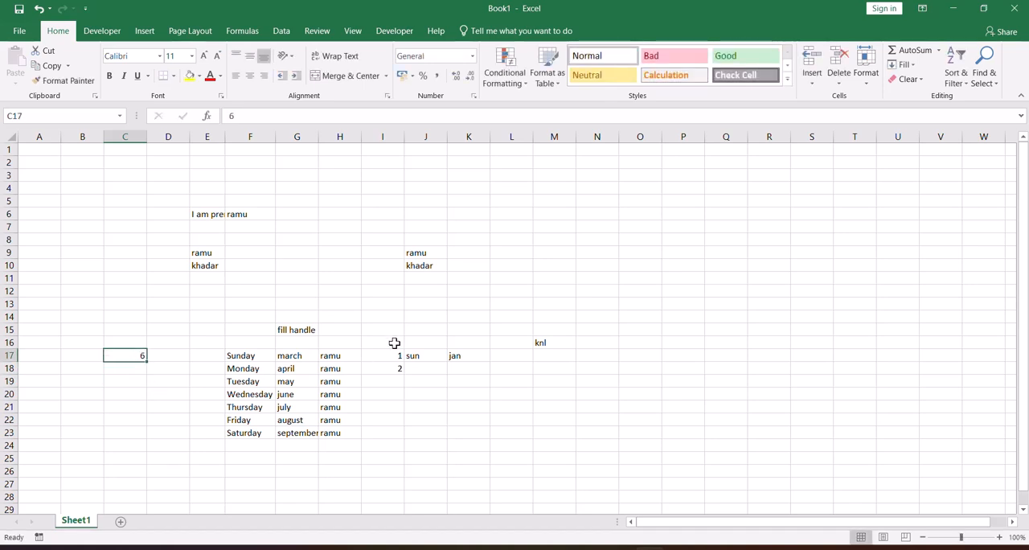
{"action": "left_click", "coordinate": [69, 353]}
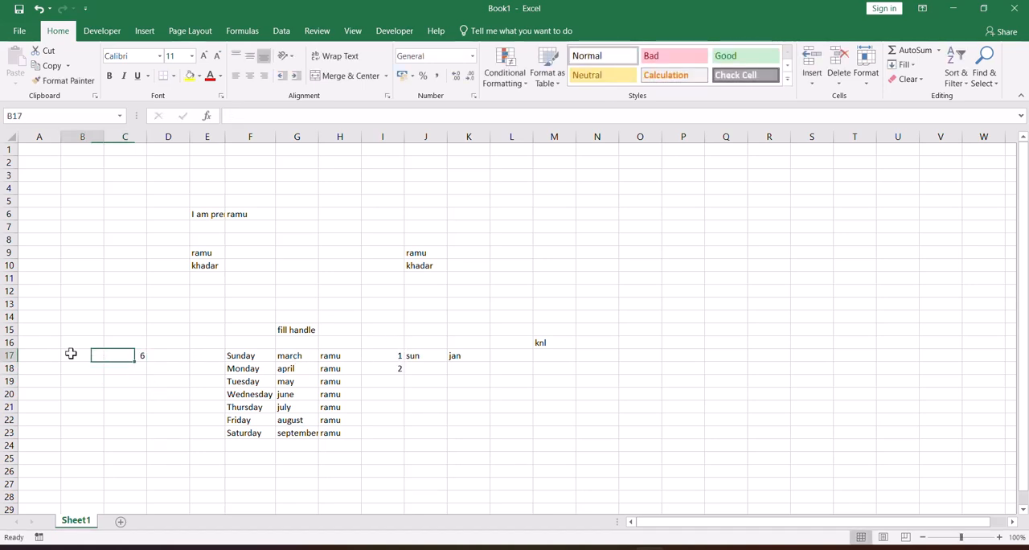
{"action": "type", "text": "8"}
{"action": "left_click", "coordinate": [56, 366]}
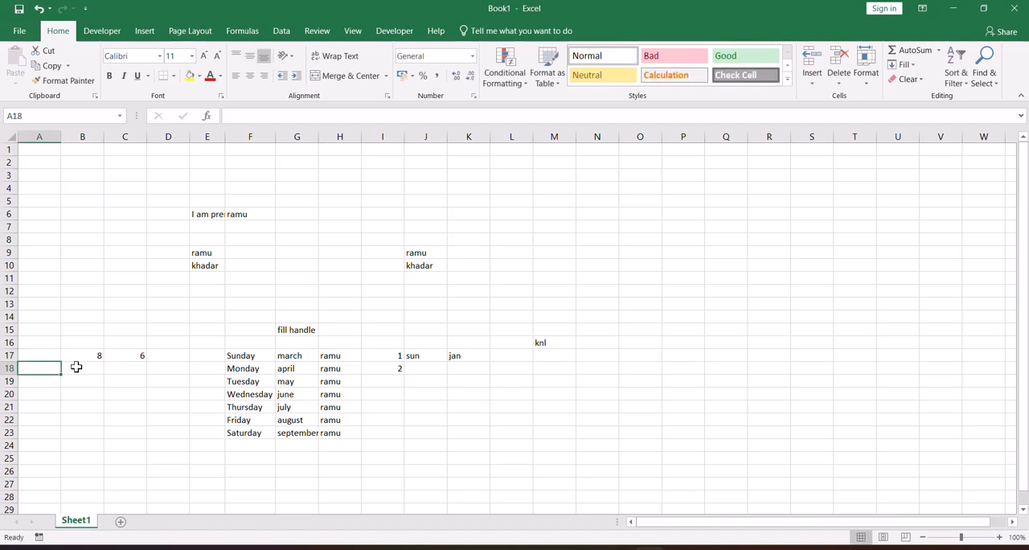
{"action": "left_click", "coordinate": [82, 356]}
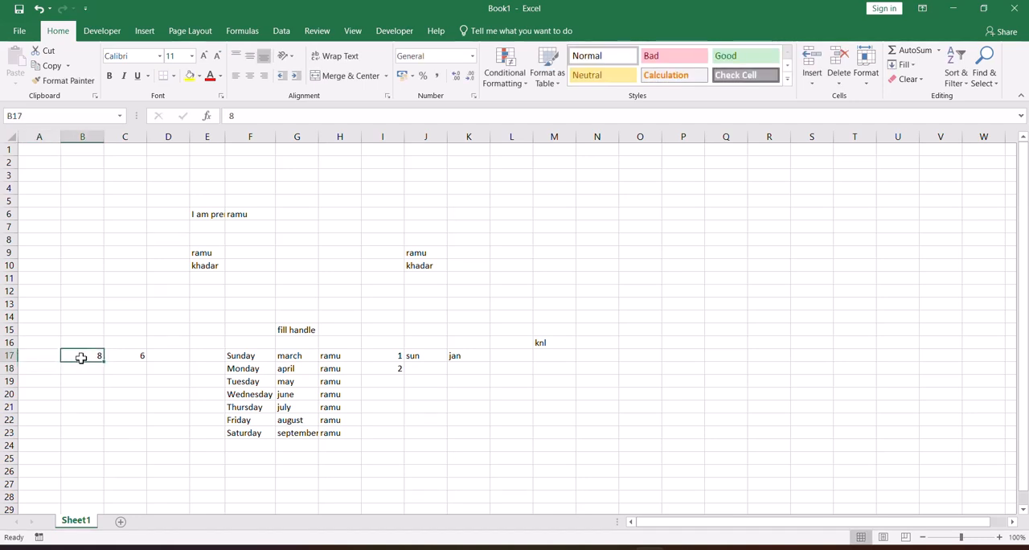
Enter the number 2 in cell O16 and the number 4 in cell O17.
{"action": "left_click", "coordinate": [635, 343]}
{"action": "type", "text": "2"}
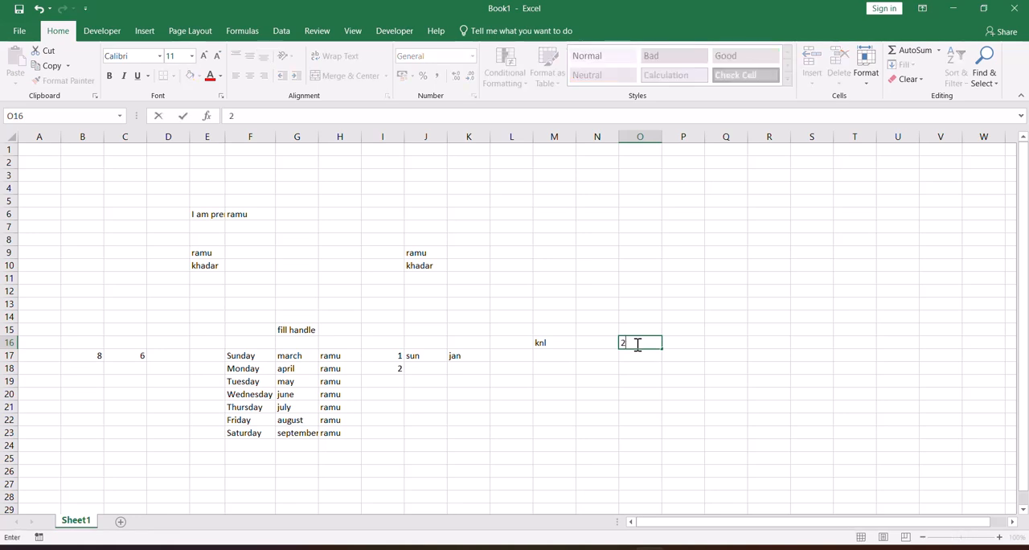
{"action": "key", "text": "Return"}
{"action": "type", "text": "4"}
{"action": "key", "text": "Return"}
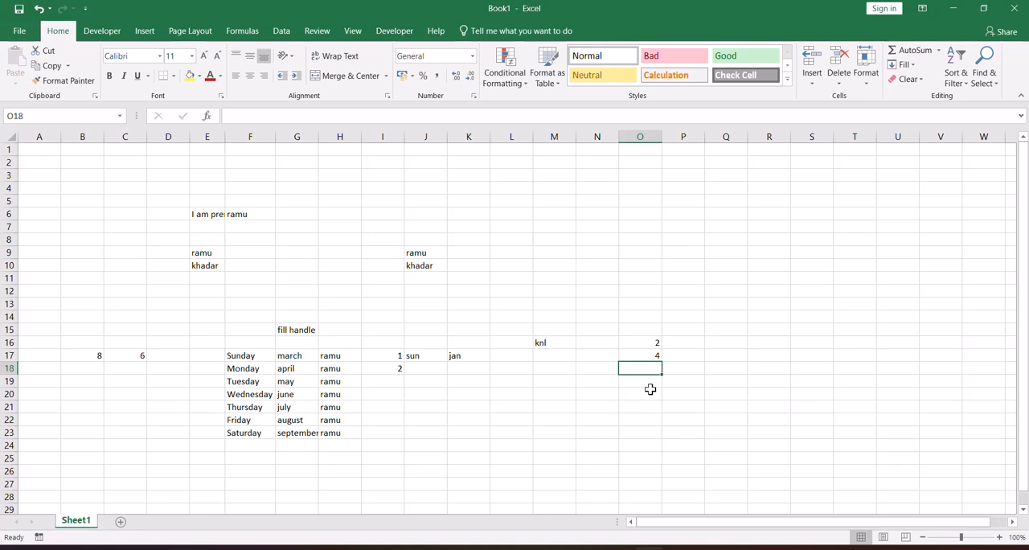
{"action": "left_click", "coordinate": [645, 356]}
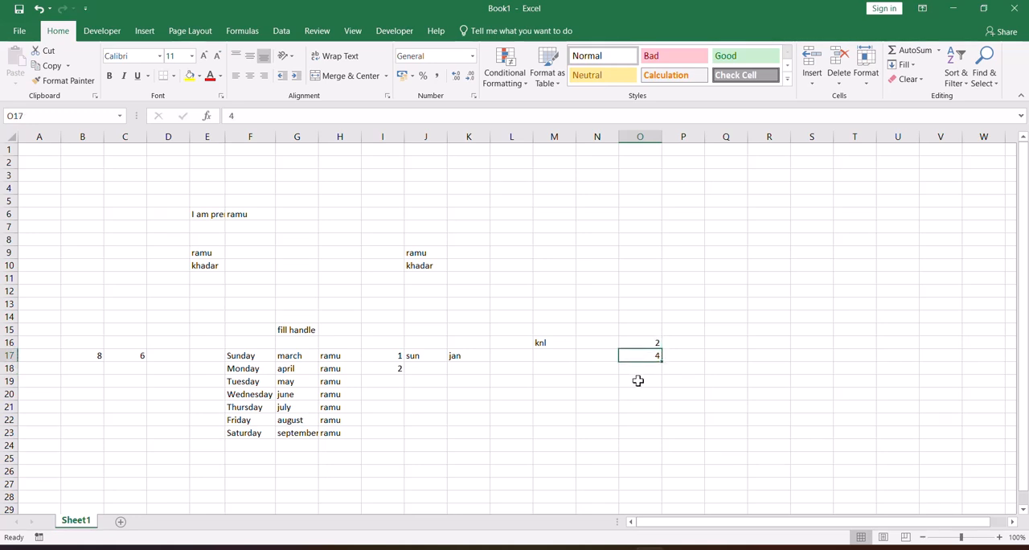
{"action": "left_click", "coordinate": [636, 380]}
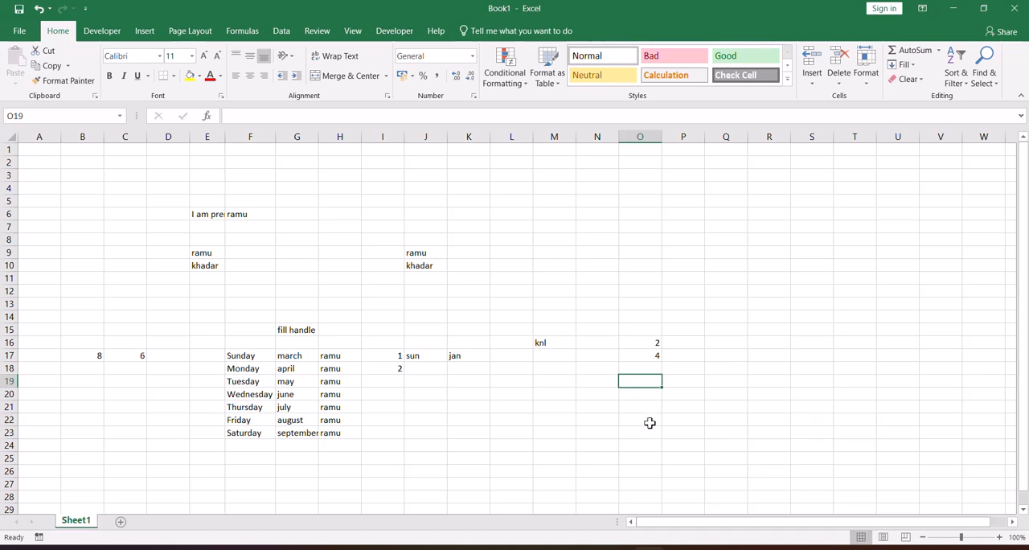
{"action": "left_click", "coordinate": [645, 343]}
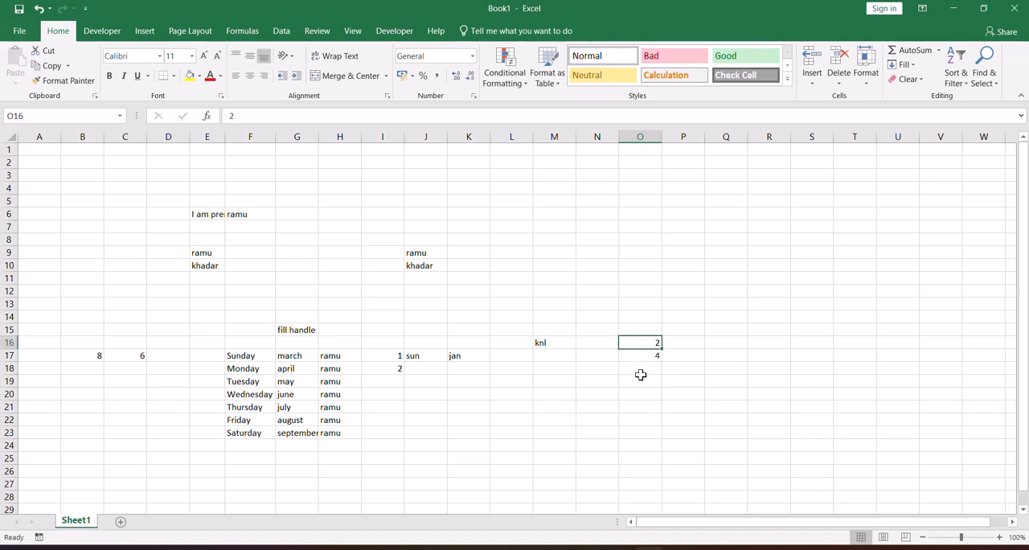
Extend the number series in I17:I18 down to 15 in cell I31.
{"action": "left_click_drag", "start_coordinate": [386, 355], "coordinate": [385, 369]}
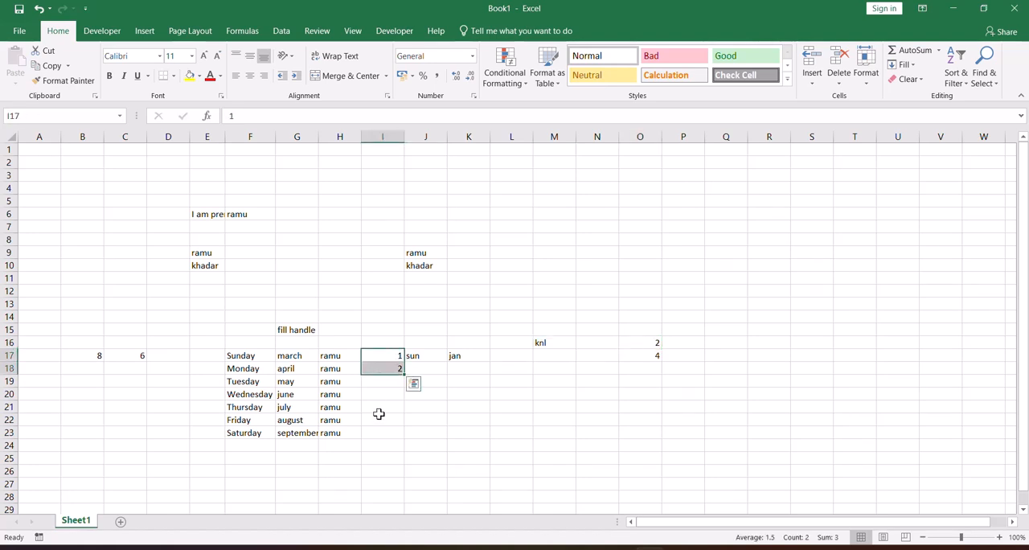
{"action": "left_click_drag", "start_coordinate": [405, 376], "coordinate": [406, 490]}
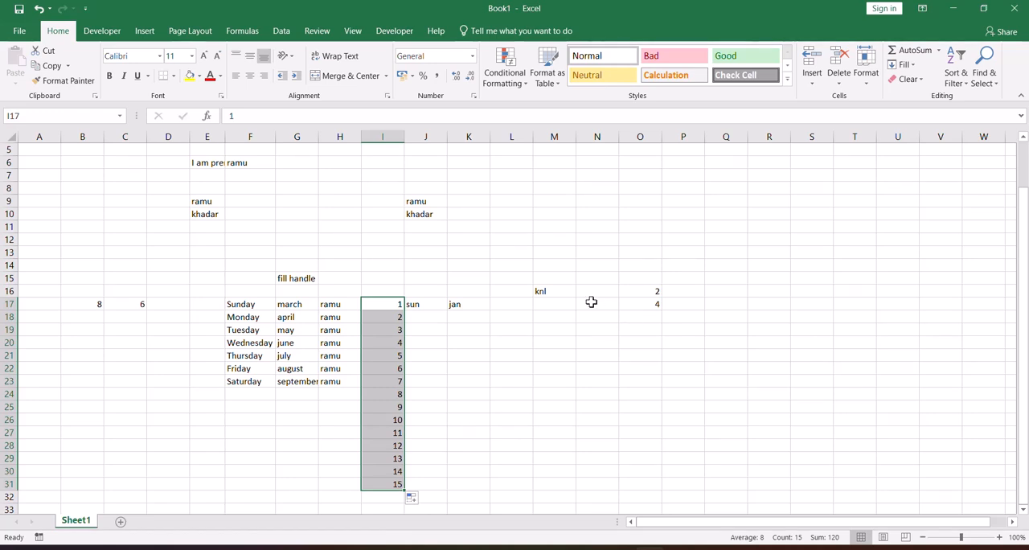
Extend the number series in O16:O17 down to 24 in cell O27, and fill the 6 in C17 down to C29.
{"action": "left_click_drag", "start_coordinate": [640, 291], "coordinate": [661, 439]}
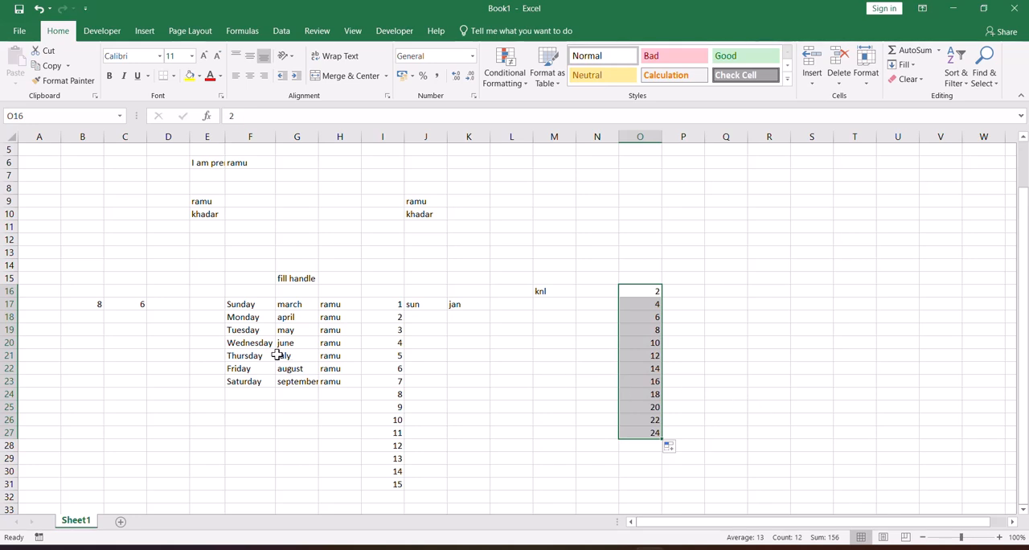
{"action": "left_click", "coordinate": [127, 309]}
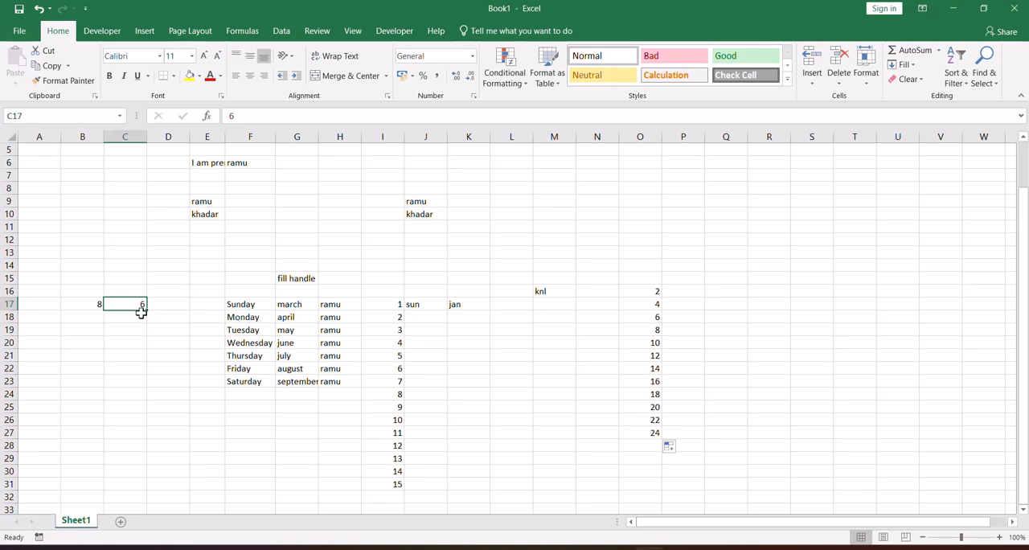
{"action": "left_click", "coordinate": [131, 317]}
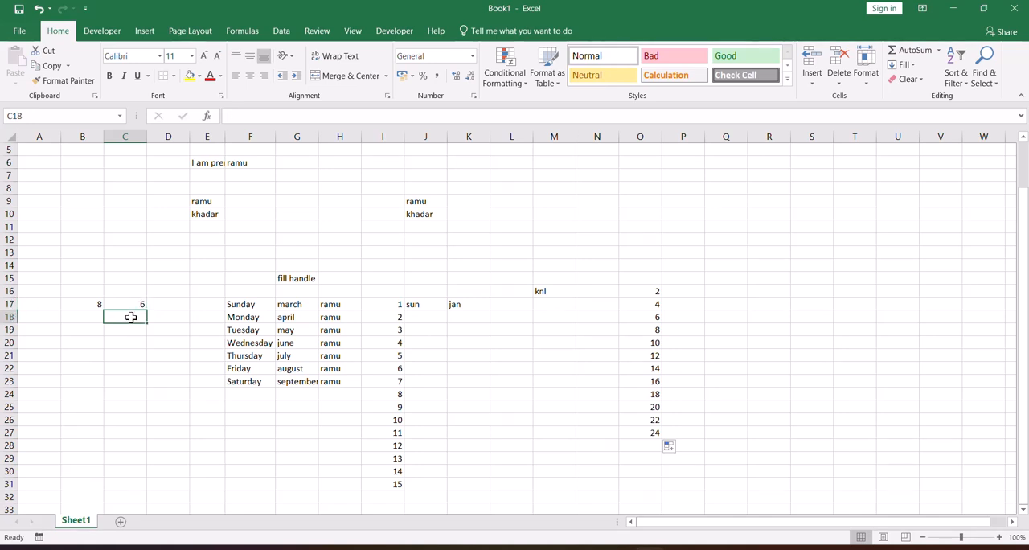
{"action": "left_click", "coordinate": [135, 304]}
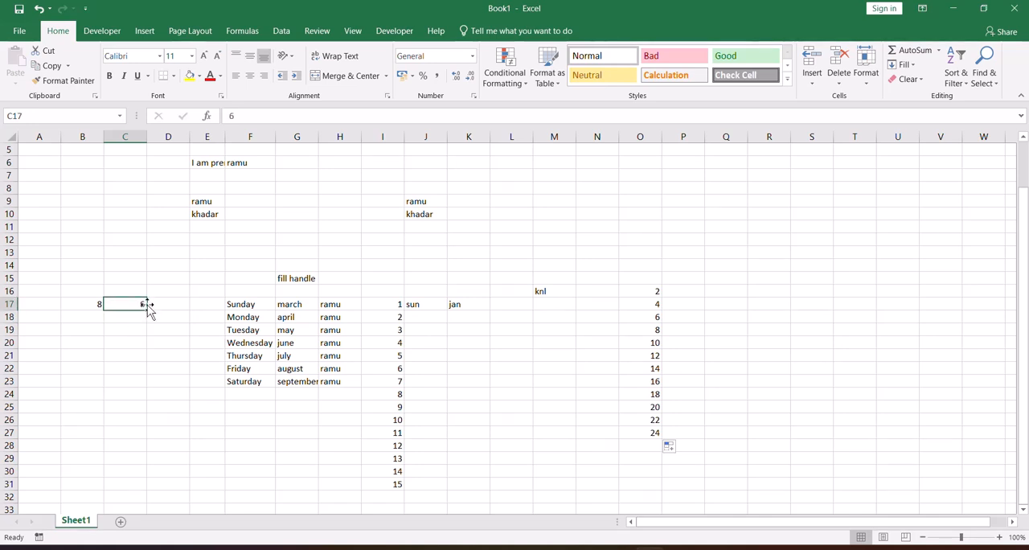
{"action": "left_click_drag", "start_coordinate": [147, 308], "coordinate": [152, 454]}
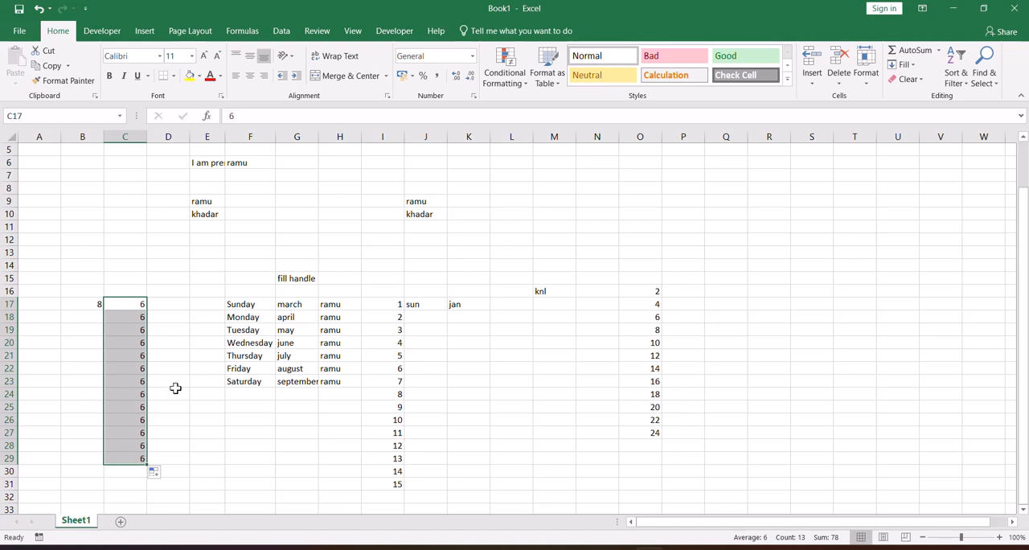
Fill the number 8 from cell B17 down to B28.
{"action": "left_click", "coordinate": [76, 301]}
{"action": "left_click_drag", "start_coordinate": [103, 310], "coordinate": [98, 448]}
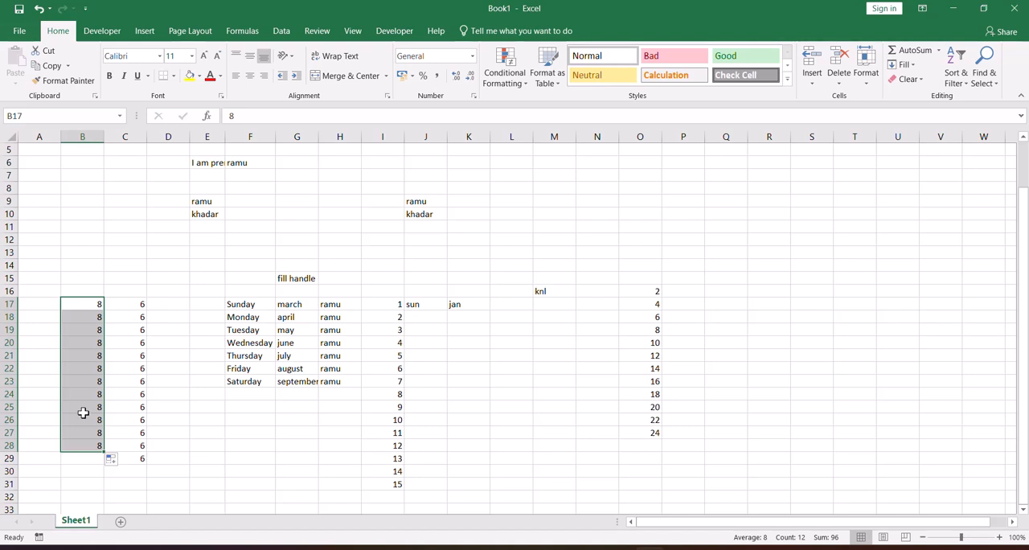
{"action": "left_click", "coordinate": [88, 320]}
Enter 8 in Q16 and 7 in Q17, and extend the descending series down to -3 in cell Q27.
{"action": "left_click", "coordinate": [732, 290]}
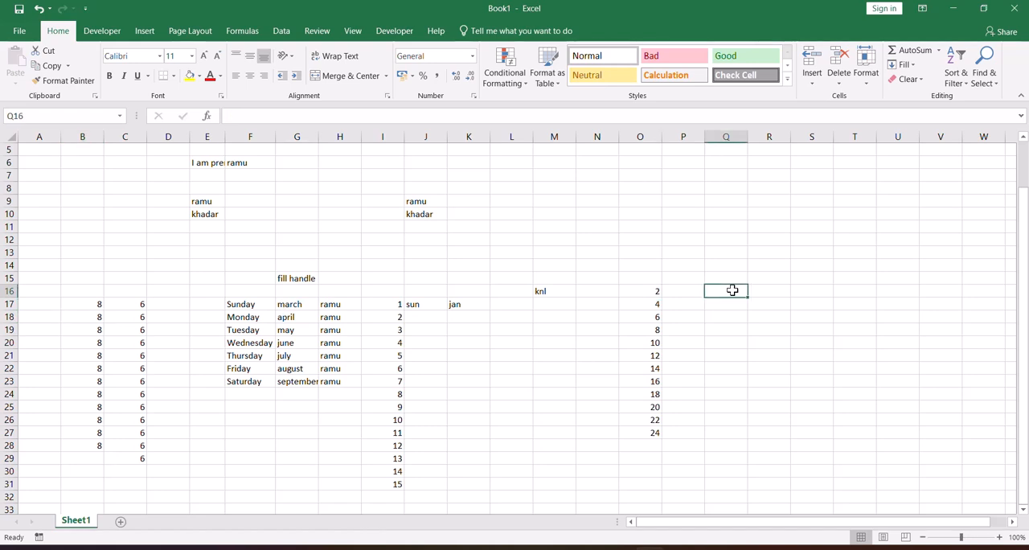
{"action": "type", "text": "8"}
{"action": "key", "text": "Return"}
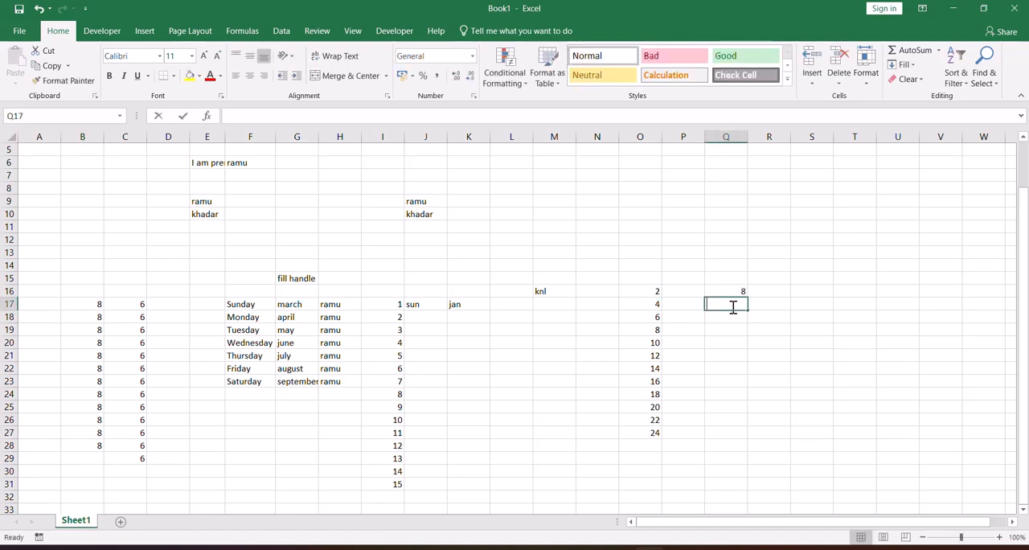
{"action": "type", "text": "7"}
{"action": "key", "text": "Return"}
{"action": "left_click_drag", "start_coordinate": [732, 292], "coordinate": [730, 304]}
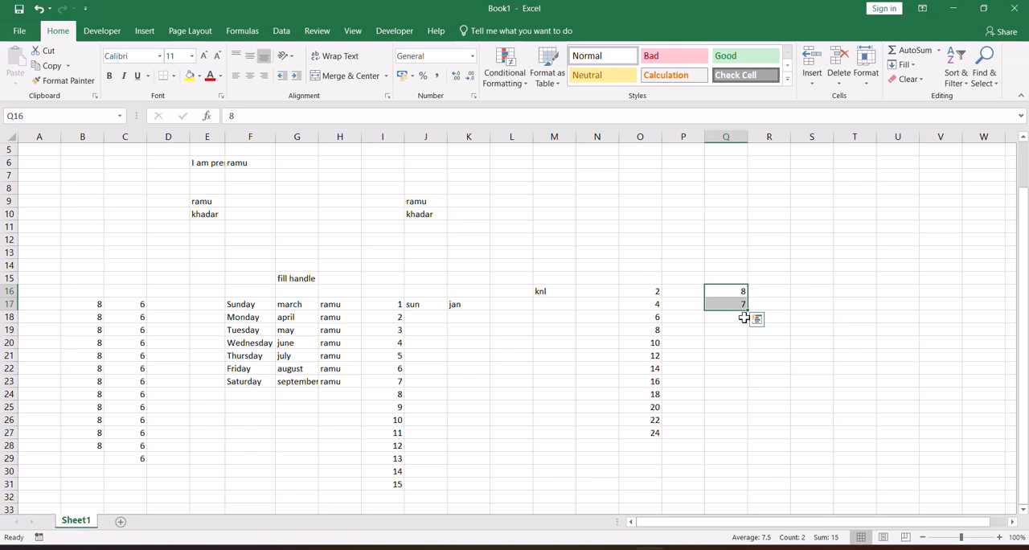
{"action": "left_click_drag", "start_coordinate": [749, 313], "coordinate": [748, 439]}
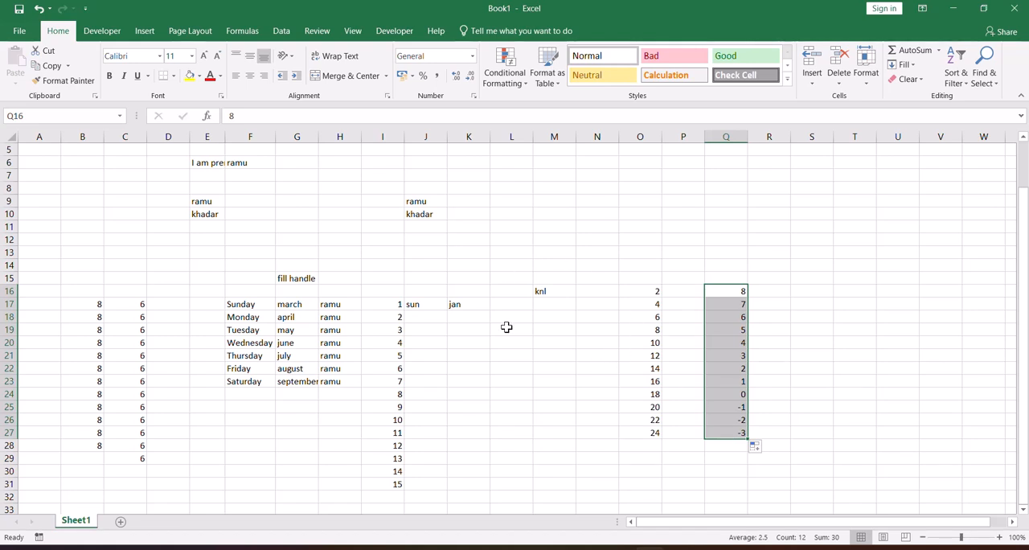
{"action": "left_click", "coordinate": [485, 268]}
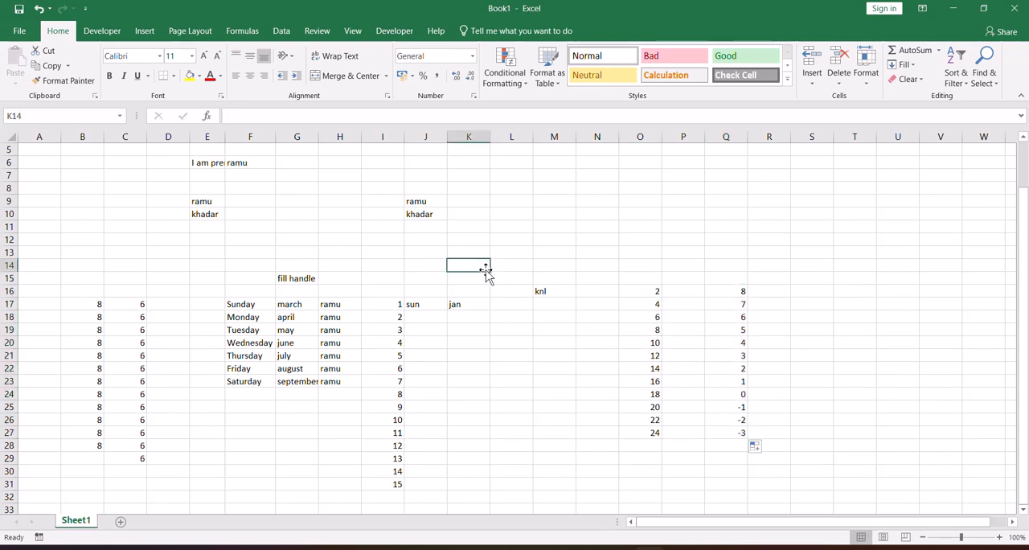
{"action": "left_click", "coordinate": [510, 317]}
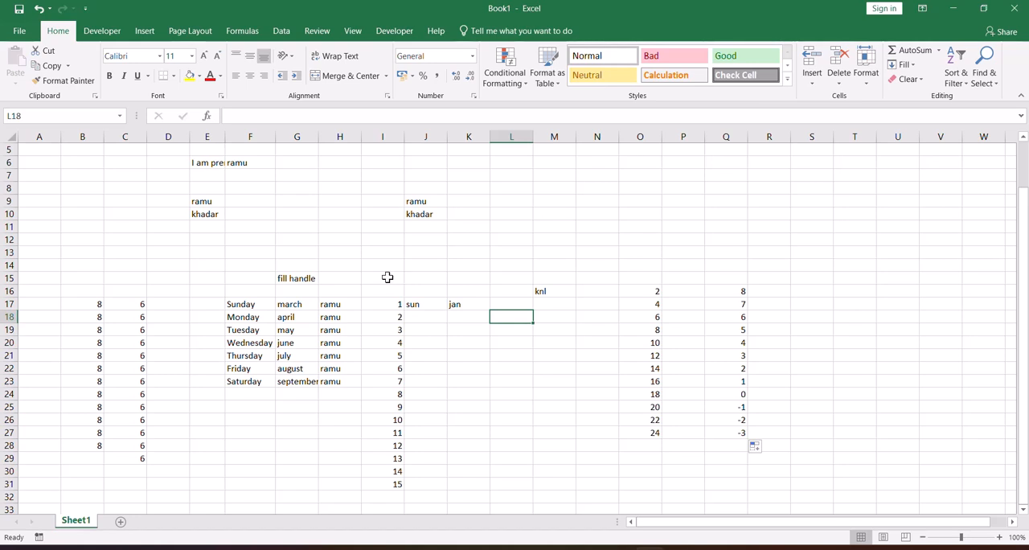
{"action": "left_click", "coordinate": [367, 239]}
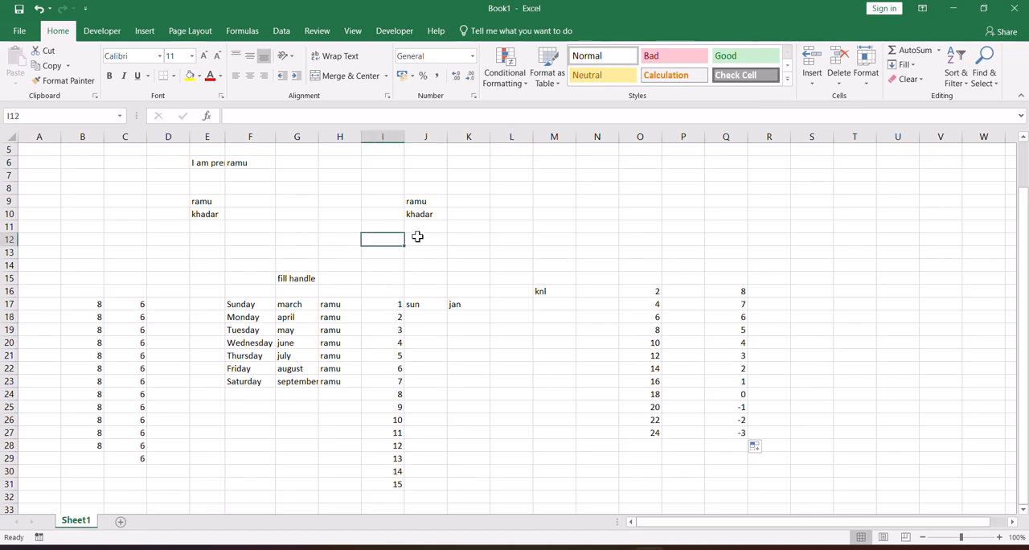
{"action": "left_click", "coordinate": [249, 303]}
{"action": "left_click", "coordinate": [283, 304]}
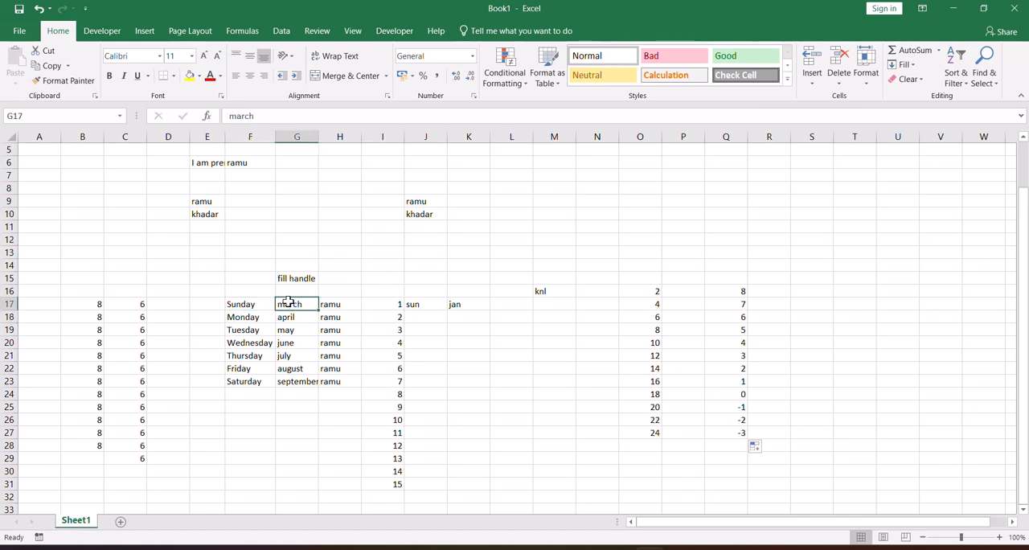
Enter the number 5 in cell F39 and the number 6 in cell G39, in the empty area below the filled data.
{"action": "scroll", "coordinate": [288, 301], "scroll_direction": "down", "scroll_amount": 6}
{"action": "scroll", "coordinate": [287, 301], "scroll_direction": "down", "scroll_amount": 1}
{"action": "left_click", "coordinate": [239, 351]}
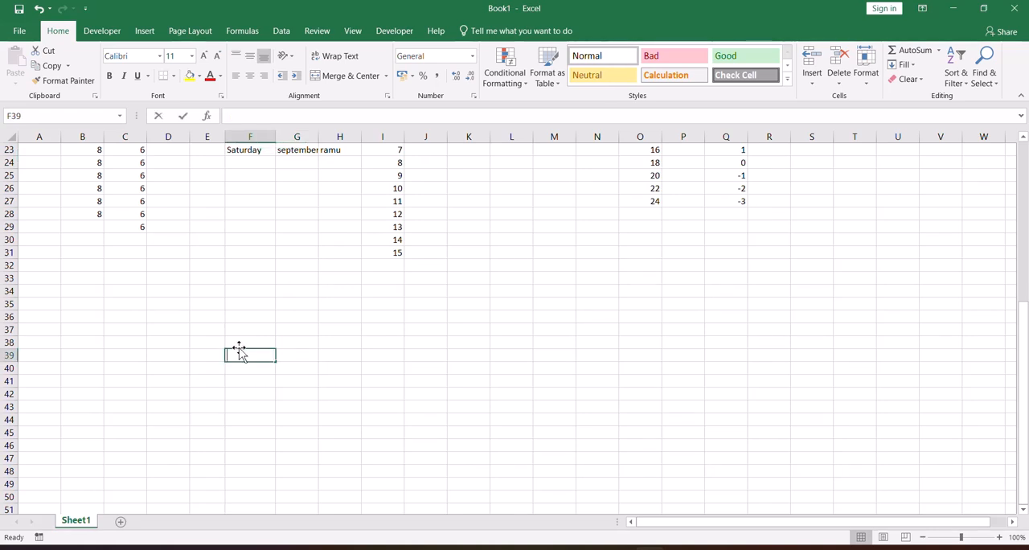
{"action": "type", "text": "5"}
{"action": "key", "text": "Tab"}
{"action": "type", "text": "6"}
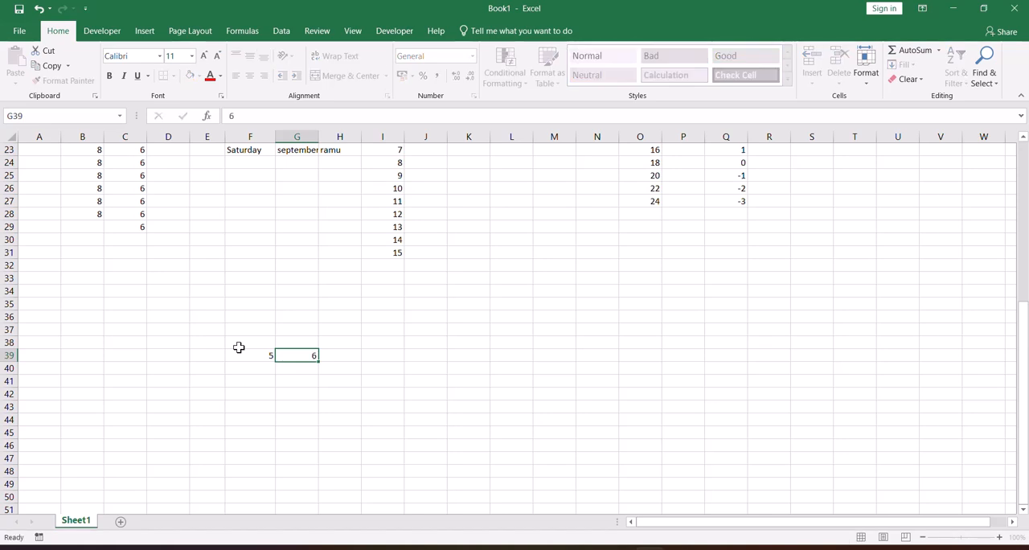
{"action": "key", "text": "Tab"}
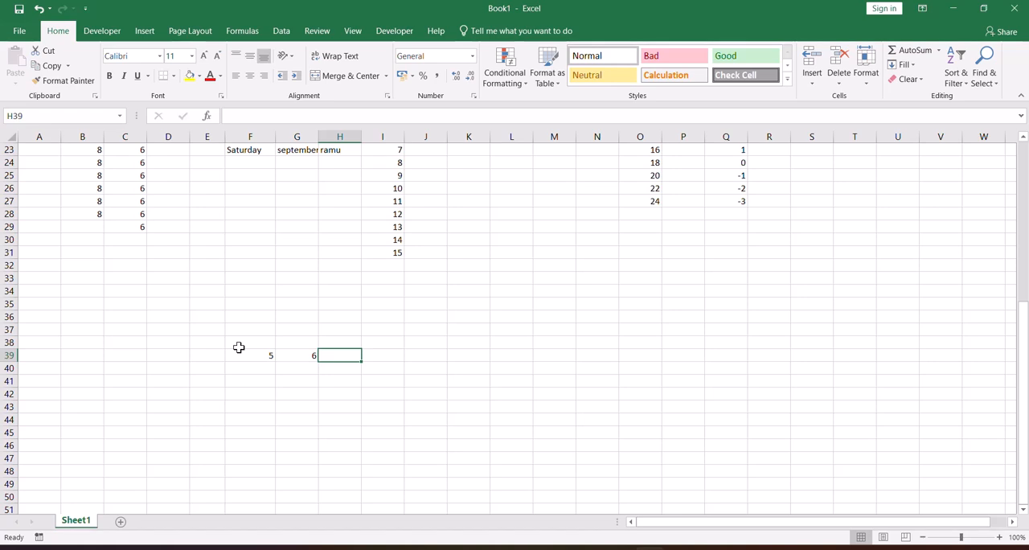
Enter 5+6 without an equals sign in cell H39.
{"action": "type", "text": "5+6"}
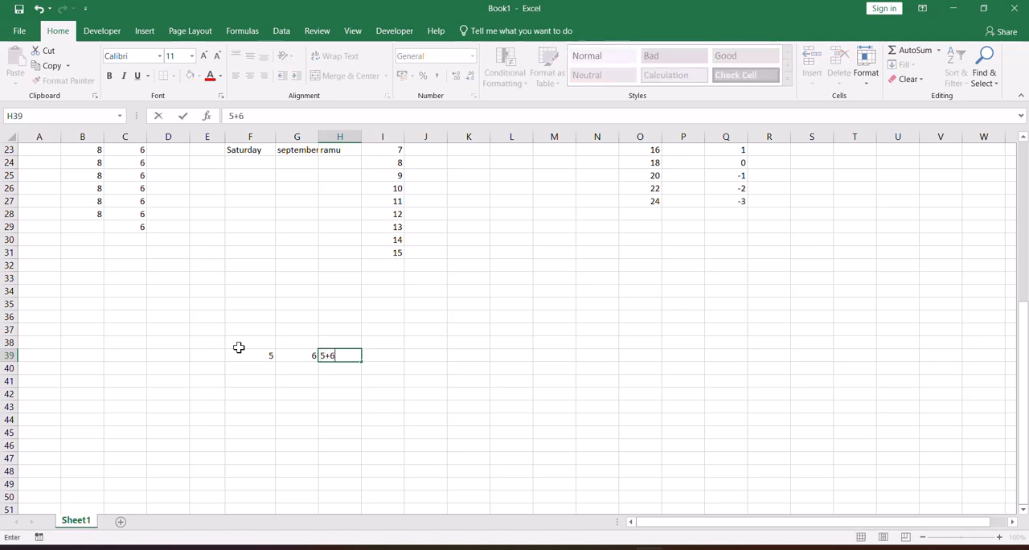
{"action": "key", "text": "Return"}
{"action": "type", "text": "."}
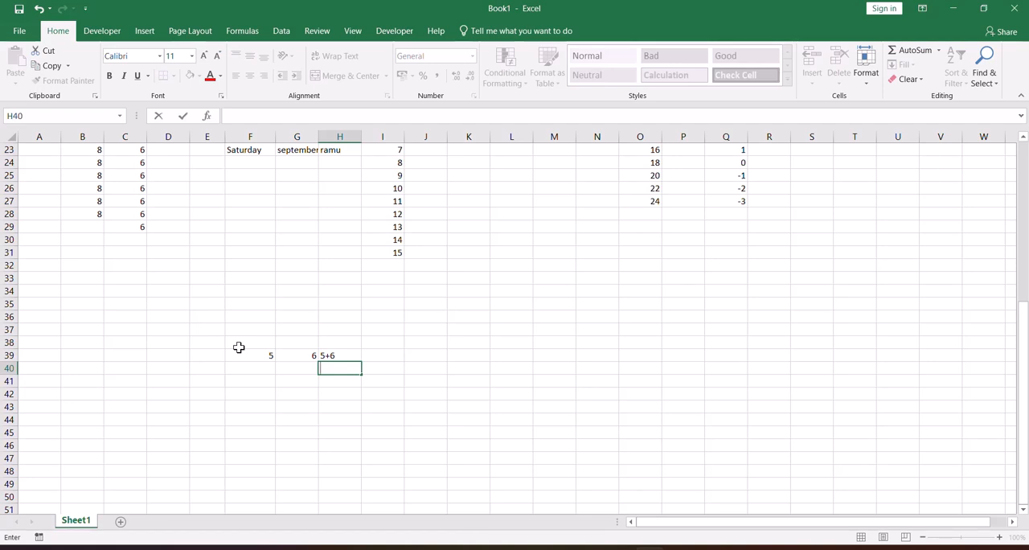
Open the Windows Calculator, calculate 5+6, and close it to return to the worksheet.
{"action": "key", "text": "super"}
{"action": "type", "text": "calculator"}
{"action": "key", "text": "Return"}
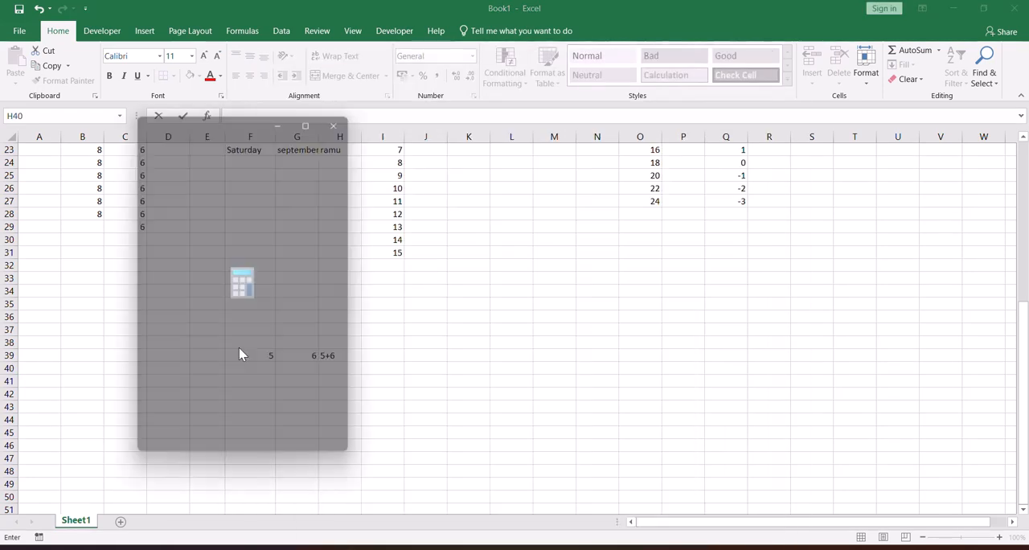
{"action": "type", "text": "5+6"}
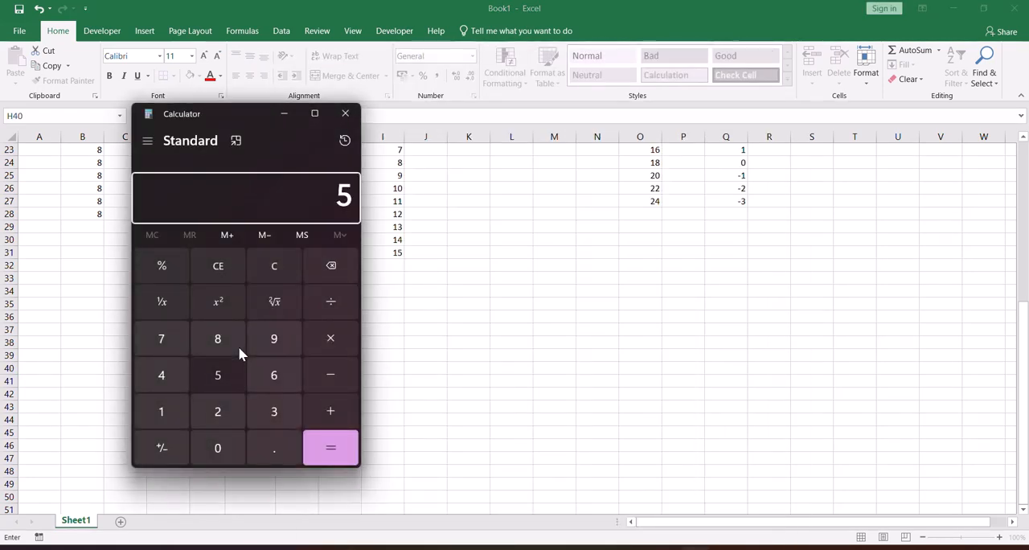
{"action": "key", "text": "Return"}
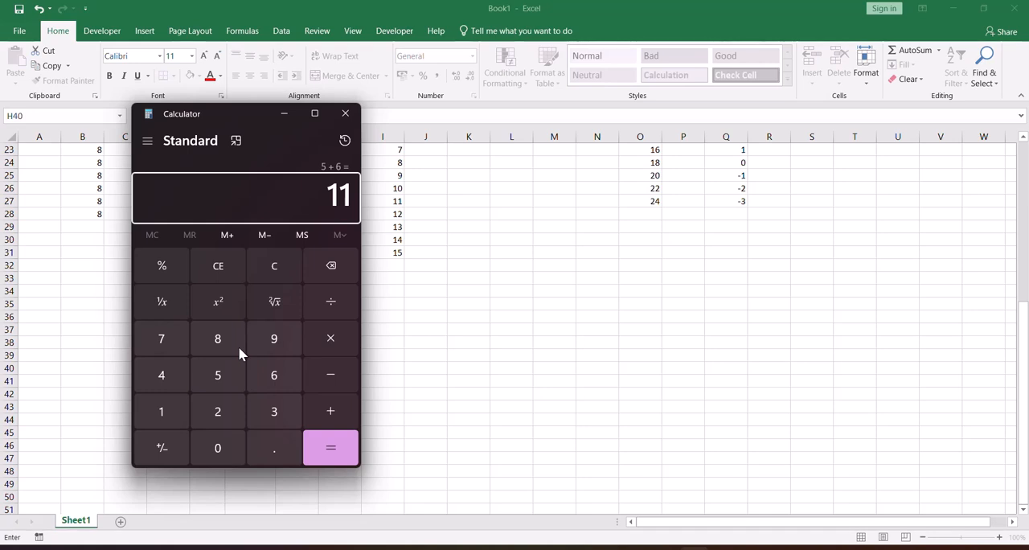
{"action": "left_click", "coordinate": [345, 113]}
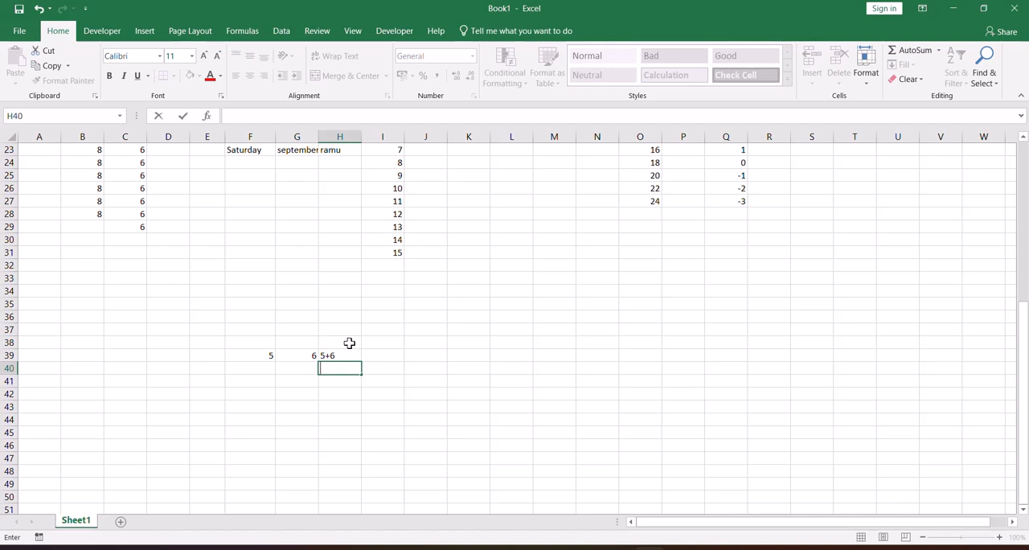
Enter 9+9 without an equals sign in cell H40.
{"action": "type", "text": "="}
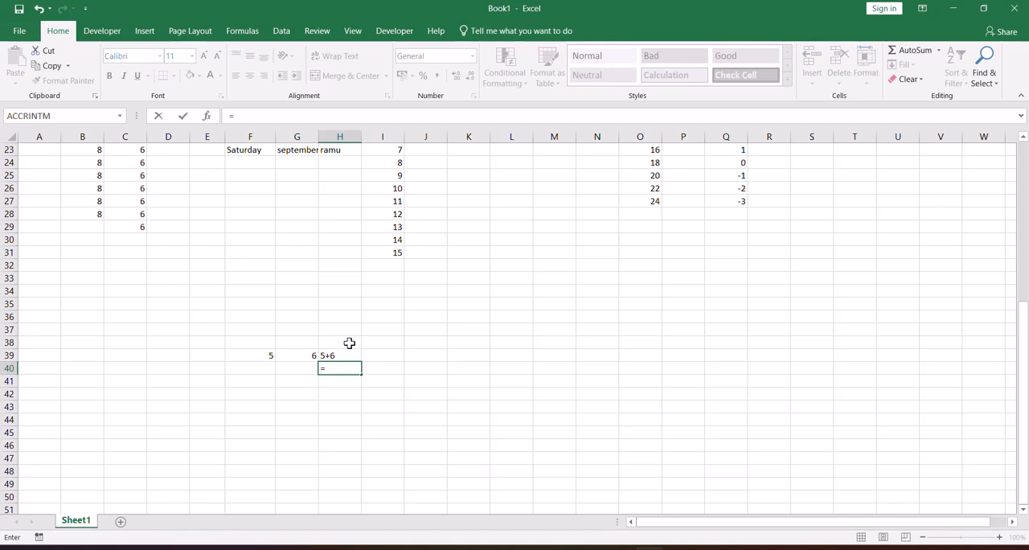
{"action": "key", "text": "BackSpace"}
{"action": "type", "text": "9+9"}
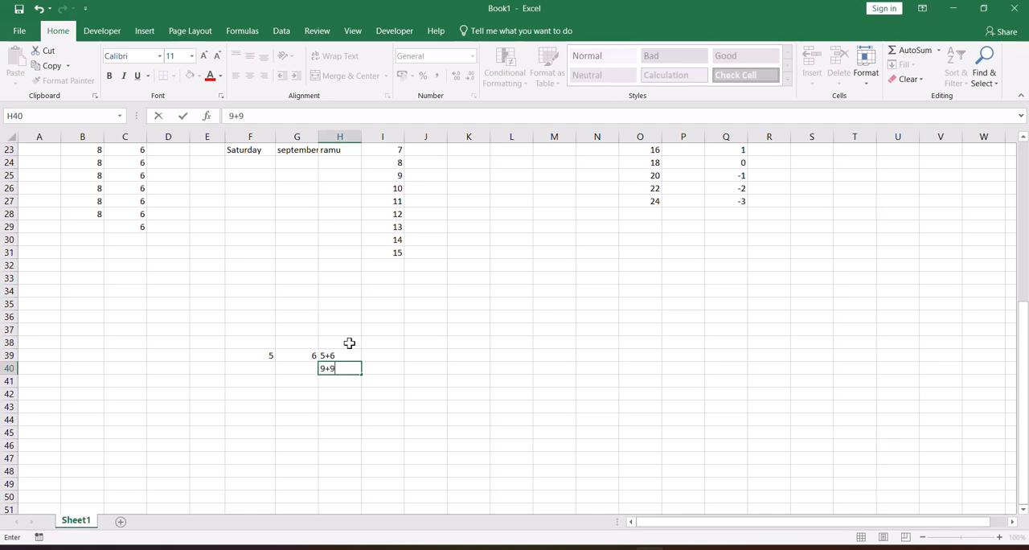
{"action": "key", "text": "Return"}
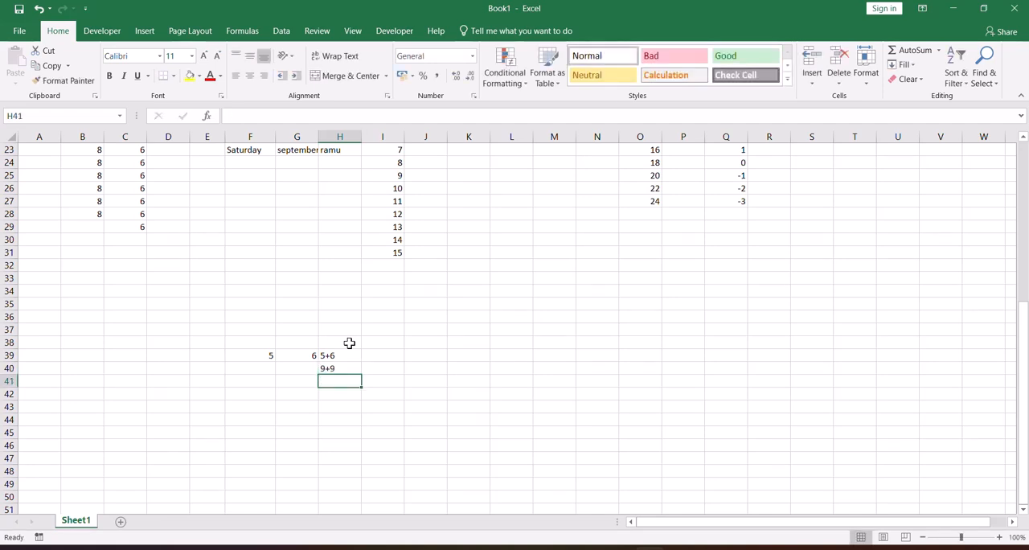
Enter the formula =9+9 in cell H41 and the formula =9+3 in cell H42.
{"action": "type", "text": "=9"}
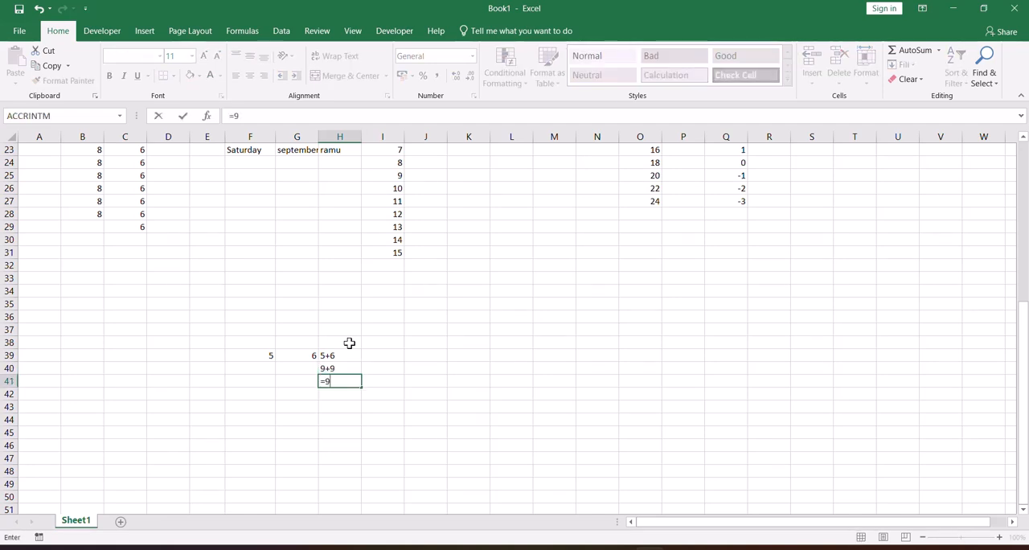
{"action": "type", "text": "+9"}
{"action": "key", "text": "Return"}
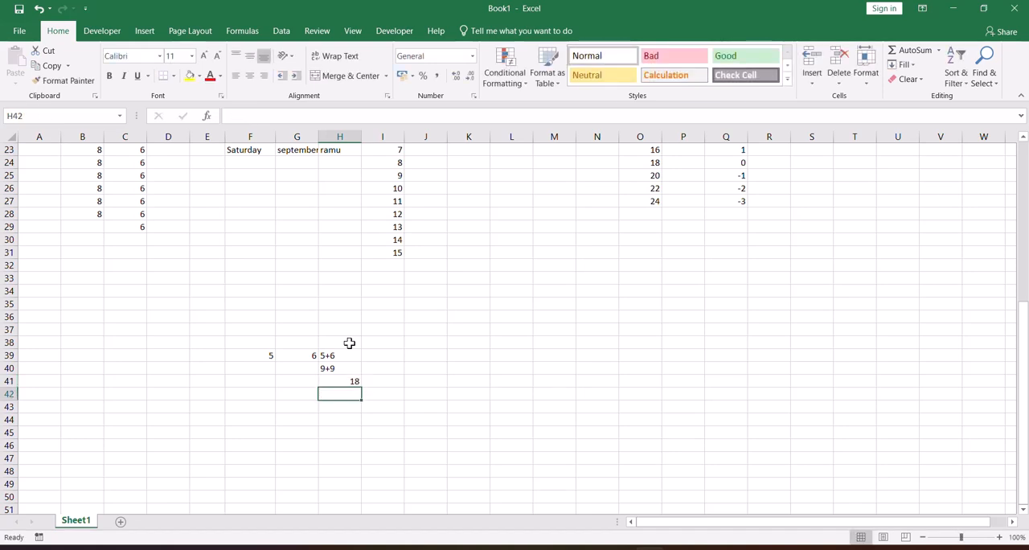
{"action": "type", "text": "=9+"}
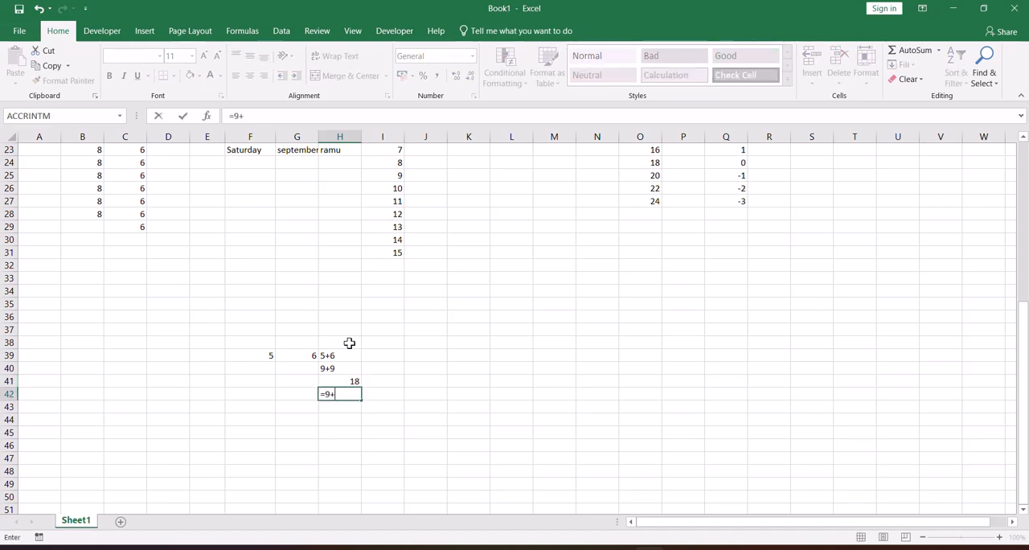
{"action": "type", "text": "3"}
{"action": "key", "text": "Return"}
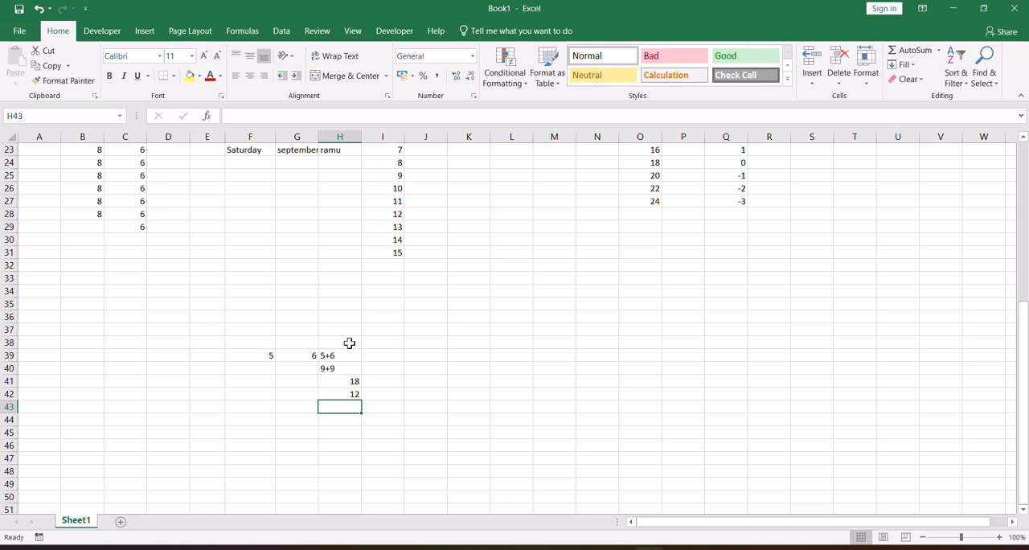
{"action": "left_click", "coordinate": [349, 391]}
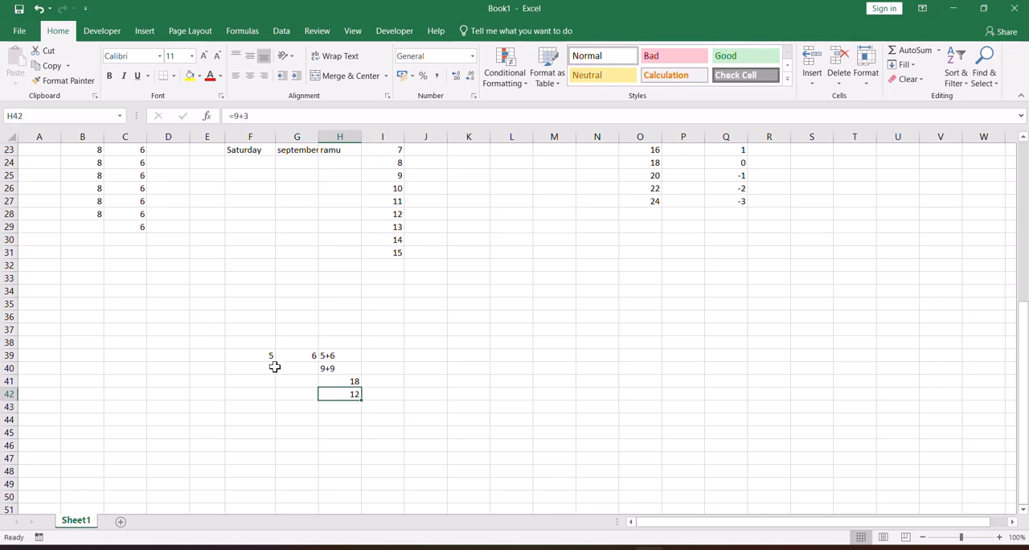
Add the values of cells F39 and G39 in cell I39 with the formula =F39+G39.
{"action": "left_click", "coordinate": [259, 360]}
{"action": "left_click", "coordinate": [299, 357]}
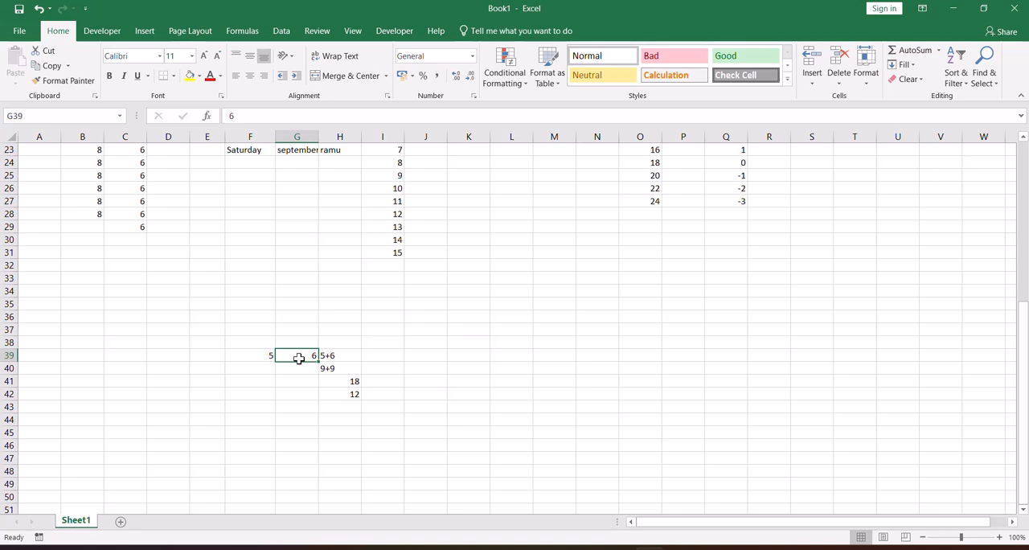
{"action": "left_click", "coordinate": [383, 357]}
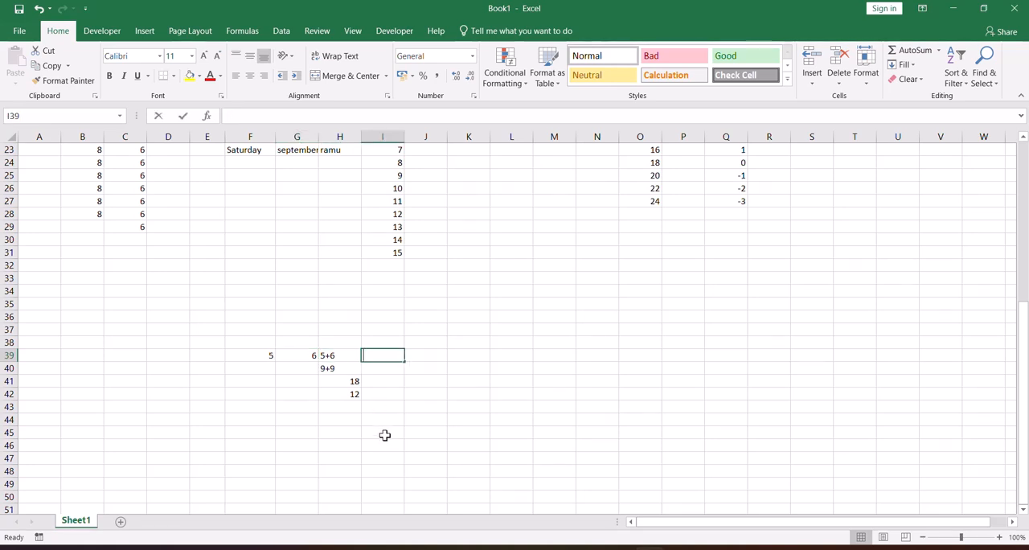
{"action": "type", "text": "="}
{"action": "left_click", "coordinate": [259, 355]}
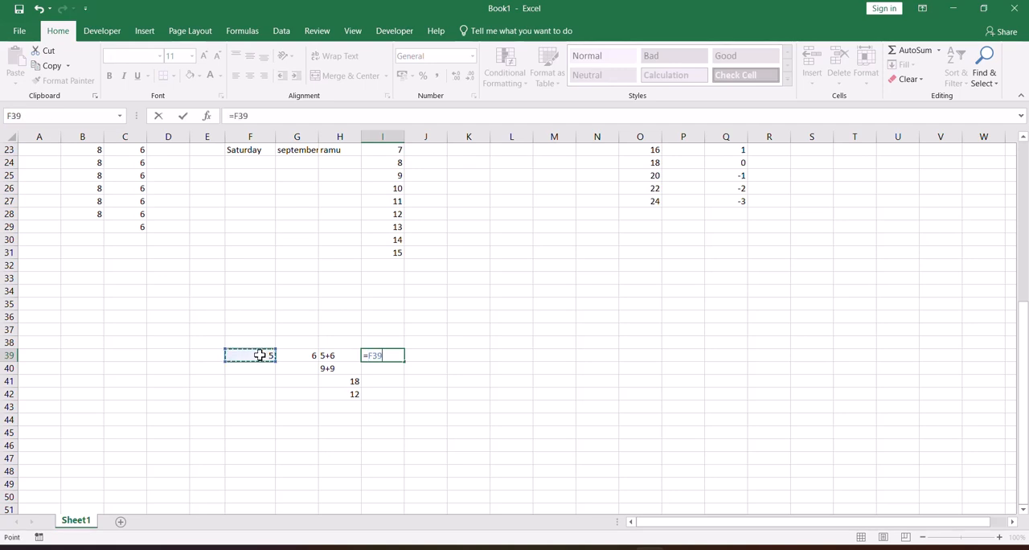
{"action": "type", "text": "+"}
{"action": "left_click", "coordinate": [298, 355]}
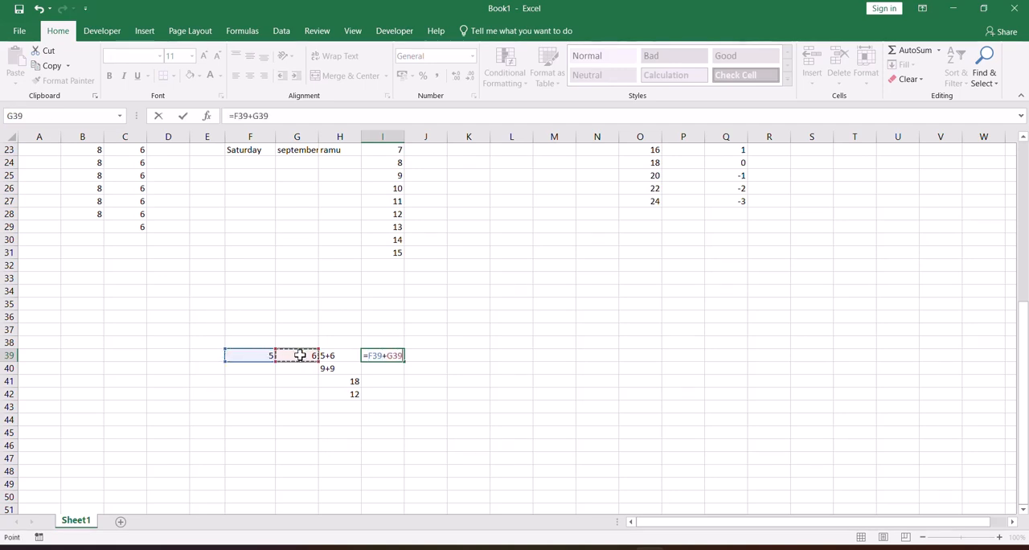
{"action": "key", "text": "Return"}
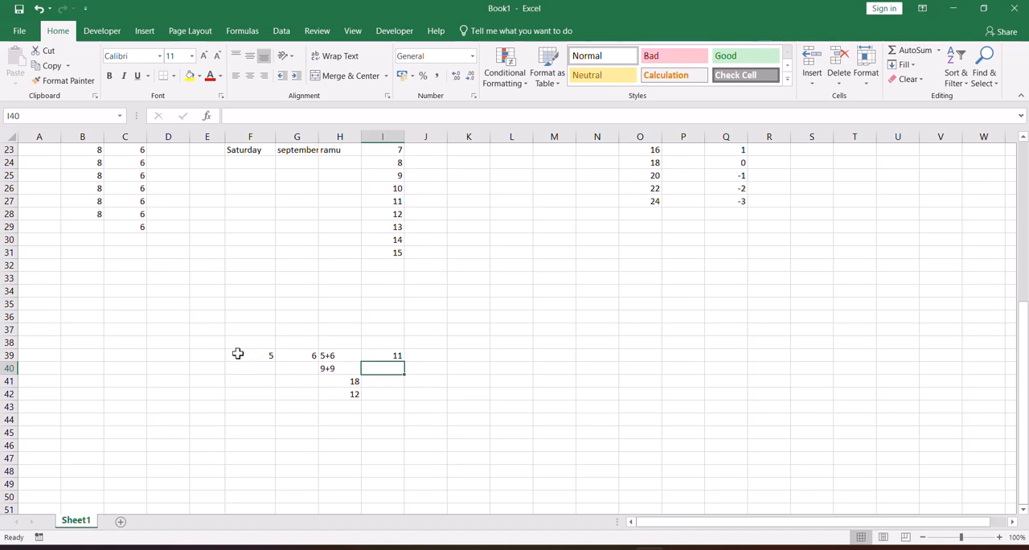
{"action": "left_click_drag", "start_coordinate": [88, 310], "coordinate": [142, 391]}
{"action": "left_click", "coordinate": [82, 392]}
{"action": "left_click", "coordinate": [90, 318]}
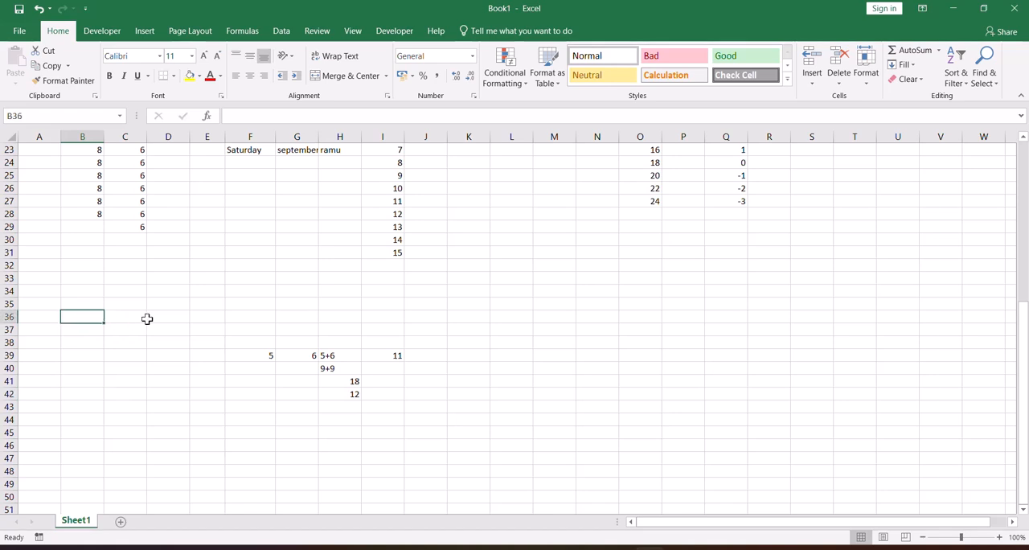
{"action": "left_click", "coordinate": [166, 320]}
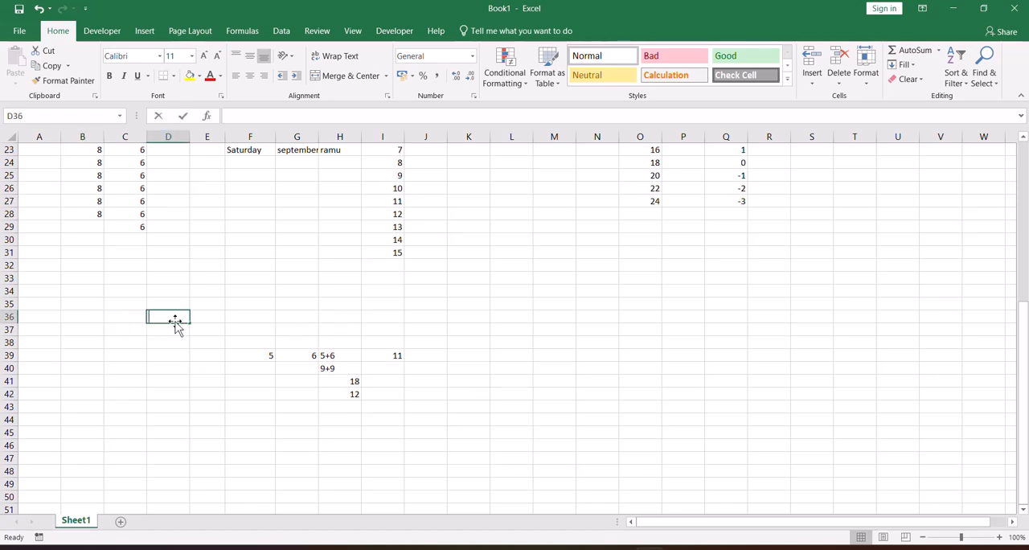
{"action": "type", "text": "=8"}
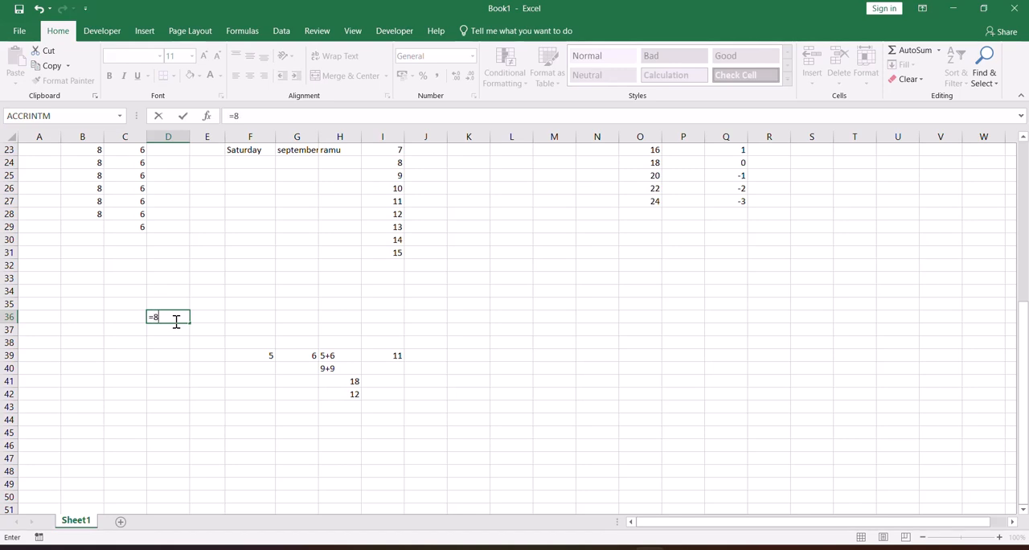
{"action": "type", "text": "6+96+"}
{"action": "key", "text": "BackSpace"}
{"action": "key", "text": "BackSpace"}
{"action": "key", "text": "BackSpace"}
{"action": "key", "text": "BackSpace"}
{"action": "key", "text": "BackSpace"}
{"action": "key", "text": "BackSpace"}
{"action": "key", "text": "BackSpace"}
{"action": "left_click", "coordinate": [129, 334]}
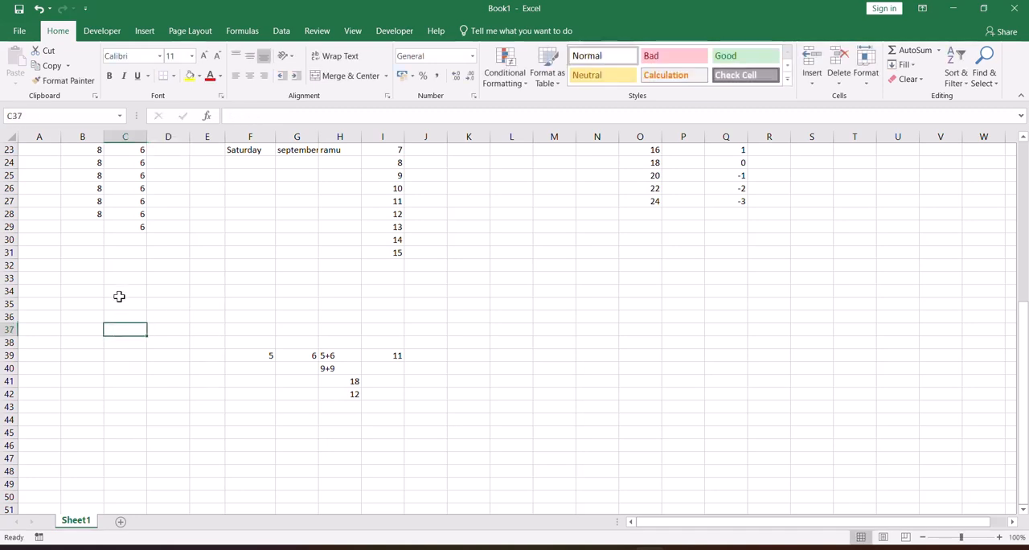
Enter the subject headings tel, hind and math in cells C34, D34 and E34.
{"action": "left_click", "coordinate": [119, 293]}
{"action": "type", "text": "te"}
{"action": "key", "text": "Tab"}
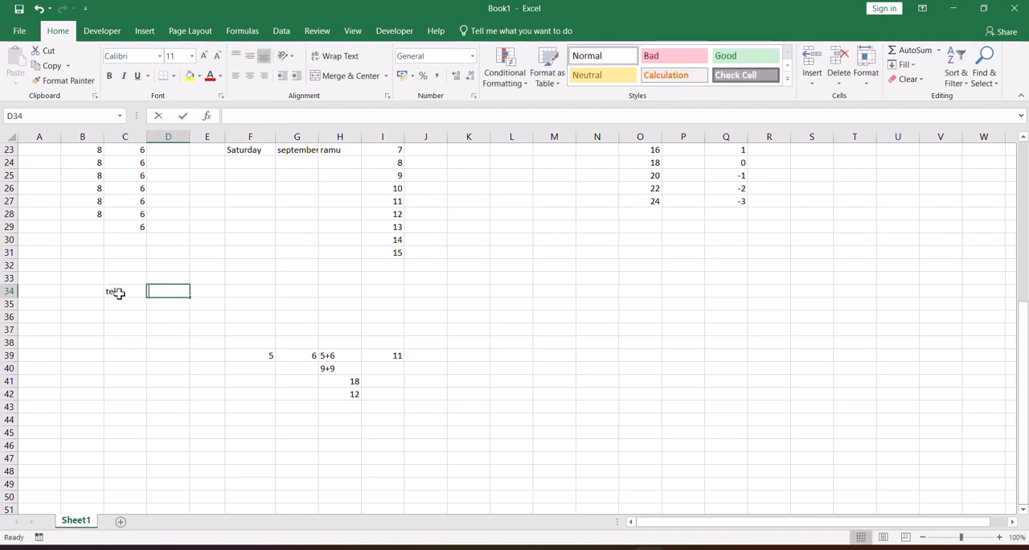
{"action": "type", "text": "hind"}
{"action": "key", "text": "Tab"}
{"action": "type", "text": "ma"}
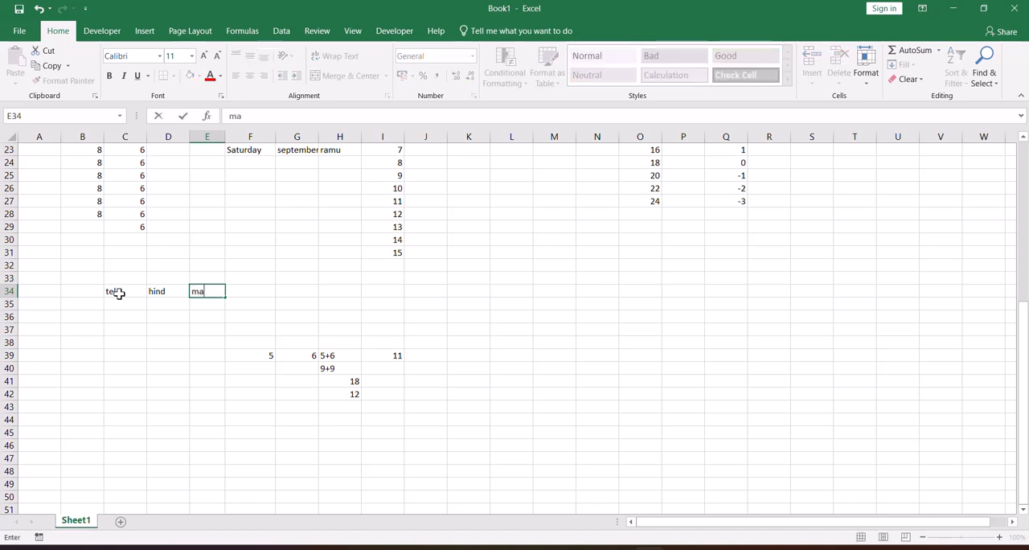
{"action": "type", "text": "th"}
{"action": "key", "text": "Return"}
Enter the student's name in cell B35 and the marks 96, 86 and 76 in cells C35 to E35.
{"action": "key", "text": "Left"}
{"action": "type", "text": "ramu"}
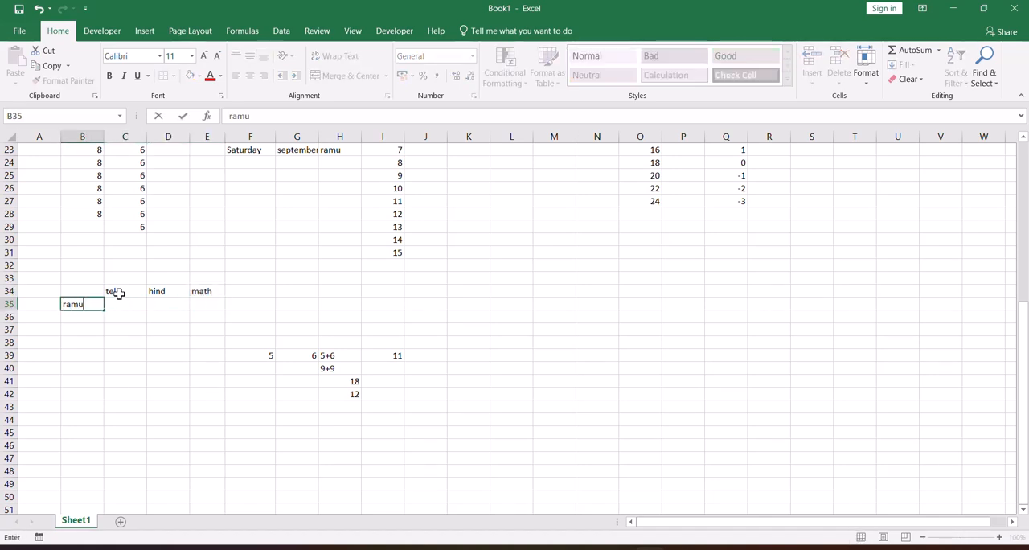
{"action": "key", "text": "Tab"}
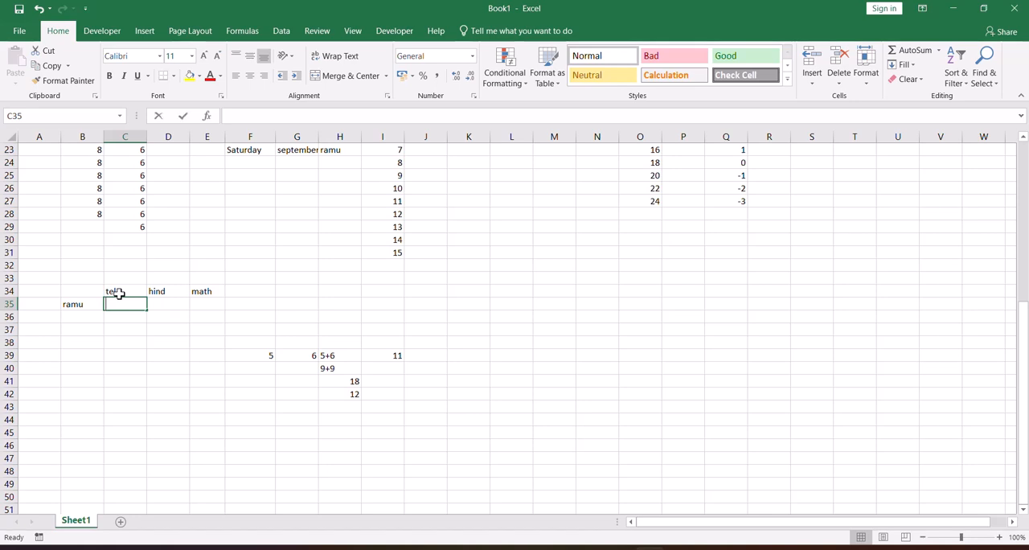
{"action": "type", "text": "96"}
{"action": "key", "text": "Tab"}
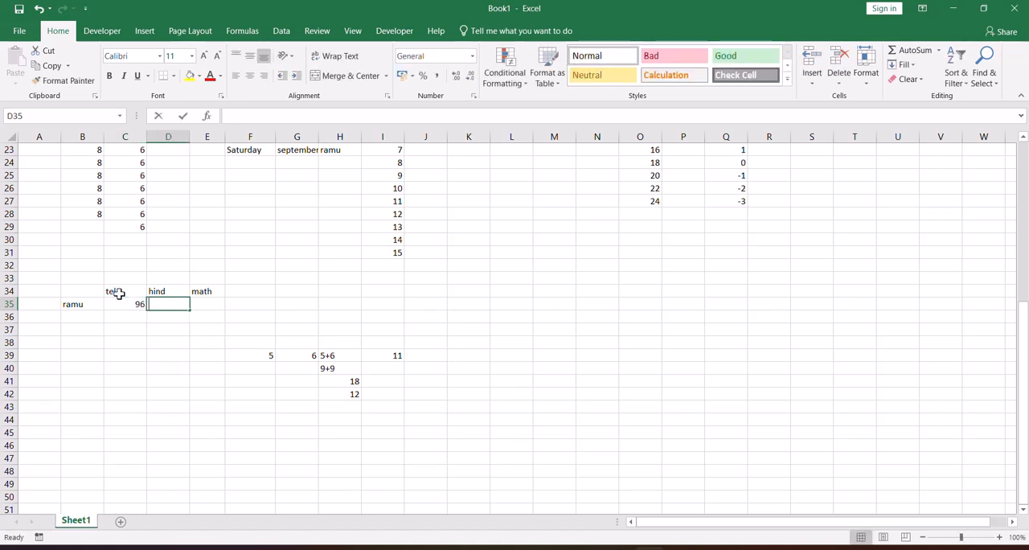
{"action": "type", "text": "86"}
{"action": "key", "text": "Tab"}
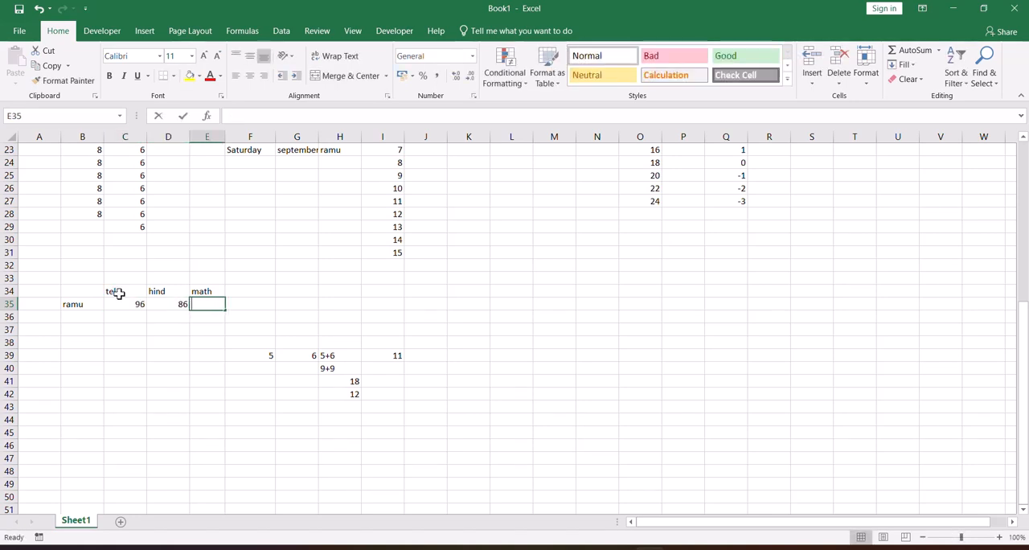
{"action": "type", "text": "76"}
{"action": "key", "text": "Tab"}
Add the heading total in cell F34, beside the math heading.
{"action": "key", "text": "Up"}
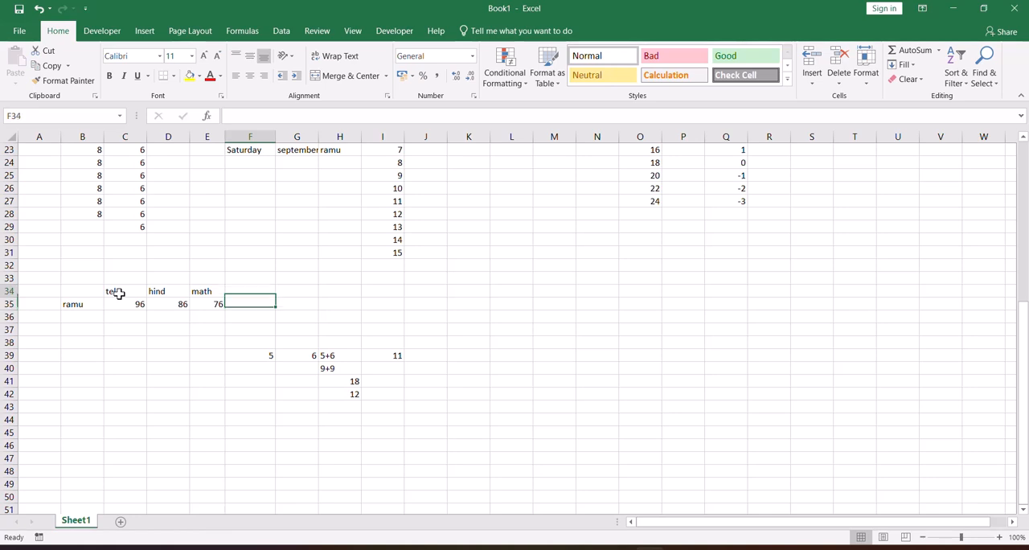
{"action": "type", "text": "total"}
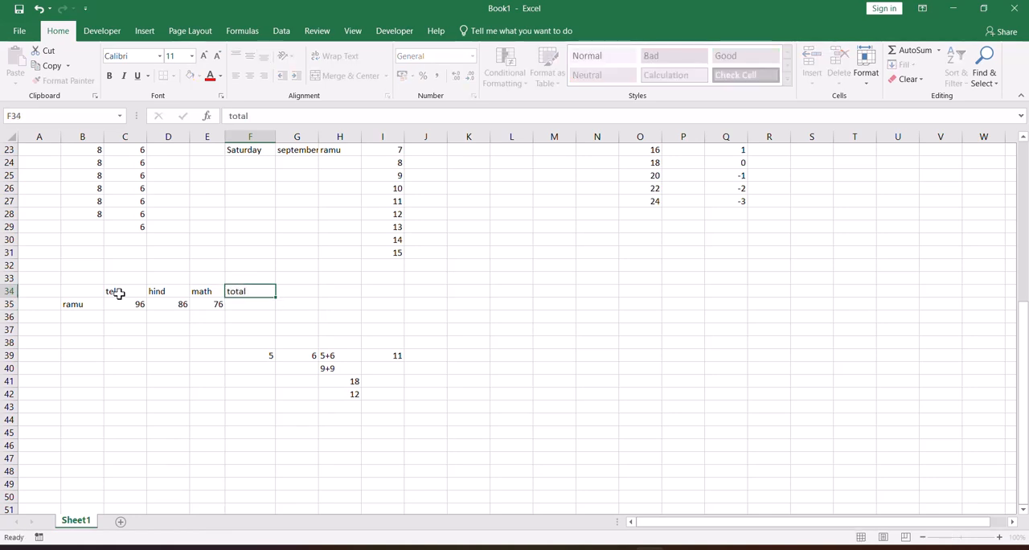
{"action": "key", "text": "Return"}
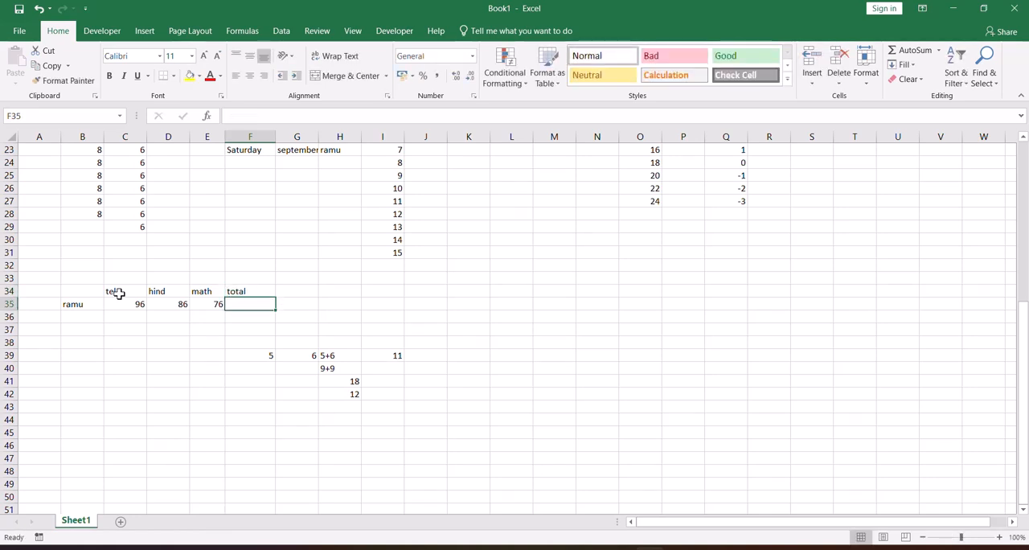
{"action": "type", "text": "="}
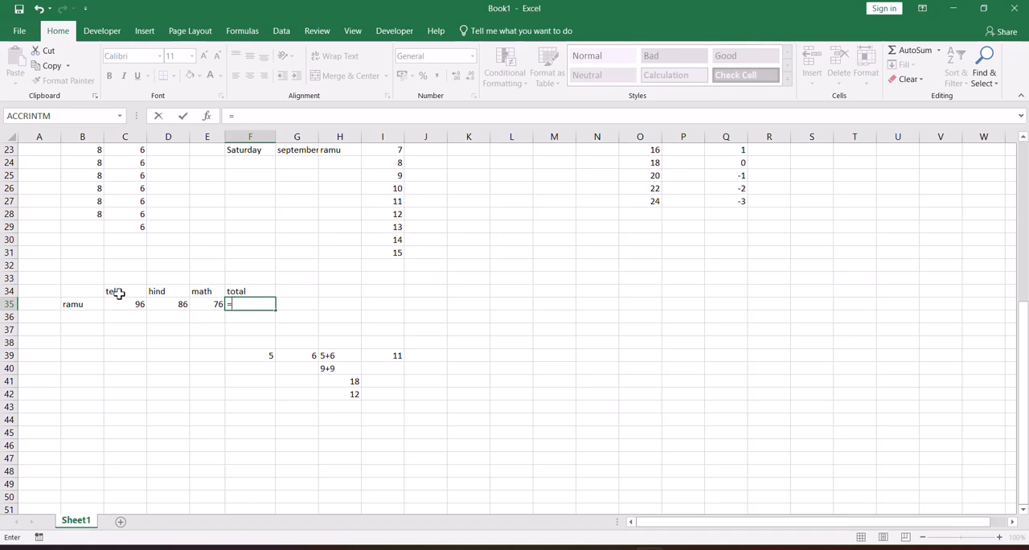
{"action": "key", "text": "Escape"}
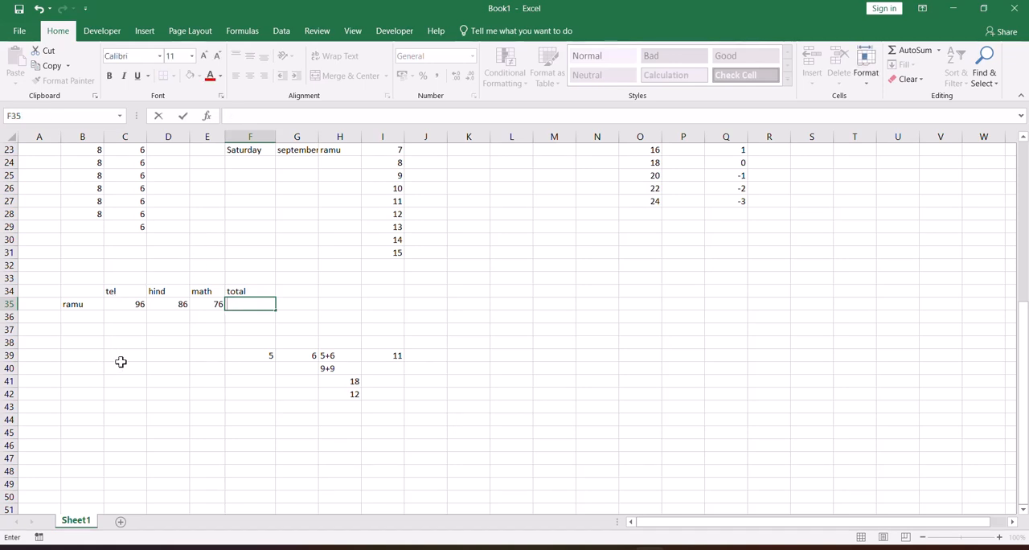
{"action": "left_click", "coordinate": [136, 301]}
{"action": "type", "text": "+"}
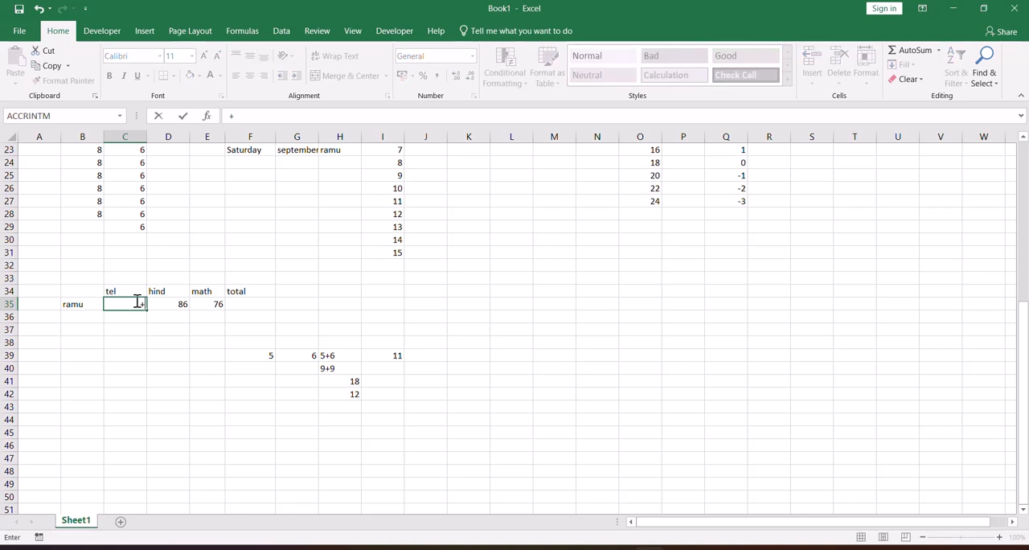
{"action": "key", "text": "Escape"}
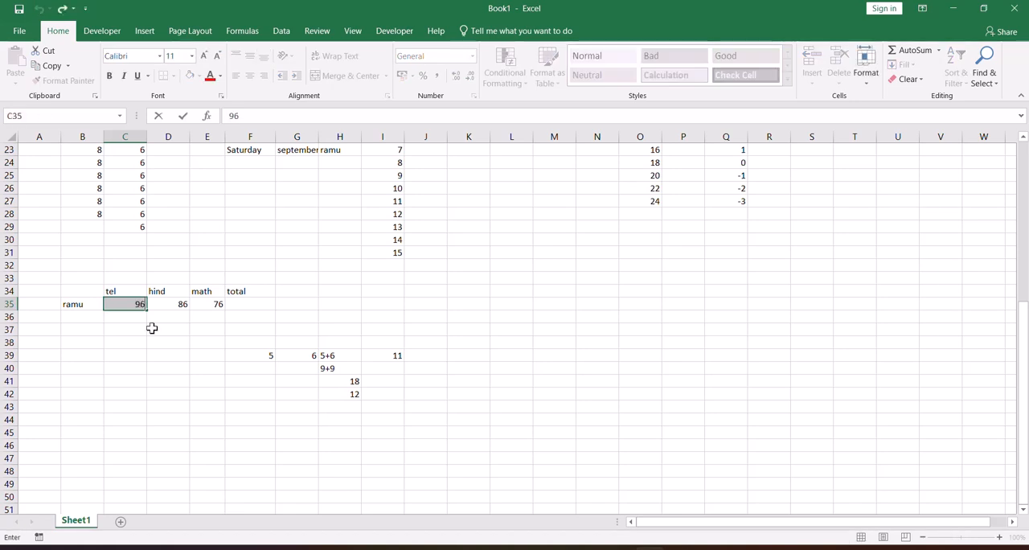
{"action": "left_click", "coordinate": [257, 307]}
{"action": "type", "text": "="}
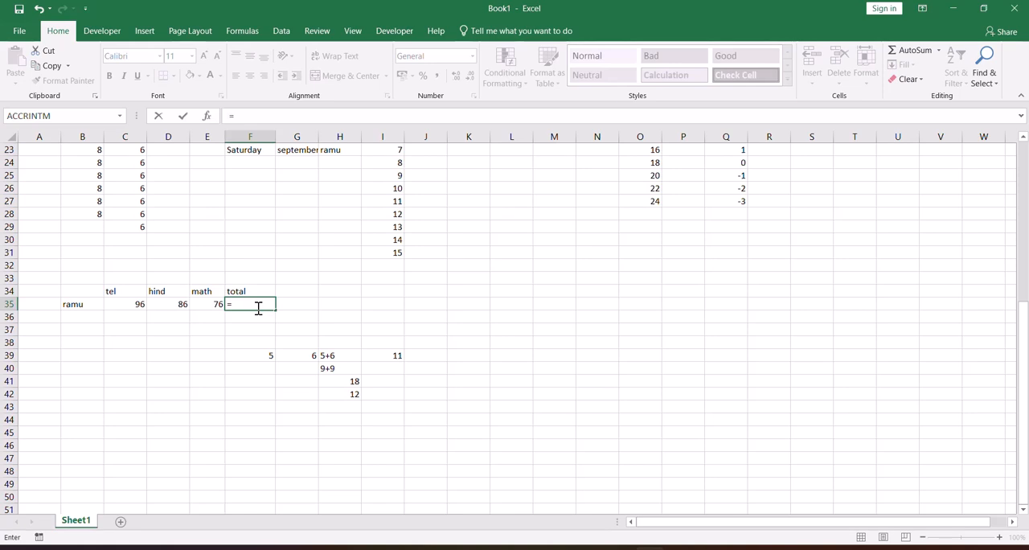
{"action": "key", "text": "Escape"}
{"action": "left_click", "coordinate": [233, 331]}
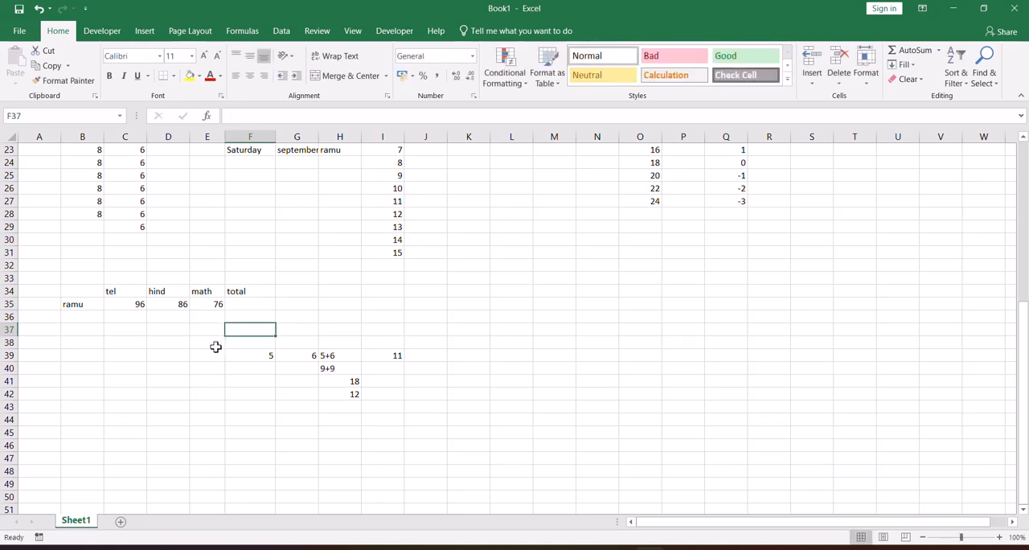
Total the student's three marks in cell F35 with the formula =C35+D35+E35.
{"action": "left_click", "coordinate": [235, 304]}
{"action": "type", "text": "="}
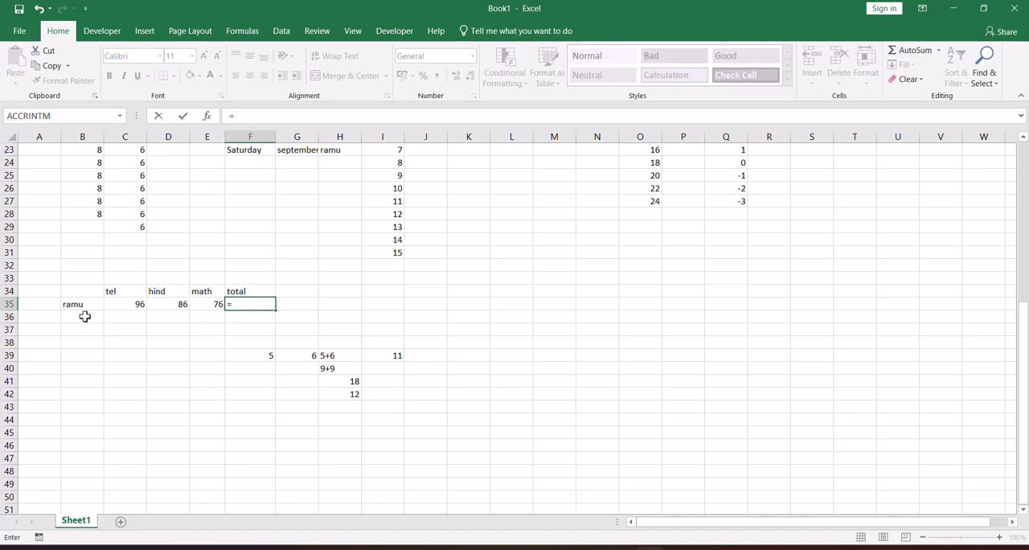
{"action": "left_click", "coordinate": [114, 307]}
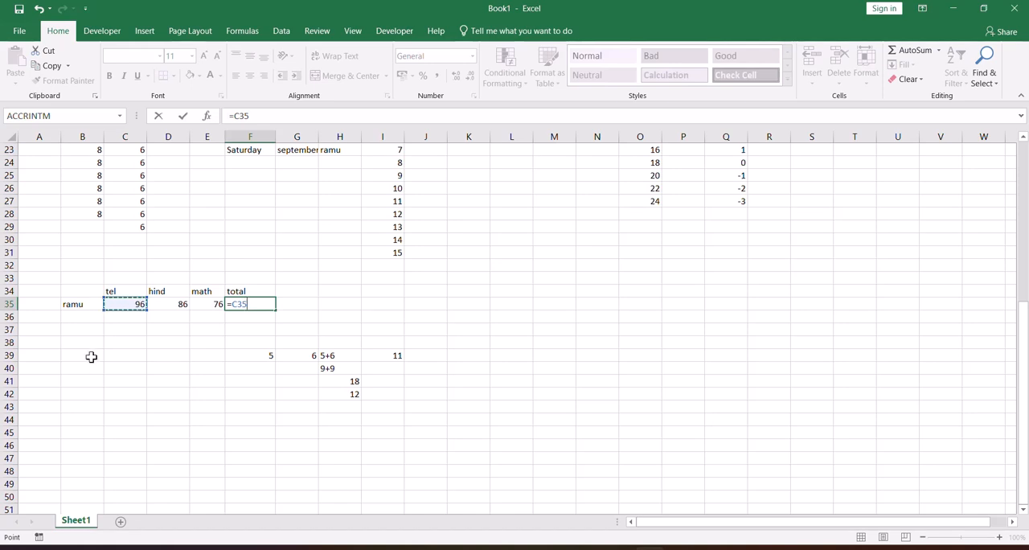
{"action": "type", "text": "+"}
{"action": "left_click", "coordinate": [160, 303]}
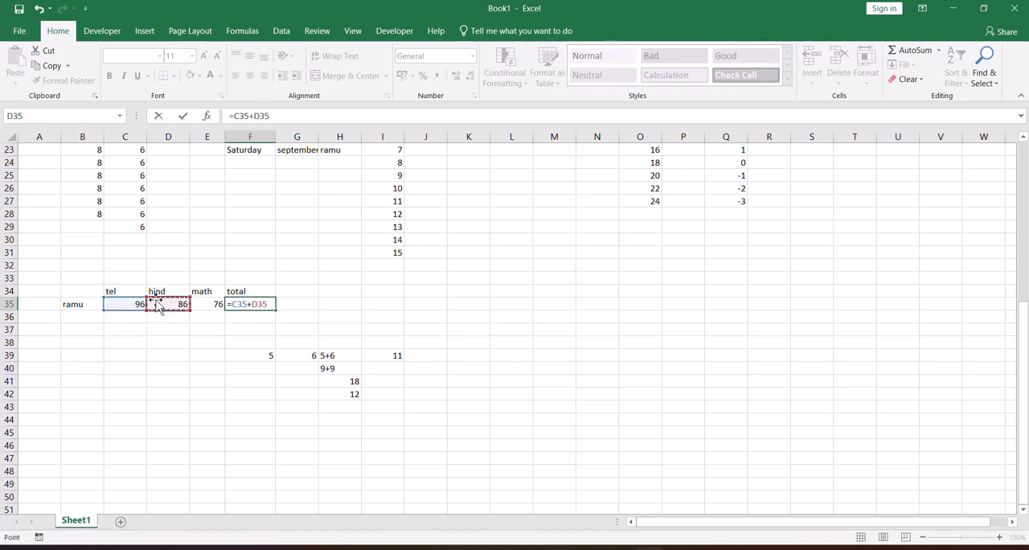
{"action": "type", "text": "+"}
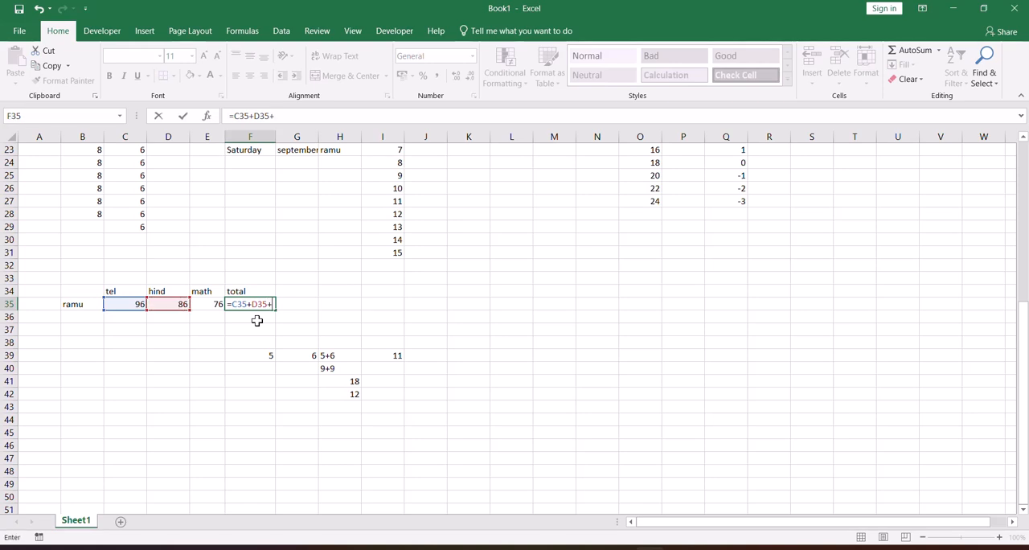
{"action": "left_click", "coordinate": [214, 304]}
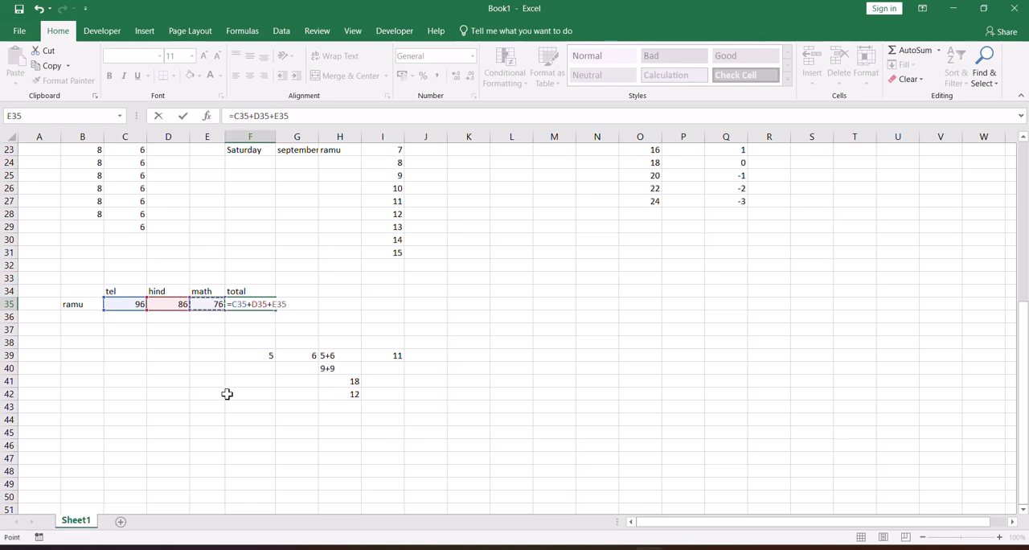
{"action": "type", "text": "+"}
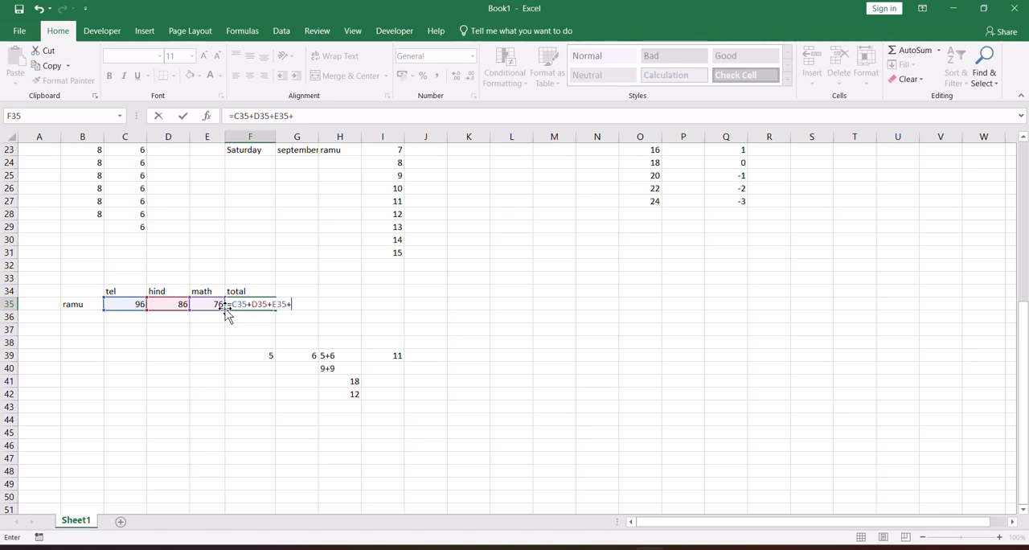
{"action": "key", "text": "Return"}
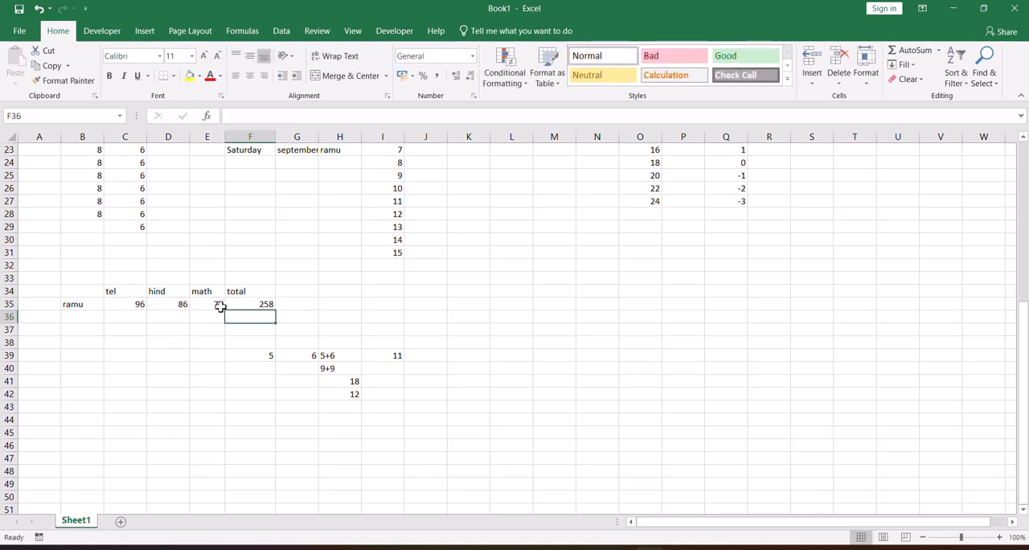
Enter 6 in cell S31, 8 in cell N43 and 8 in cell N33.
{"action": "left_click", "coordinate": [804, 250]}
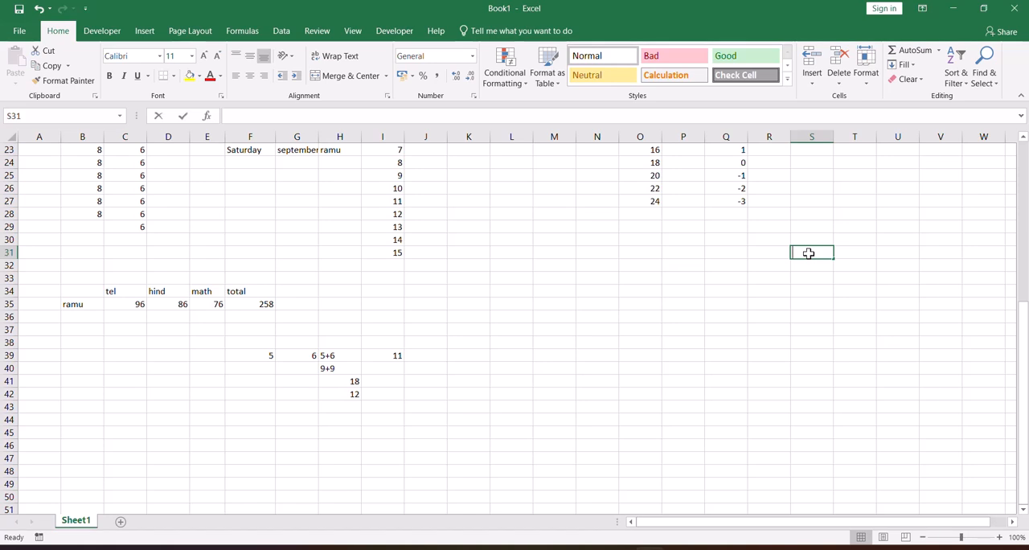
{"action": "type", "text": "6"}
{"action": "left_click", "coordinate": [579, 404]}
{"action": "type", "text": "8"}
{"action": "left_click", "coordinate": [585, 278]}
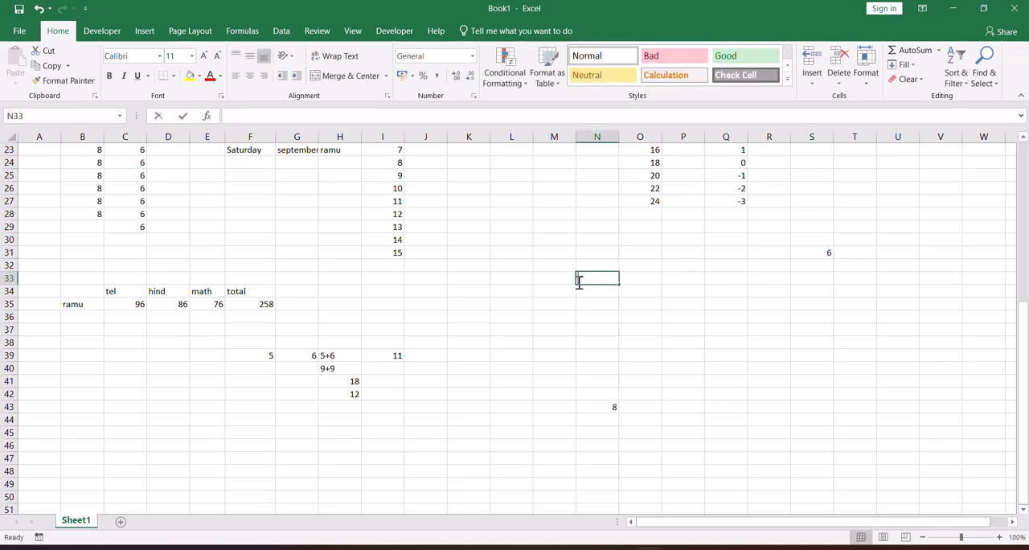
{"action": "type", "text": "8"}
{"action": "left_click", "coordinate": [542, 339]}
Add the three scattered values in cell S42 with the formula =N43+N33+S31.
{"action": "left_click", "coordinate": [794, 397]}
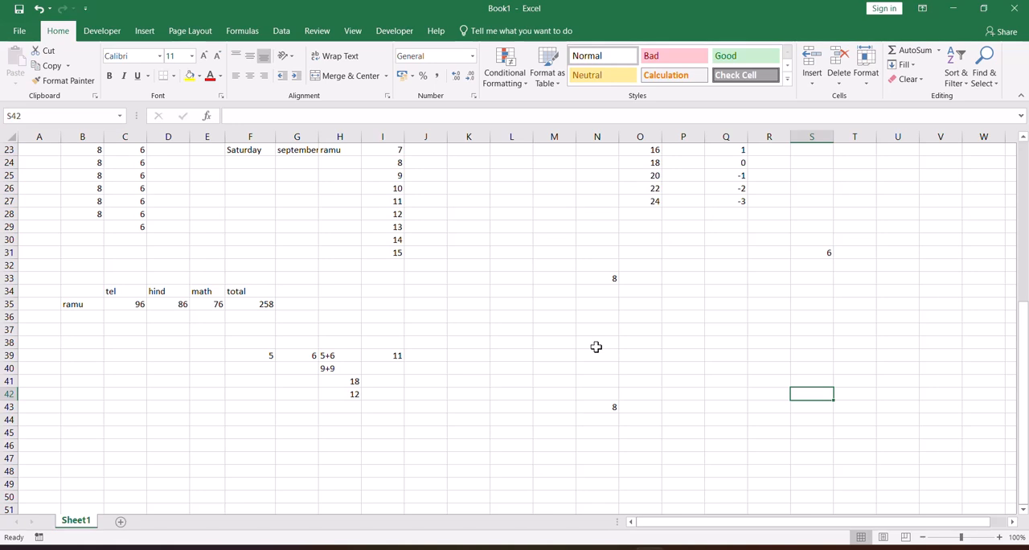
{"action": "type", "text": "="}
{"action": "left_click", "coordinate": [597, 406]}
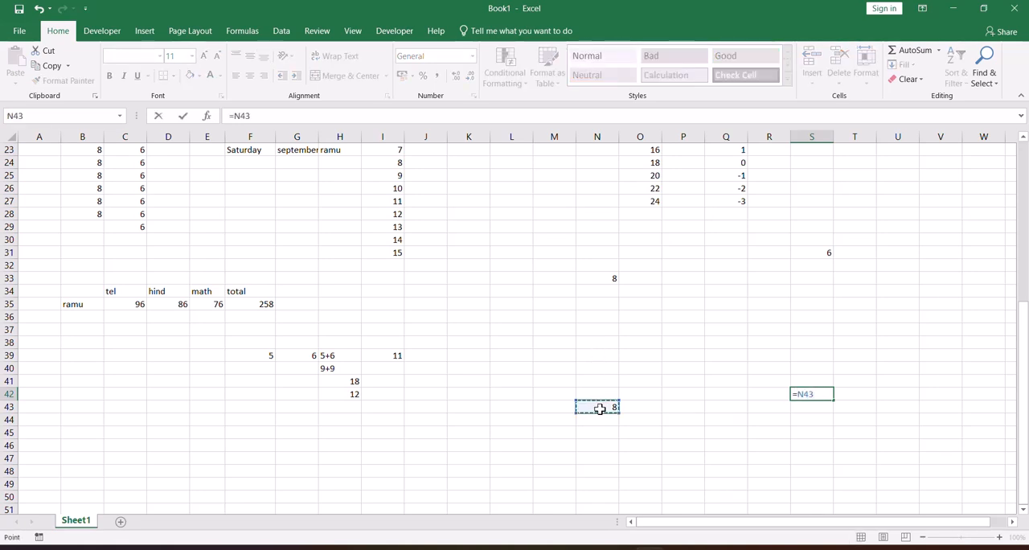
{"action": "type", "text": "+"}
{"action": "left_click", "coordinate": [608, 279]}
{"action": "type", "text": "+"}
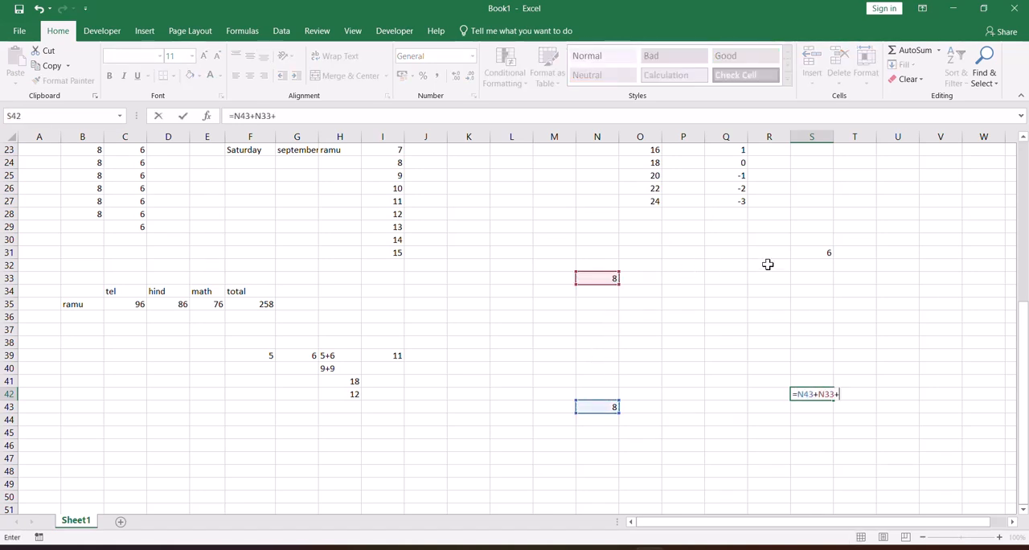
{"action": "left_click", "coordinate": [804, 252]}
{"action": "key", "text": "Return"}
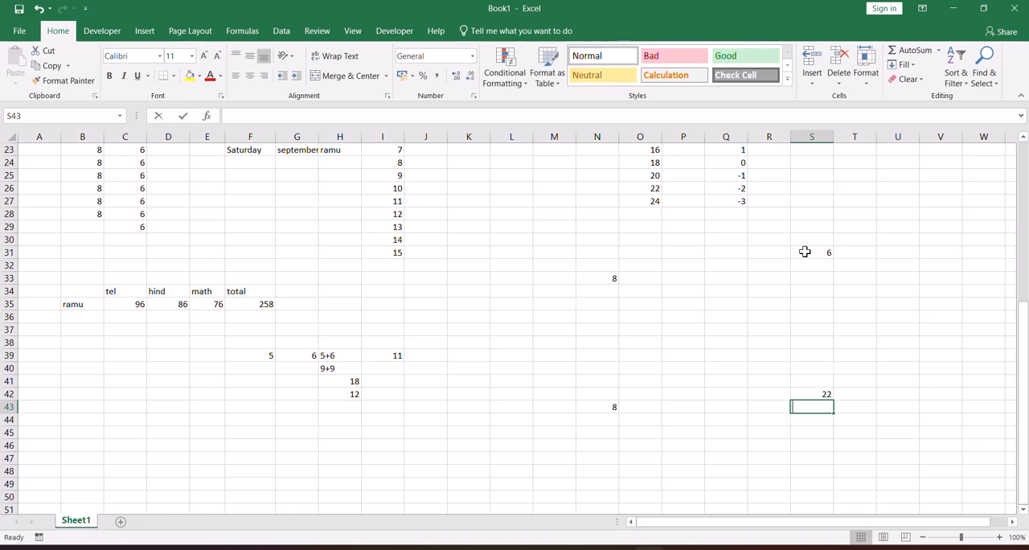
{"action": "type", "text": "=pm"}
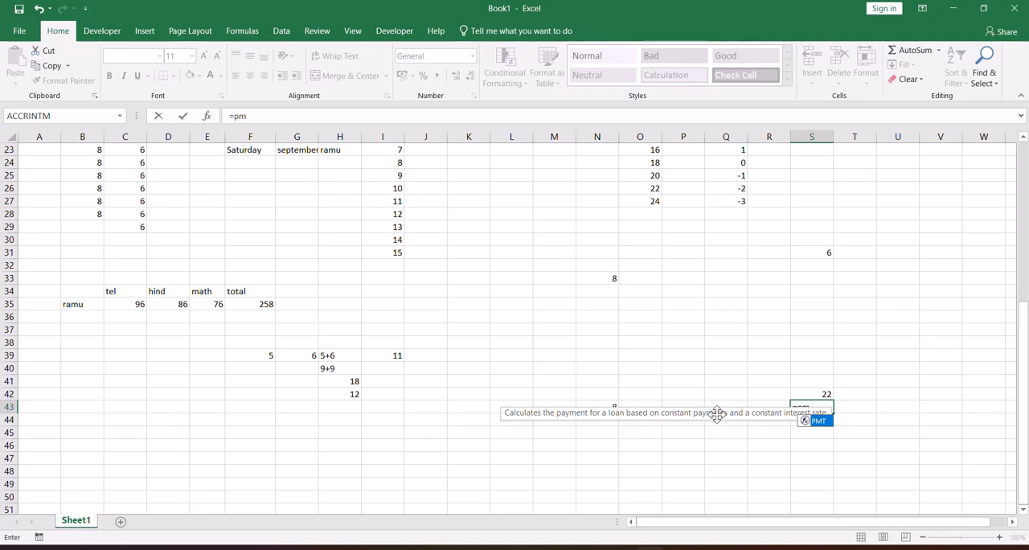
{"action": "key", "text": "BackSpace"}
{"action": "key", "text": "BackSpace"}
{"action": "key", "text": "BackSpace"}
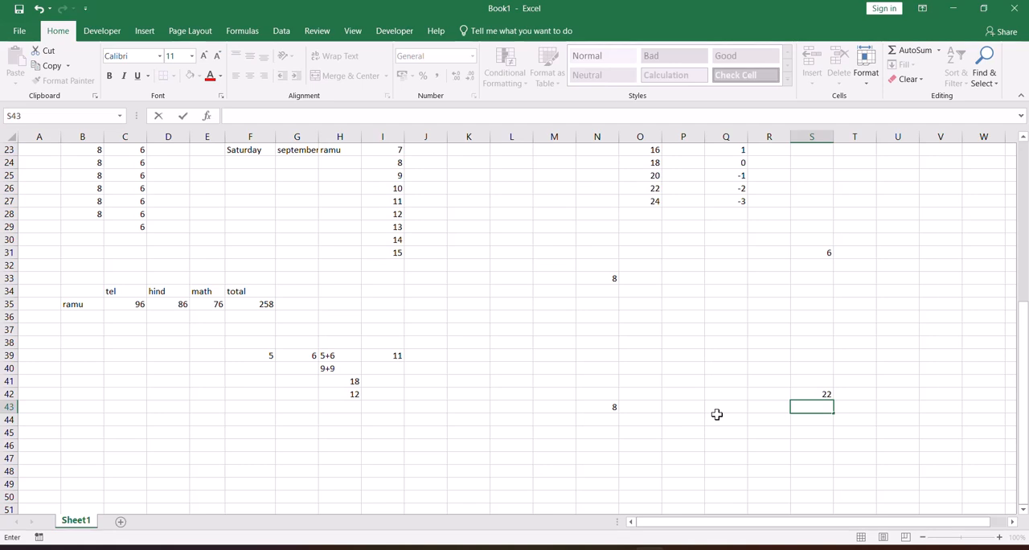
{"action": "left_click", "coordinate": [607, 402]}
{"action": "left_click", "coordinate": [520, 359]}
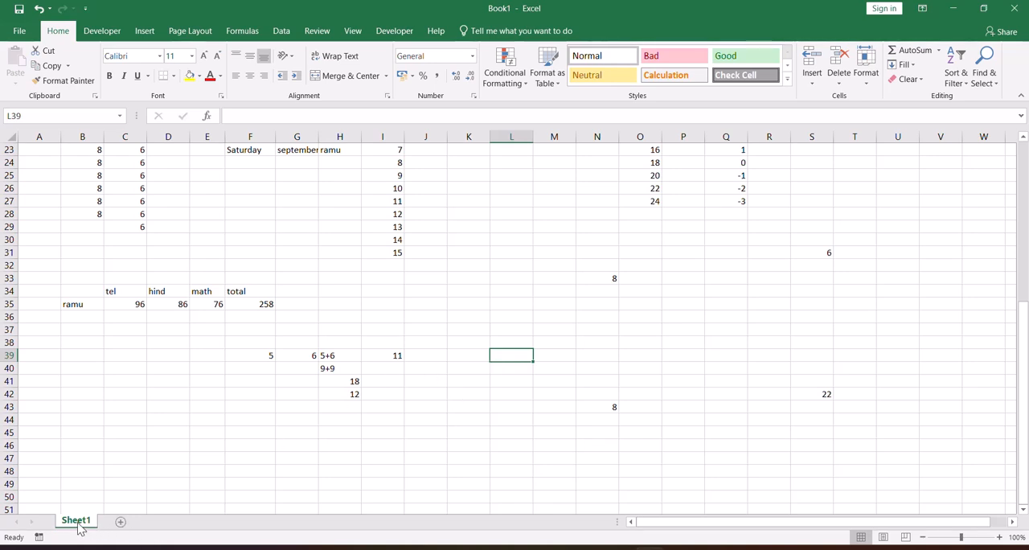
Add two new blank worksheets after Sheet1.
{"action": "left_click", "coordinate": [121, 523]}
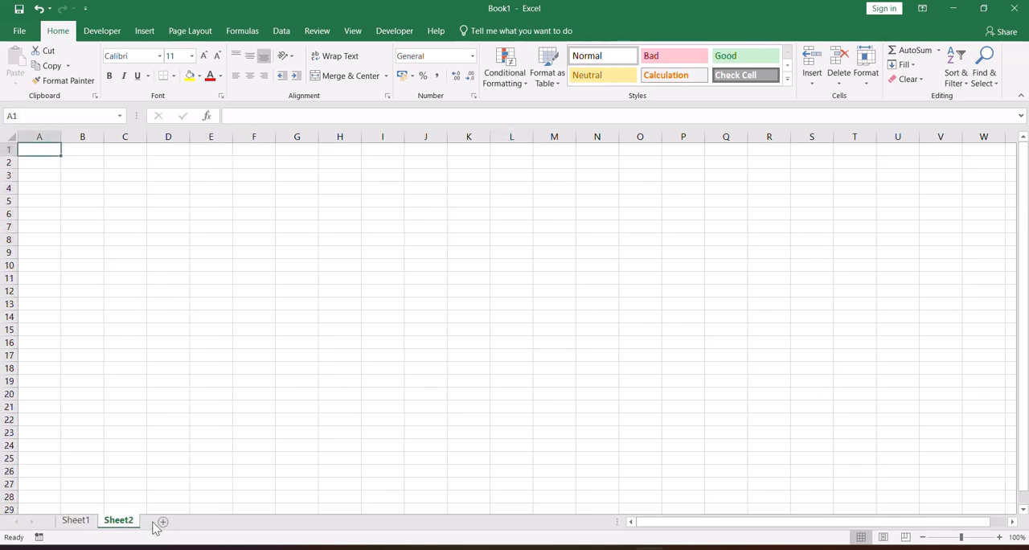
{"action": "left_click", "coordinate": [163, 523]}
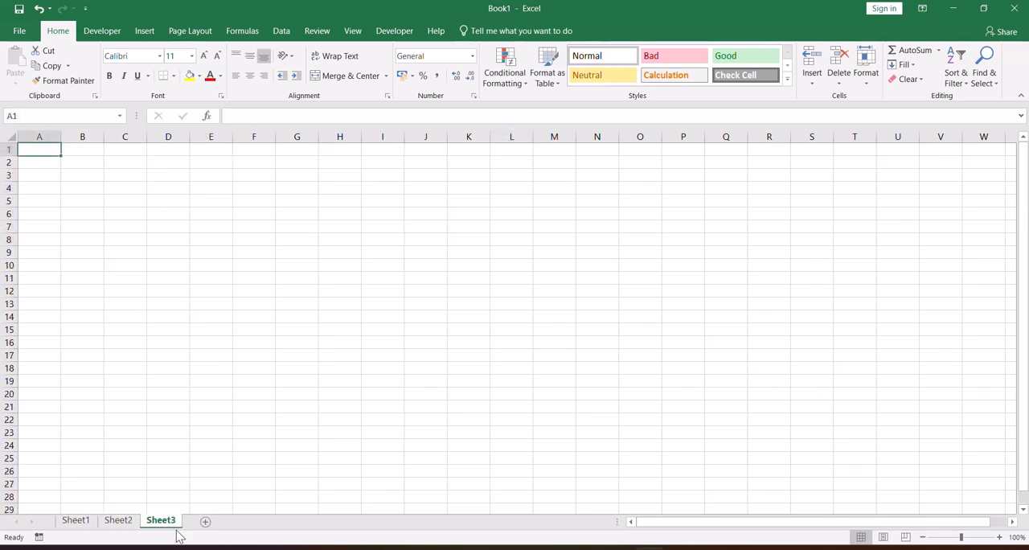
Rename Sheet1 as imcome.
{"action": "left_click", "coordinate": [76, 521]}
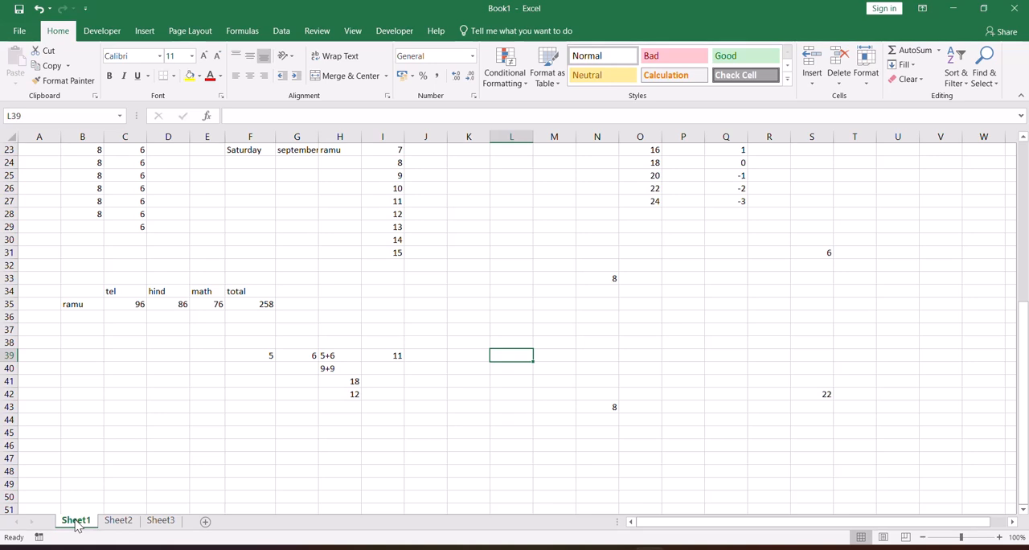
{"action": "right_click", "coordinate": [76, 524]}
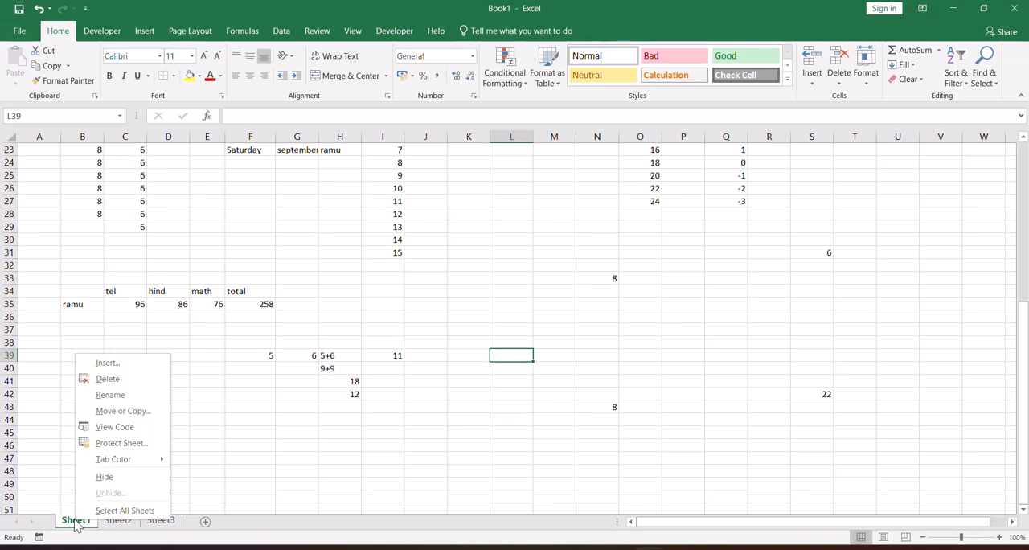
{"action": "left_click", "coordinate": [113, 396]}
{"action": "type", "text": "imcome"}
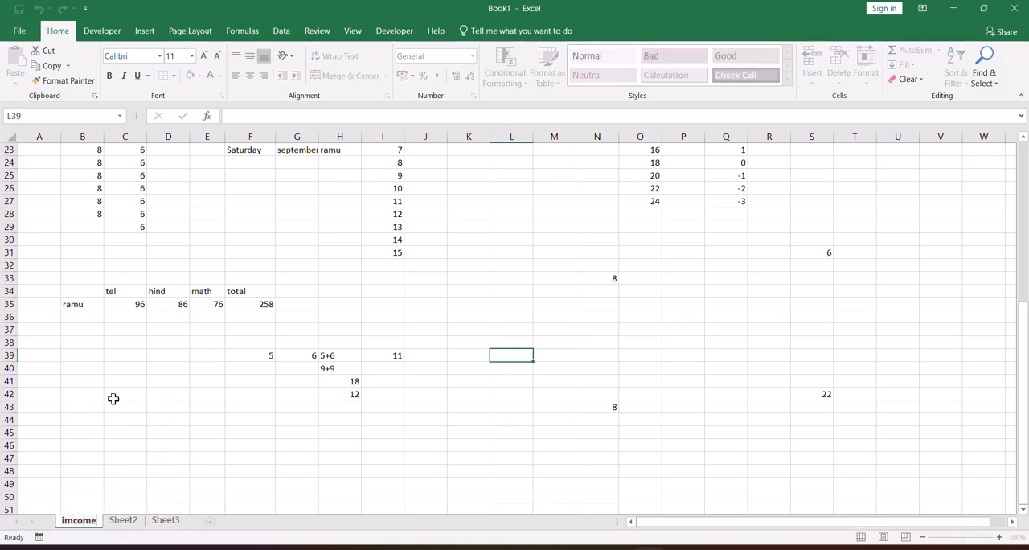
{"action": "key", "text": "Return"}
Rename Sheet2 as salary.
{"action": "left_click", "coordinate": [123, 520]}
{"action": "right_click", "coordinate": [127, 519]}
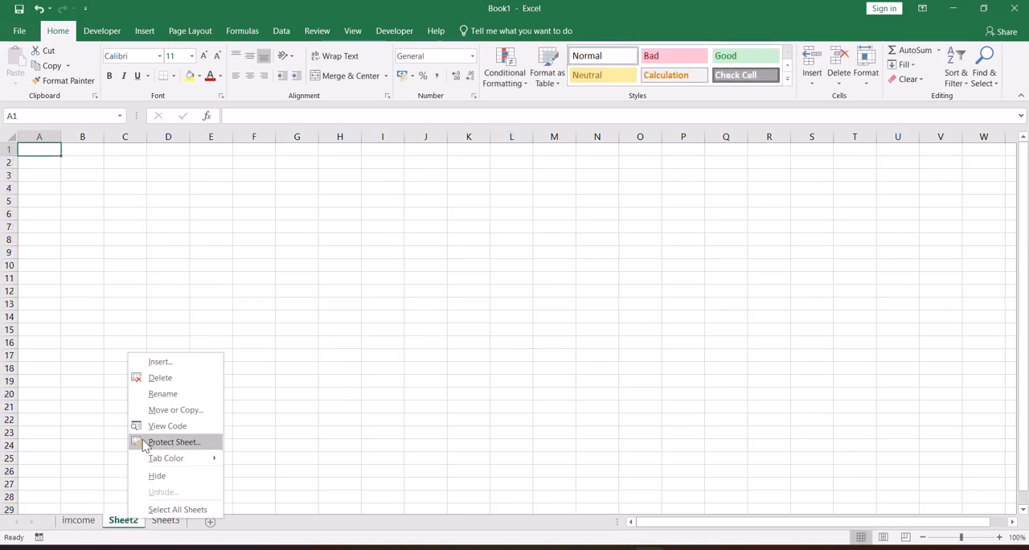
{"action": "left_click", "coordinate": [162, 393]}
{"action": "type", "text": "salary"}
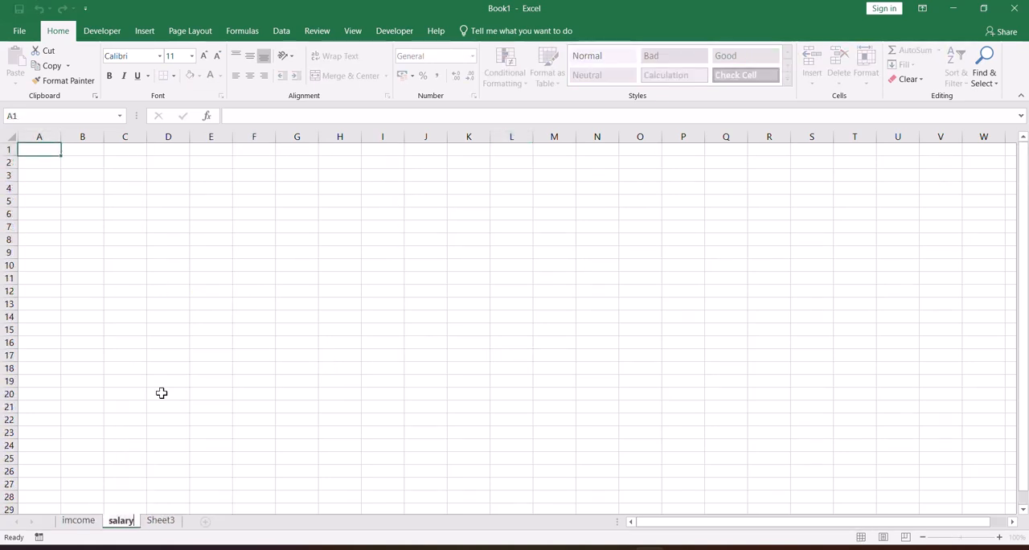
{"action": "key", "text": "Return"}
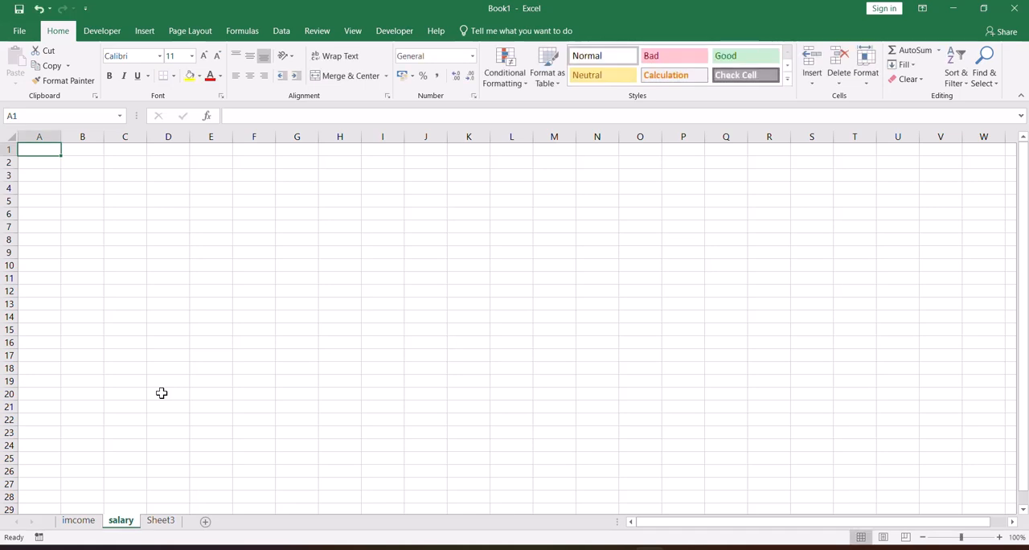
Switch back and forth between the imcome and salary sheets to compare their contents.
{"action": "left_click", "coordinate": [78, 521]}
{"action": "left_click", "coordinate": [113, 522]}
{"action": "left_click", "coordinate": [86, 522]}
{"action": "left_click", "coordinate": [117, 527]}
{"action": "left_click", "coordinate": [74, 523]}
{"action": "left_click", "coordinate": [116, 527]}
{"action": "left_click", "coordinate": [74, 523]}
{"action": "left_click", "coordinate": [112, 526]}
Set the tab color of the imcome sheet to dark orange.
{"action": "left_click", "coordinate": [78, 521]}
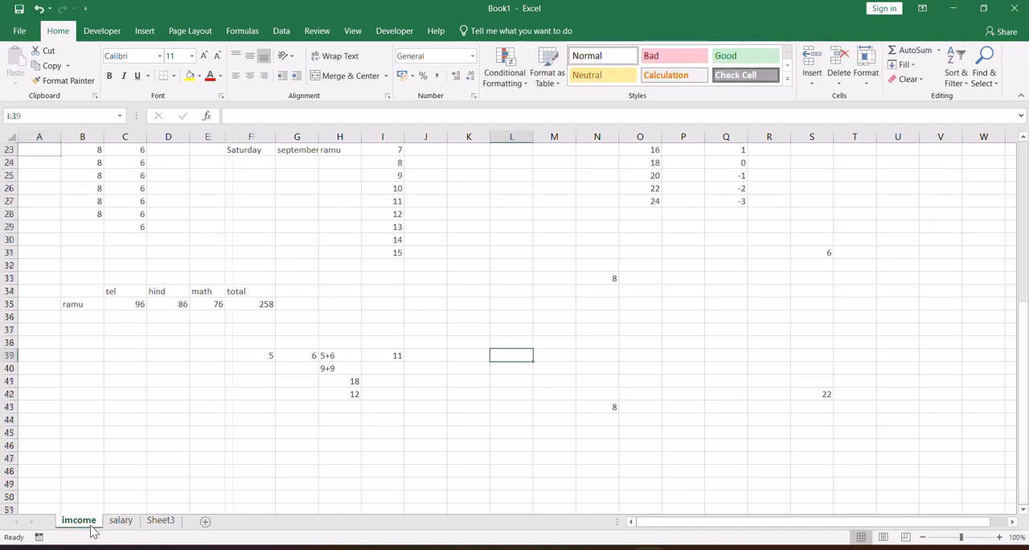
{"action": "right_click", "coordinate": [94, 520]}
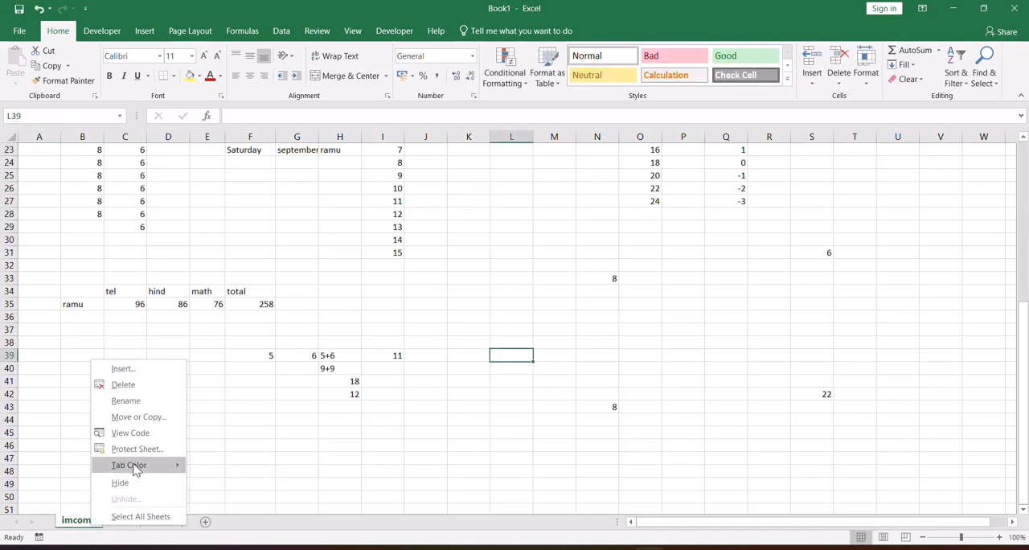
{"action": "mouse_move", "coordinate": [135, 465]}
{"action": "left_click", "coordinate": [218, 473]}
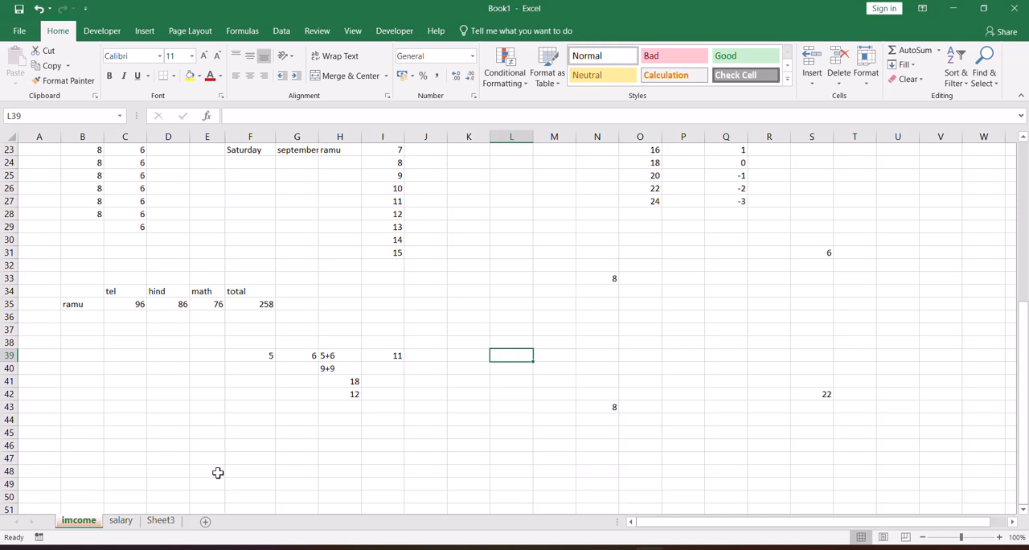
Set the tab color of the salary sheet to the standard red.
{"action": "left_click", "coordinate": [121, 521]}
{"action": "right_click", "coordinate": [121, 521]}
{"action": "mouse_move", "coordinate": [197, 465]}
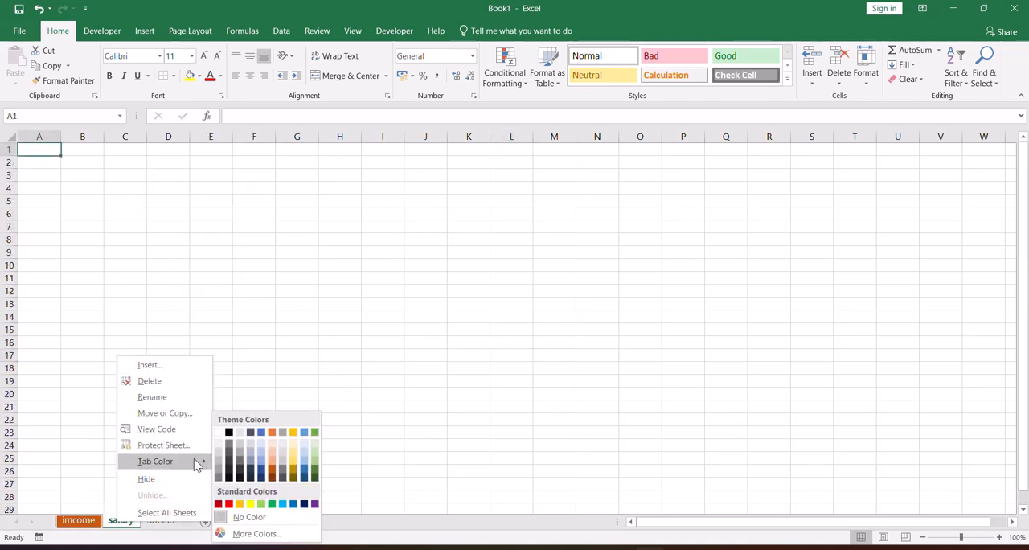
{"action": "left_click", "coordinate": [228, 503]}
Create a copy of the imcome sheet in Book1, placed before the original imcome sheet.
{"action": "left_click", "coordinate": [78, 521]}
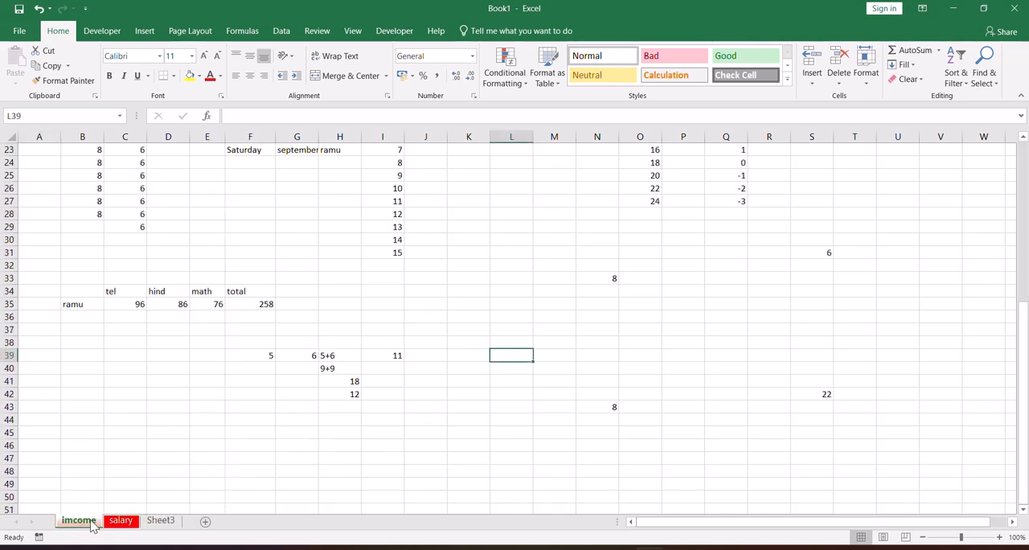
{"action": "right_click", "coordinate": [80, 524]}
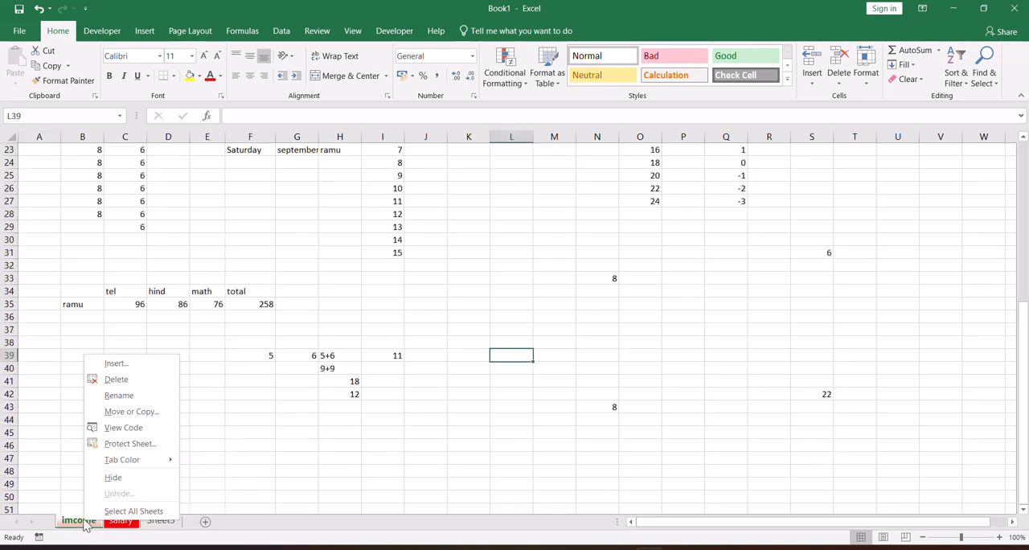
{"action": "left_click", "coordinate": [134, 412]}
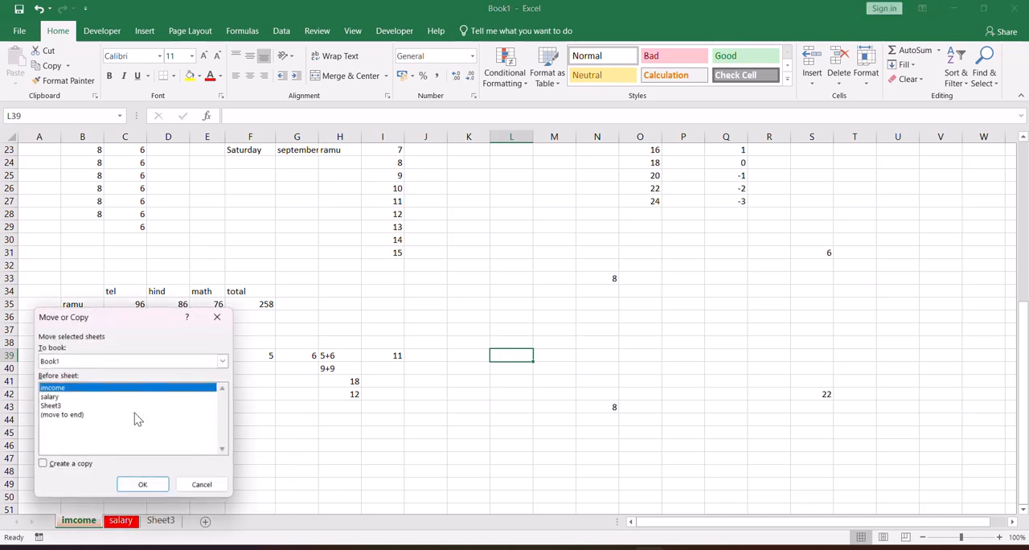
{"action": "left_click", "coordinate": [43, 466]}
{"action": "left_click", "coordinate": [138, 487]}
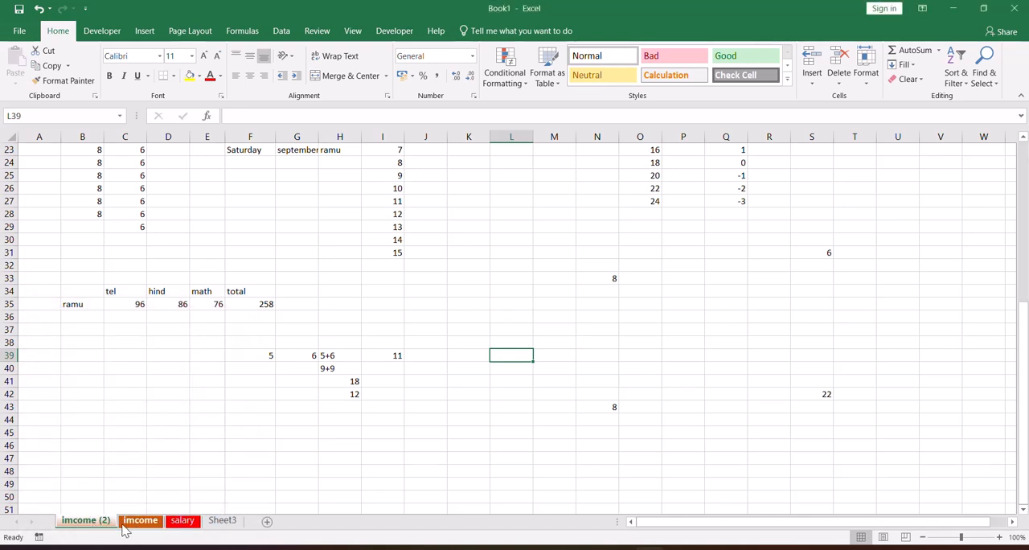
Delete the duplicate sheet imcome (2) from the workbook.
{"action": "right_click", "coordinate": [83, 524]}
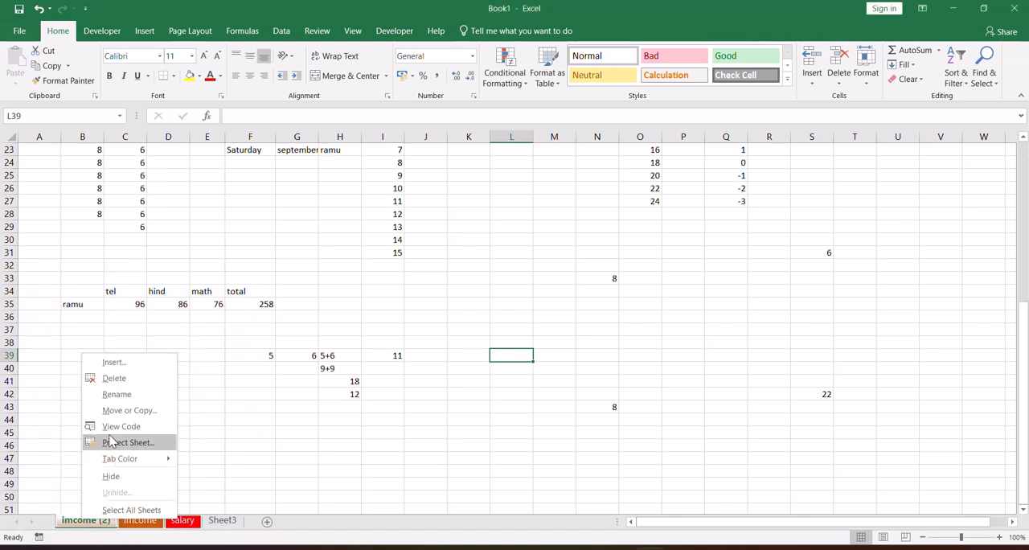
{"action": "left_click", "coordinate": [117, 383]}
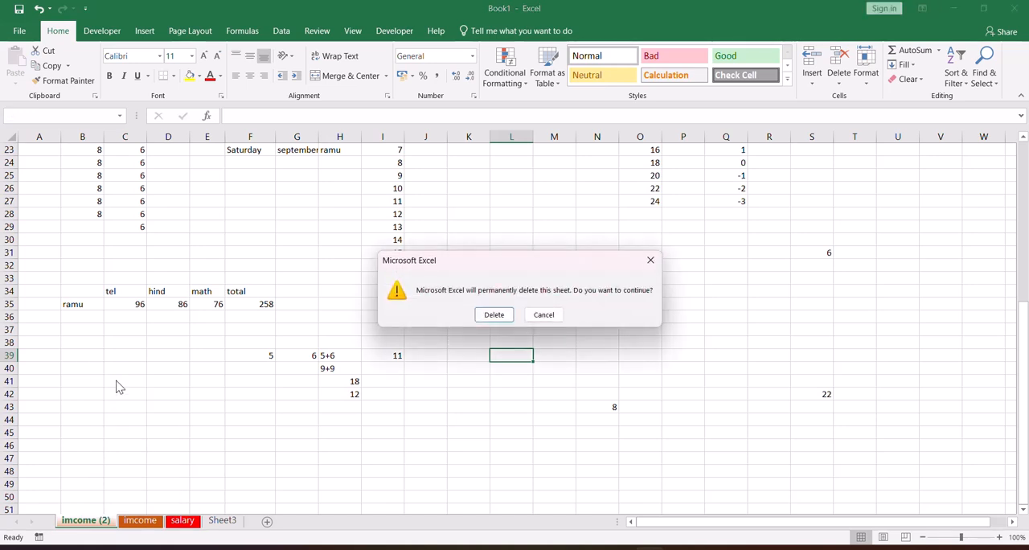
{"action": "left_click", "coordinate": [496, 320]}
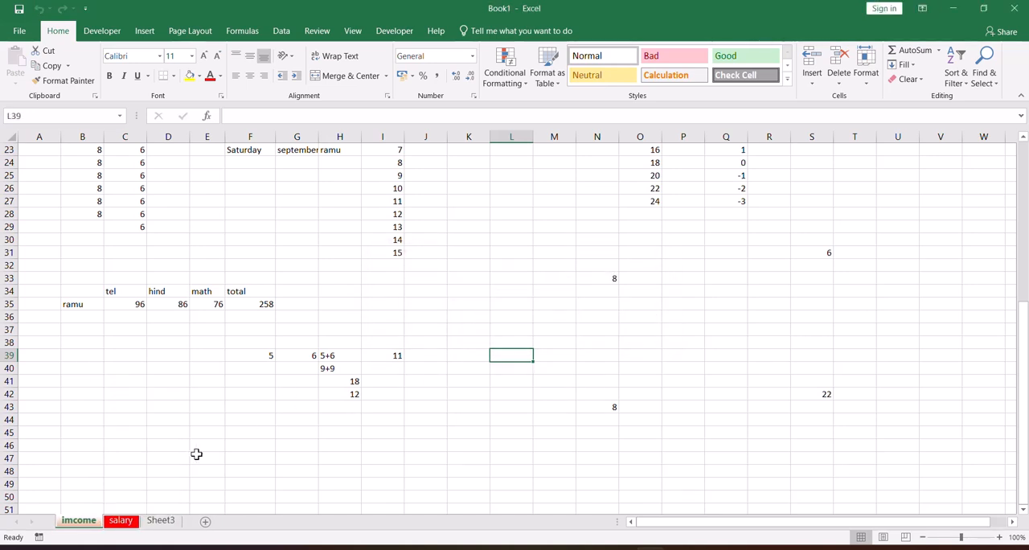
Move the imcome sheet to the end of the workbook, and reposition it between salary and Sheet3.
{"action": "right_click", "coordinate": [81, 524]}
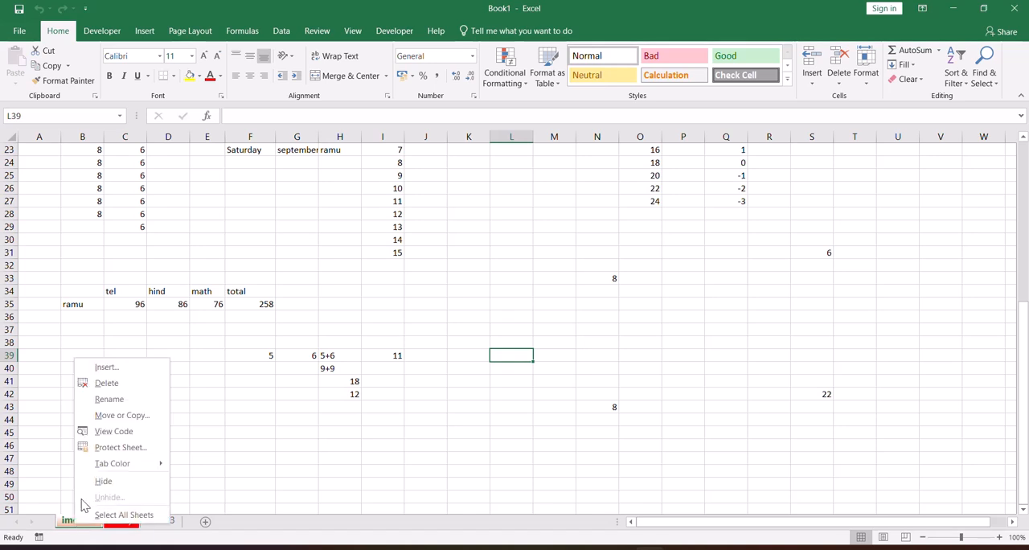
{"action": "left_click", "coordinate": [113, 416]}
{"action": "left_click", "coordinate": [34, 424]}
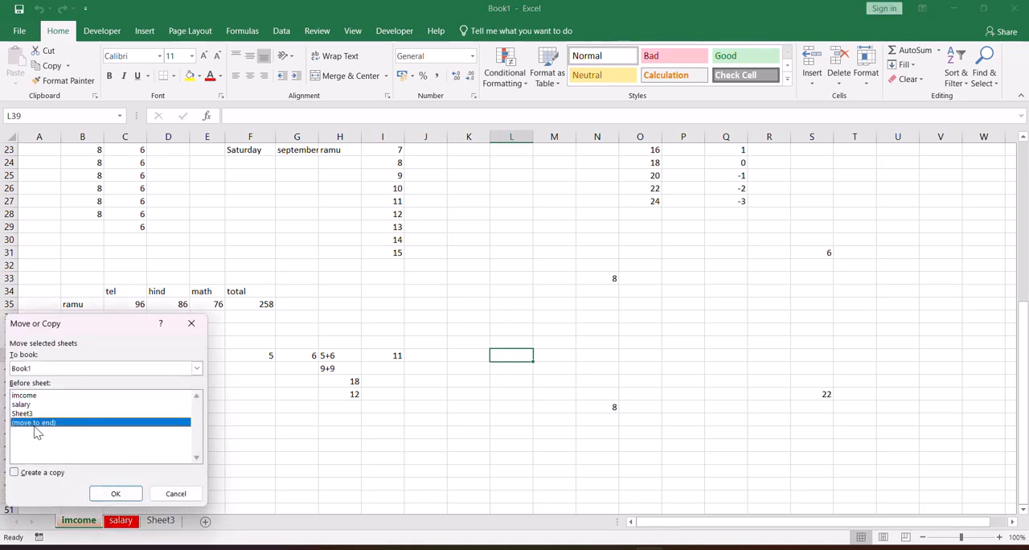
{"action": "left_click", "coordinate": [115, 493]}
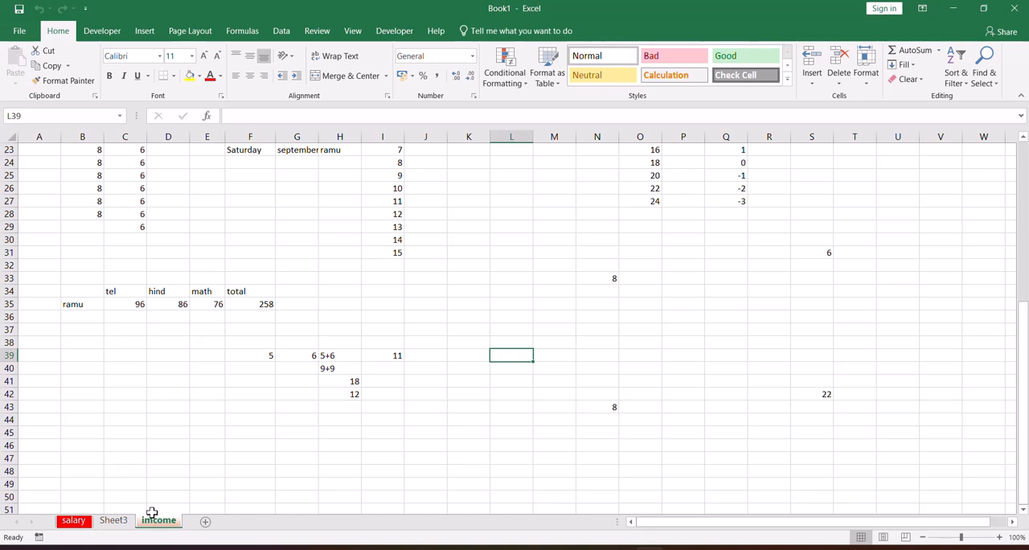
{"action": "mouse_move", "coordinate": [163, 524]}
{"action": "left_mouse_down"}
{"action": "mouse_move", "coordinate": [74, 524]}
{"action": "mouse_move", "coordinate": [166, 526]}
{"action": "left_mouse_up"}
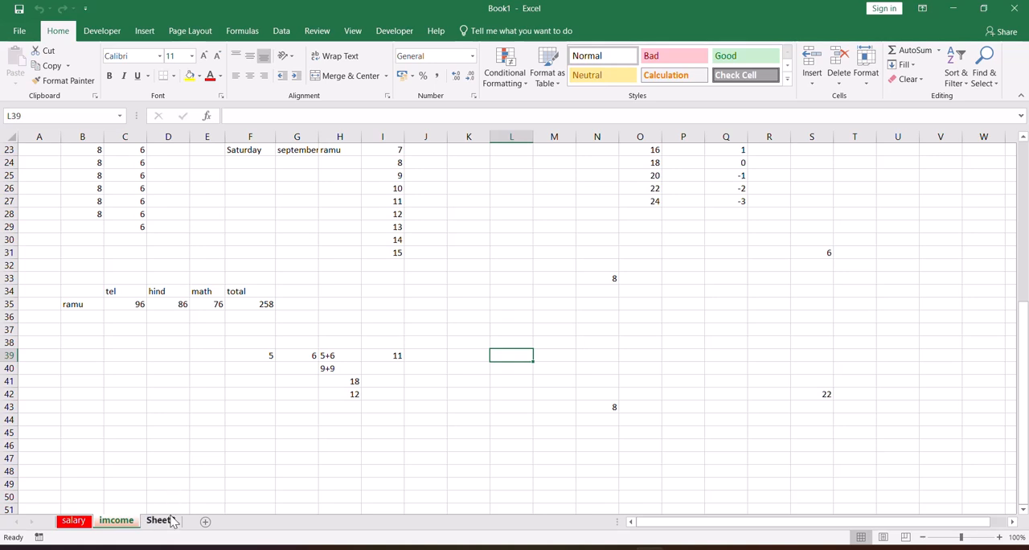
{"action": "left_click", "coordinate": [86, 523]}
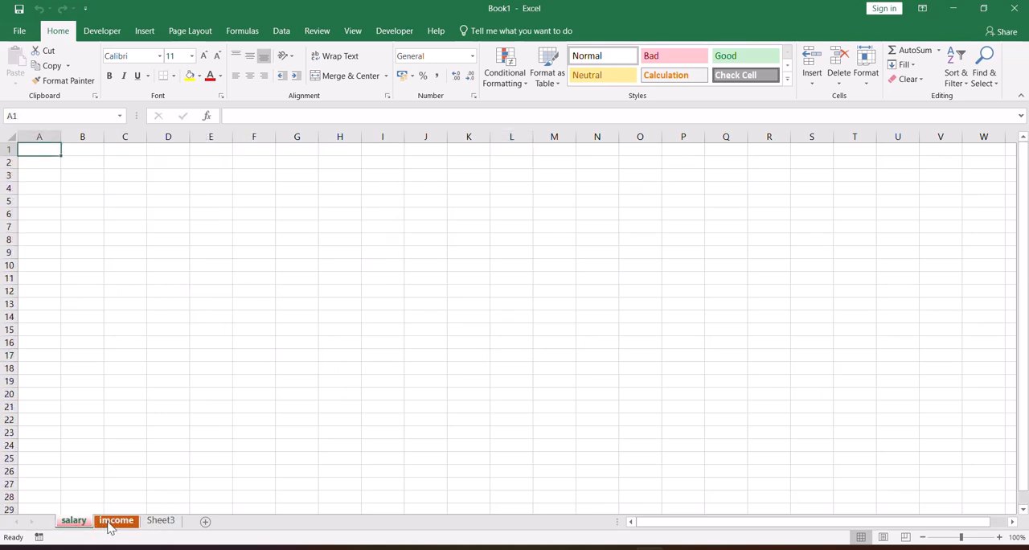
{"action": "left_click", "coordinate": [109, 524]}
{"action": "right_click", "coordinate": [114, 524]}
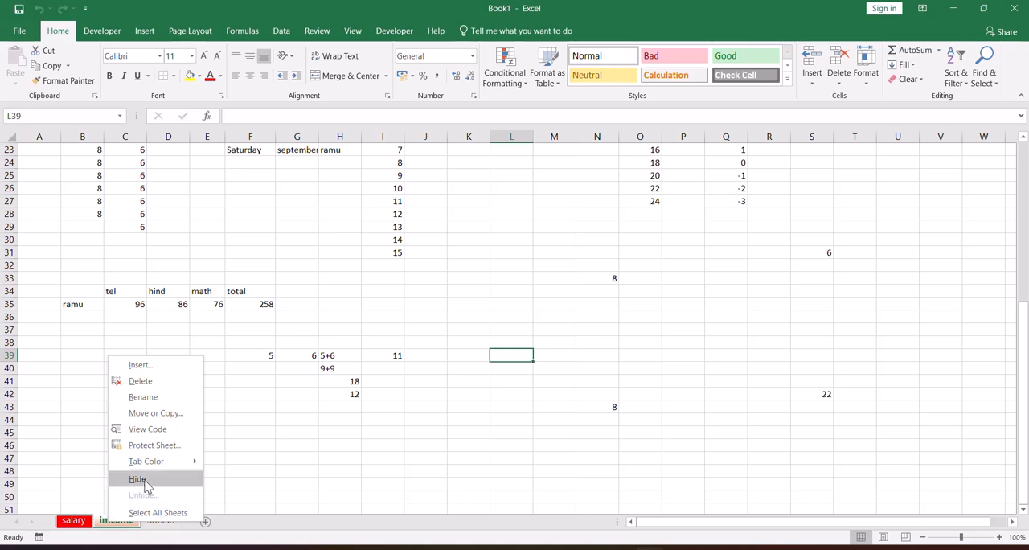
Hide the salary sheet in the workbook.
{"action": "left_click", "coordinate": [76, 523]}
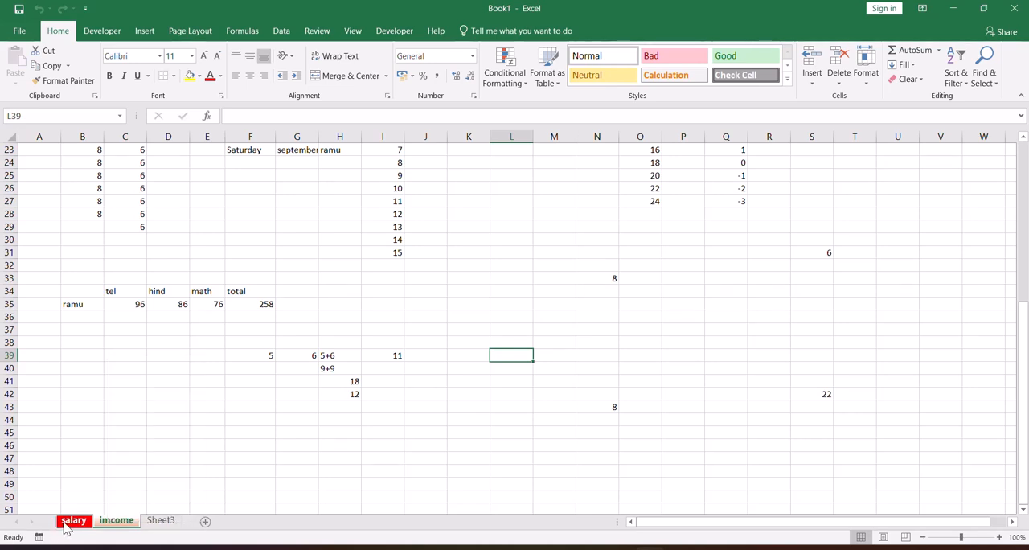
{"action": "right_click", "coordinate": [67, 524]}
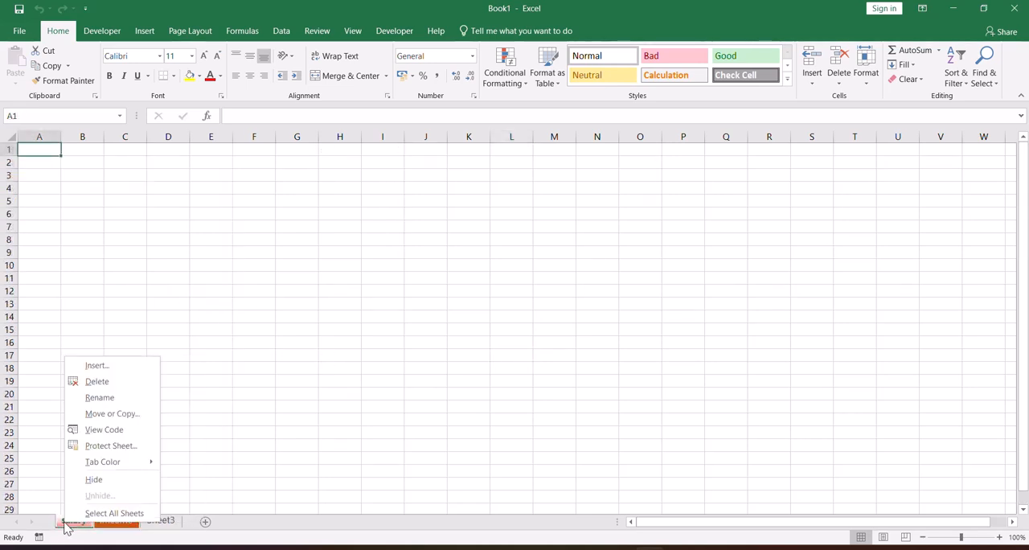
{"action": "left_click", "coordinate": [101, 479]}
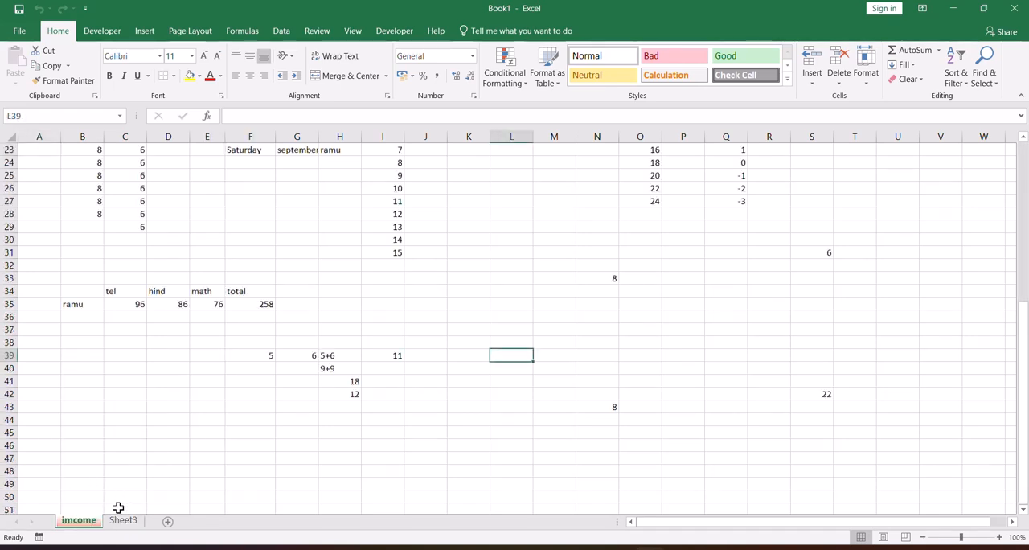
Unhide the salary sheet so it is back among the workbook's sheets.
{"action": "right_click", "coordinate": [75, 524]}
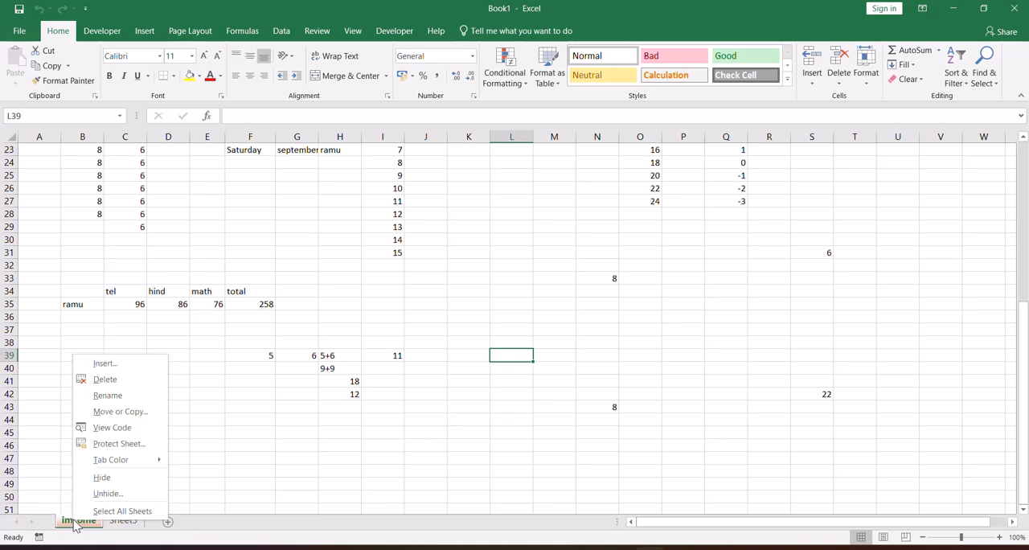
{"action": "left_click", "coordinate": [103, 498]}
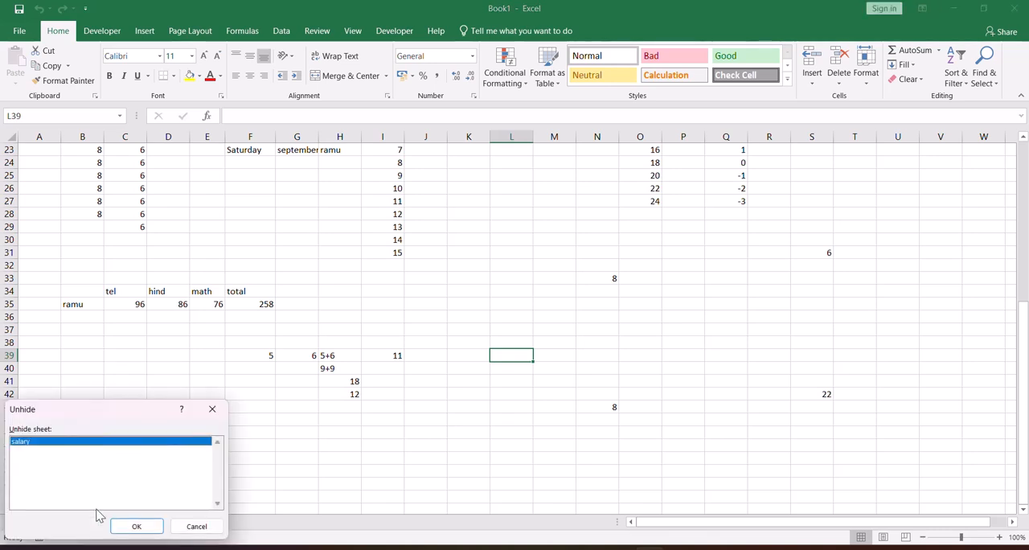
{"action": "left_click", "coordinate": [135, 526]}
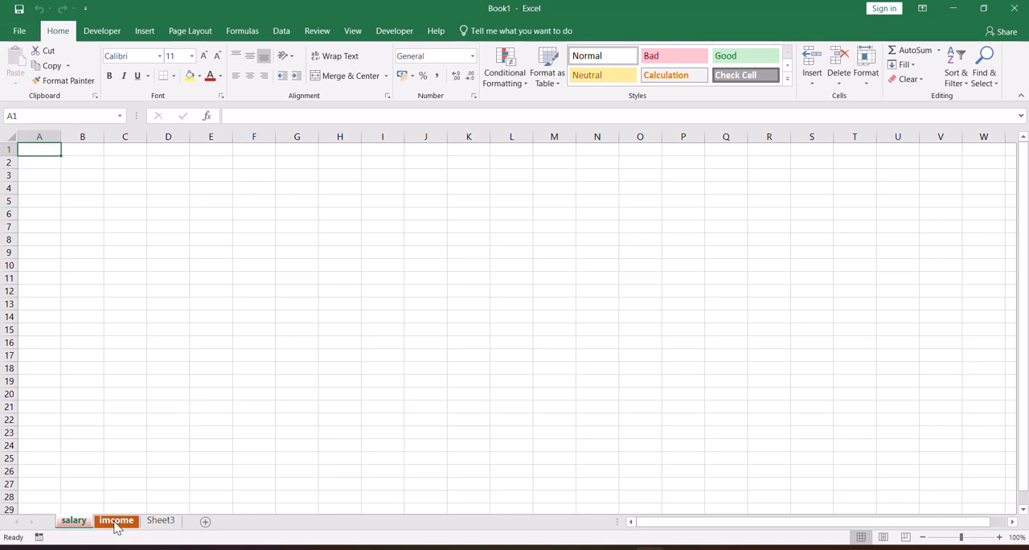
Switch to the imcome sheet and look over where sheet protection is offered.
{"action": "right_click", "coordinate": [102, 524]}
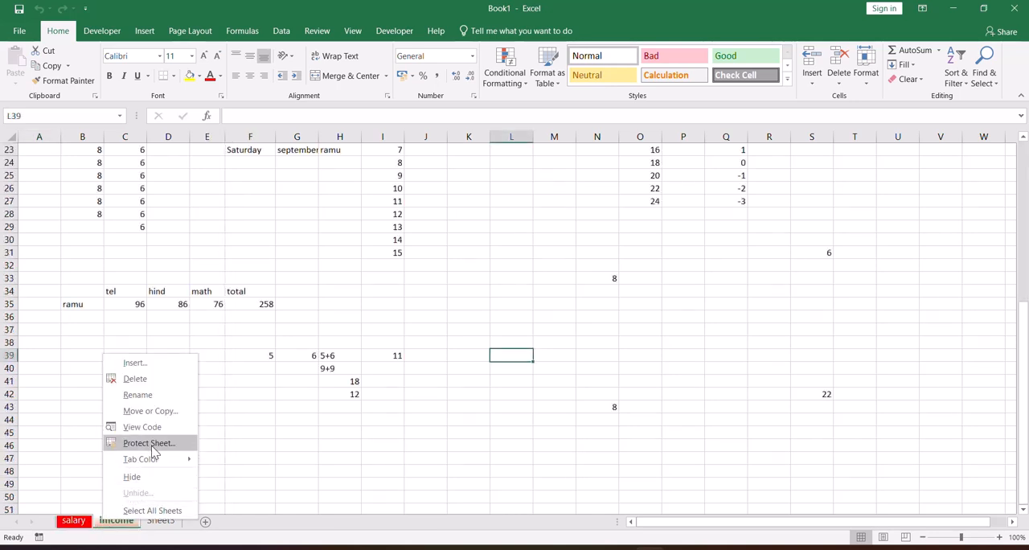
{"action": "left_click", "coordinate": [356, 32]}
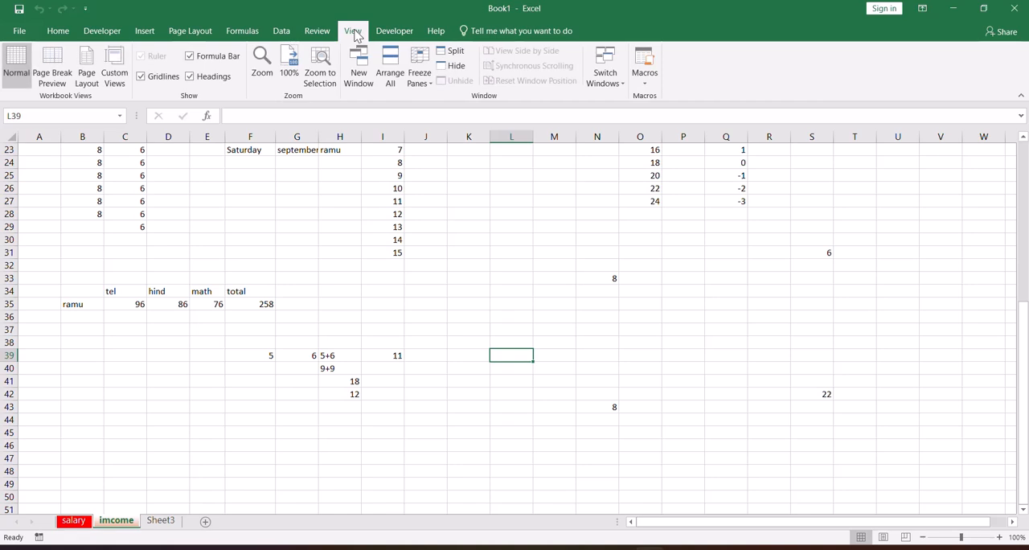
{"action": "left_click", "coordinate": [313, 34]}
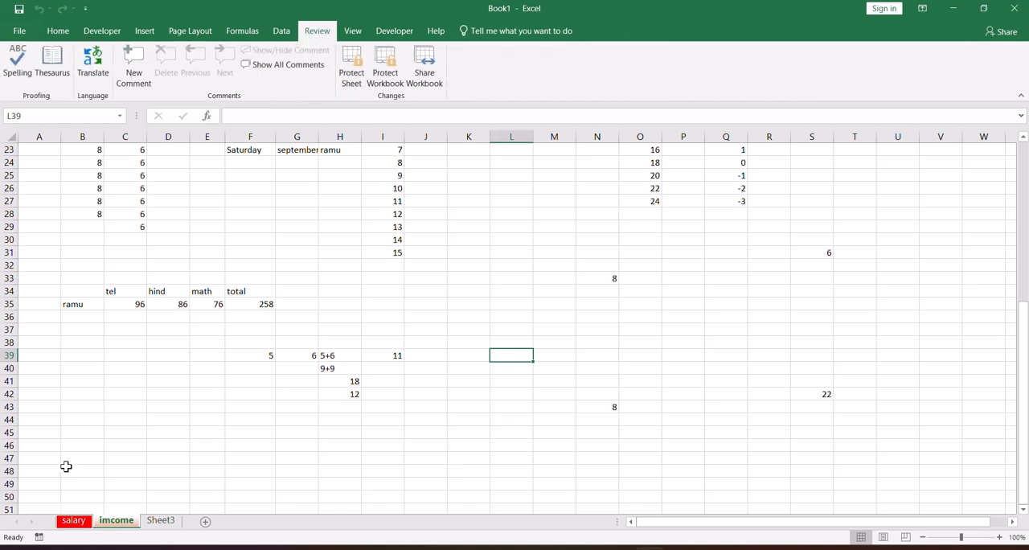
{"action": "left_click", "coordinate": [58, 30]}
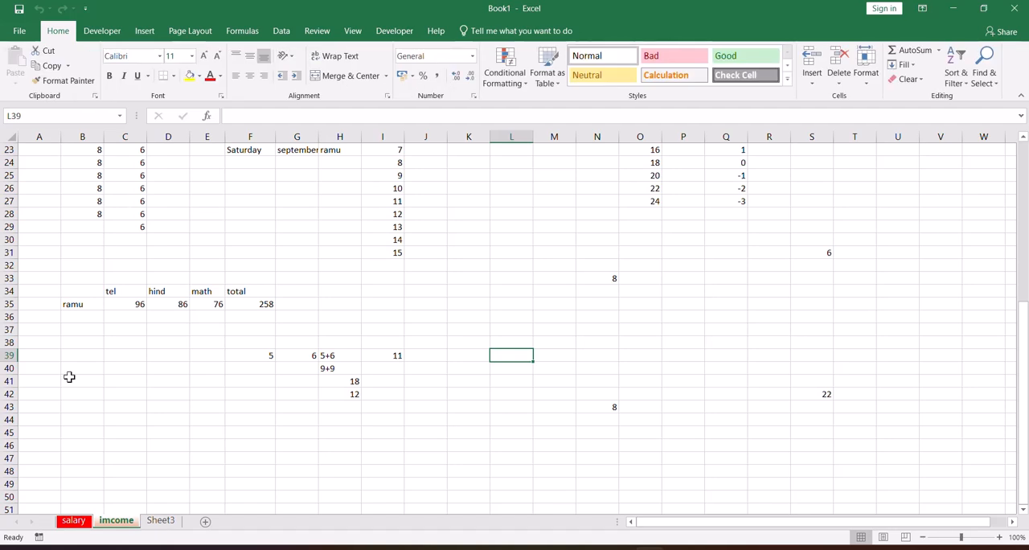
{"action": "right_click", "coordinate": [107, 521]}
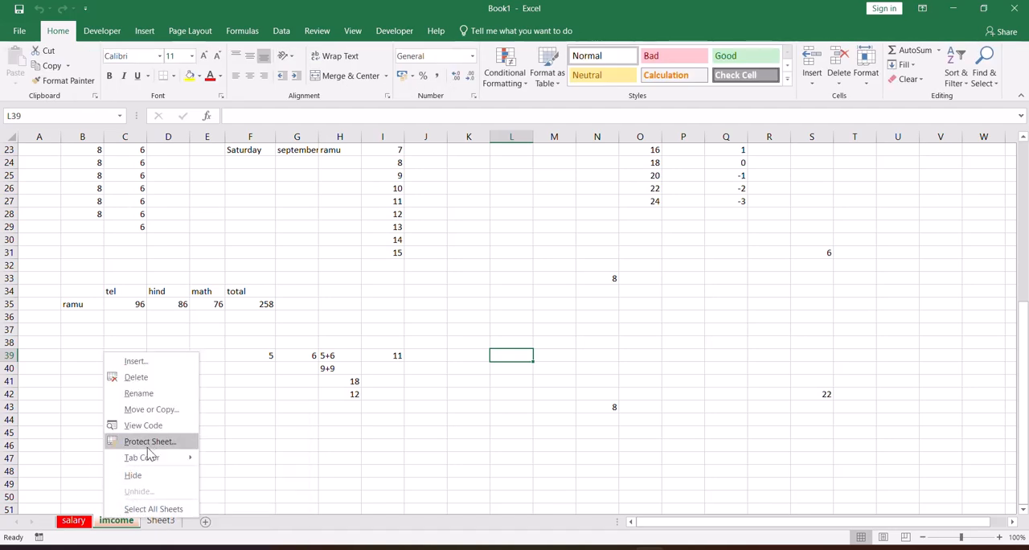
{"action": "key", "text": "Escape"}
{"action": "scroll", "coordinate": [252, 371], "scroll_direction": "up", "scroll_amount": 4}
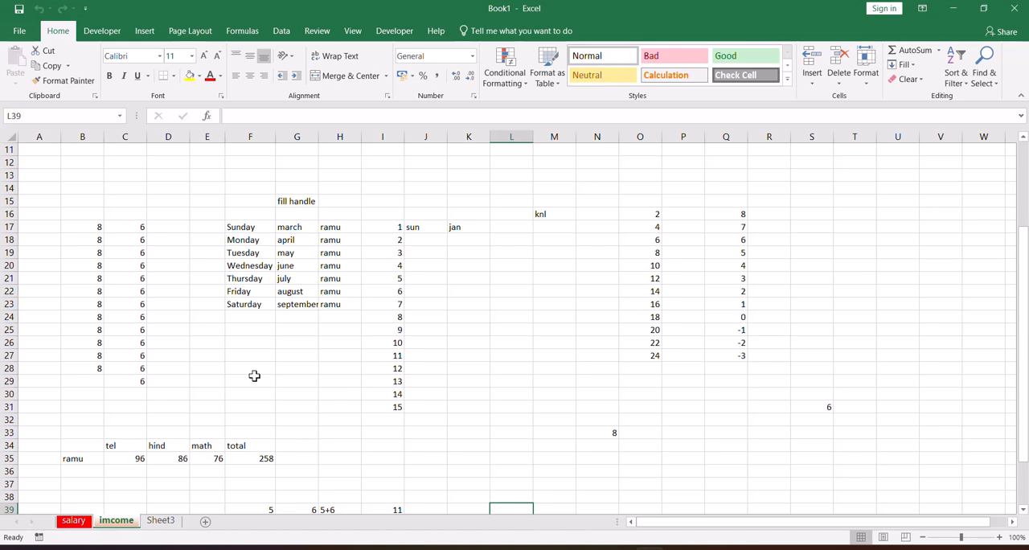
{"action": "scroll", "coordinate": [254, 375], "scroll_direction": "up", "scroll_amount": 1}
{"action": "scroll", "coordinate": [254, 376], "scroll_direction": "up", "scroll_amount": 3}
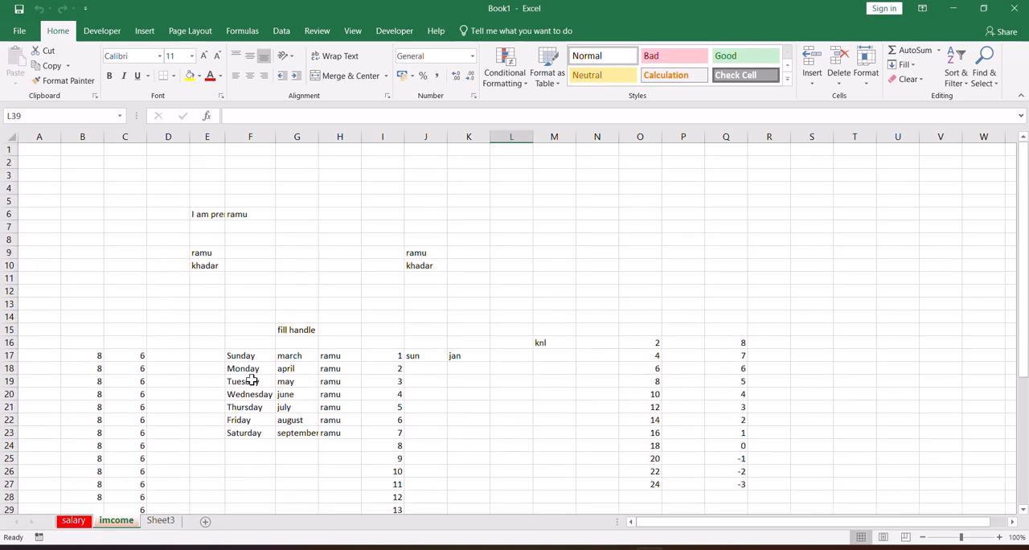
{"action": "left_click", "coordinate": [67, 180]}
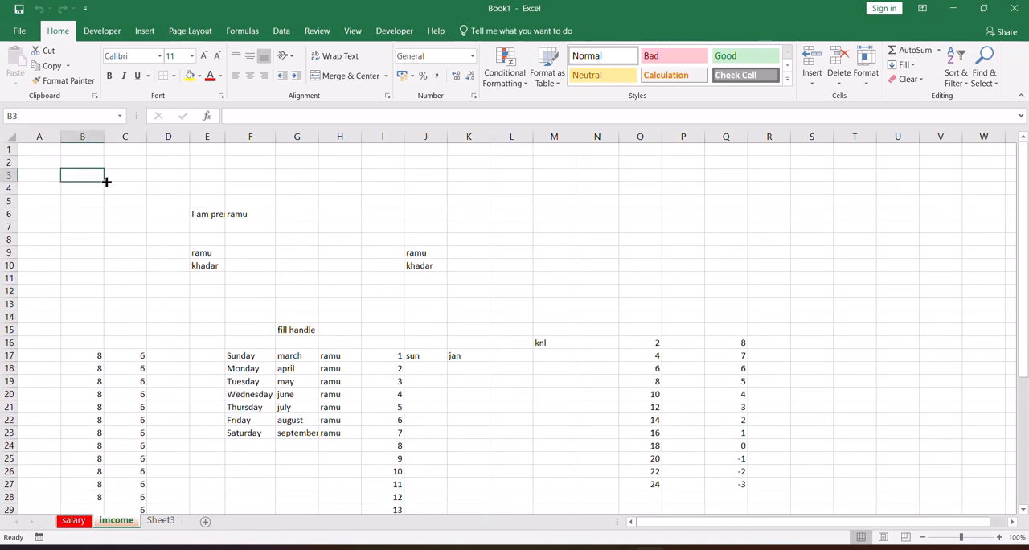
{"action": "left_click", "coordinate": [118, 178]}
{"action": "left_click", "coordinate": [153, 176]}
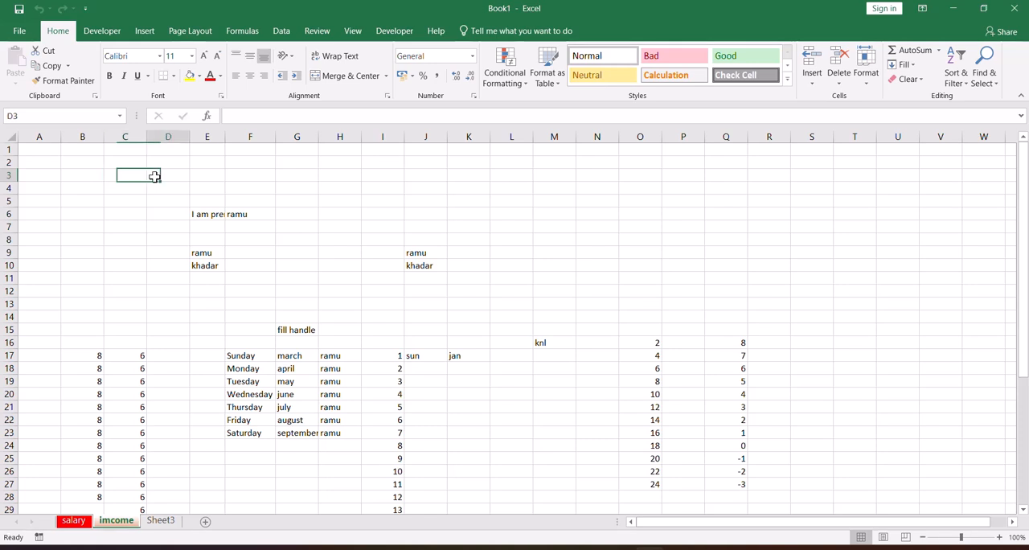
{"action": "left_click", "coordinate": [200, 175]}
{"action": "left_click", "coordinate": [281, 187]}
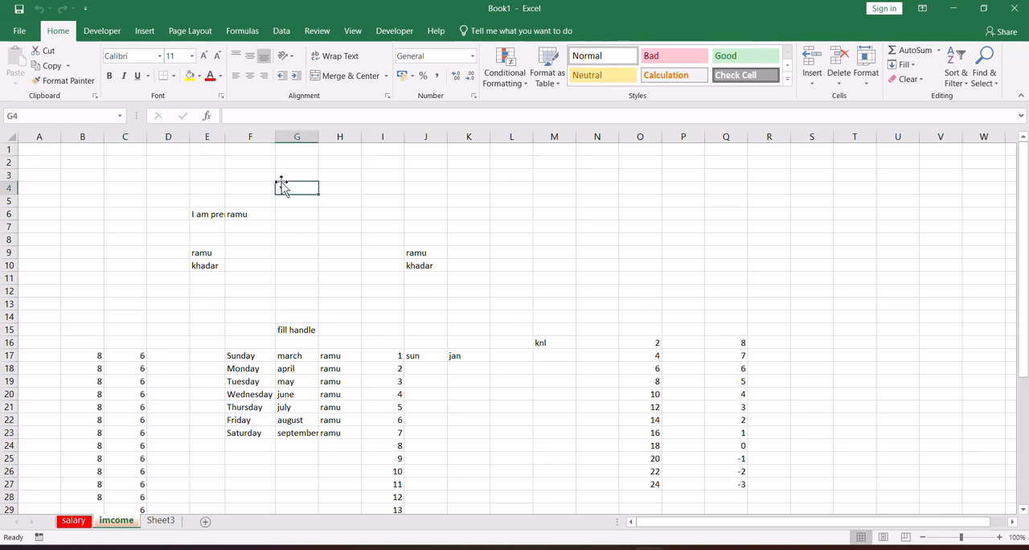